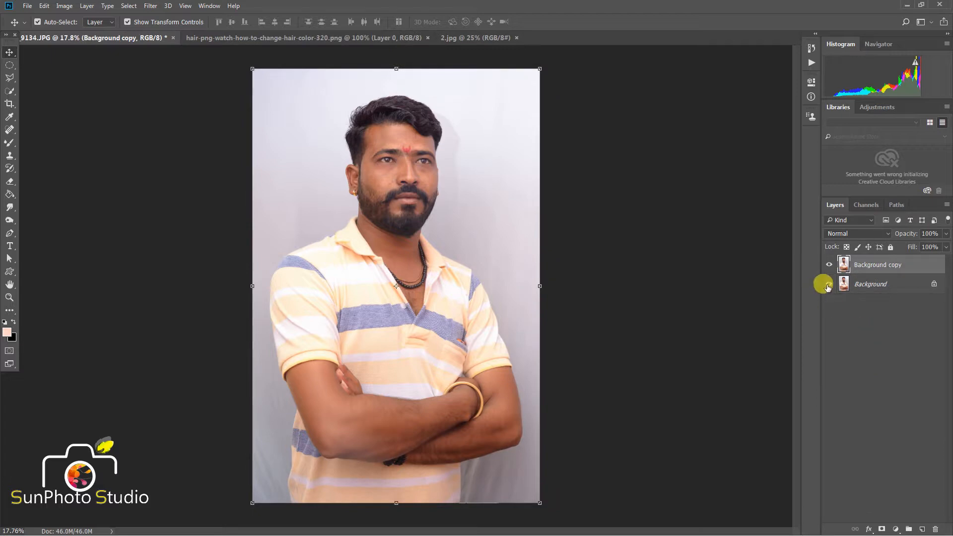
Step: Start a Pen tool path at the bottom hem and trace the shirt's lower edge on the left side of the photo
left_click(10, 234)
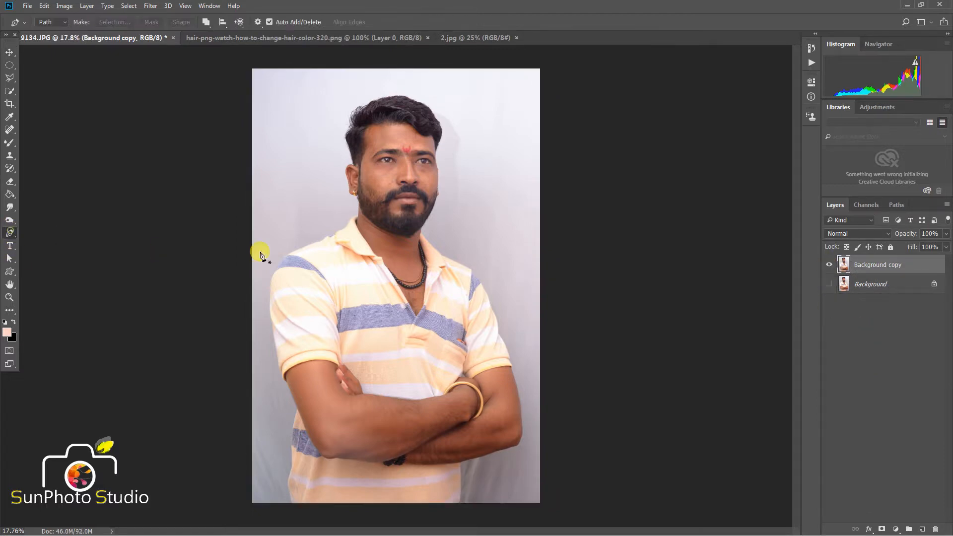
scroll(259, 254, "up", 7)
scroll(278, 388, "down", 10)
scroll(227, 278, "up", 7)
scroll(242, 284, "up", 3)
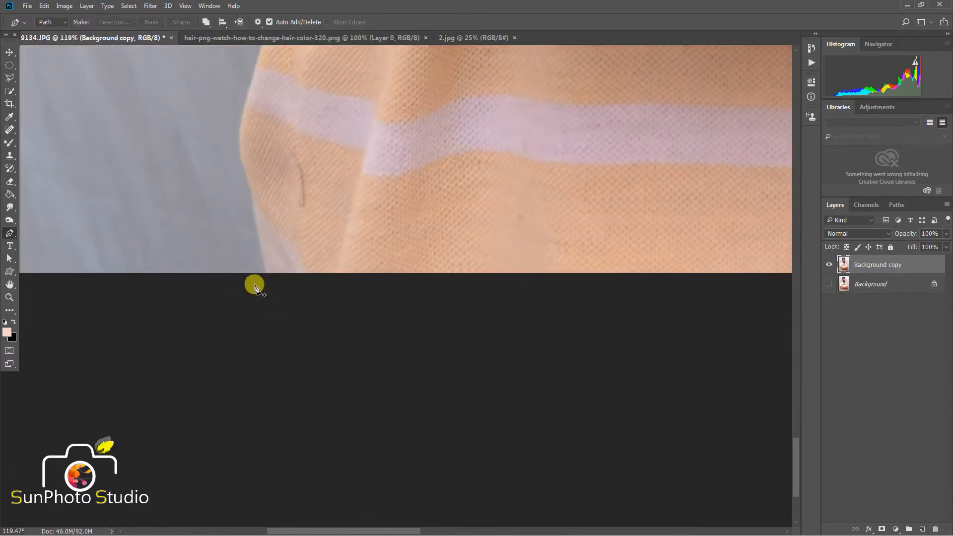
left_click_drag(227, 122, 229, 232)
left_click(254, 297)
left_click_drag(251, 169, 244, 335)
left_click(266, 288)
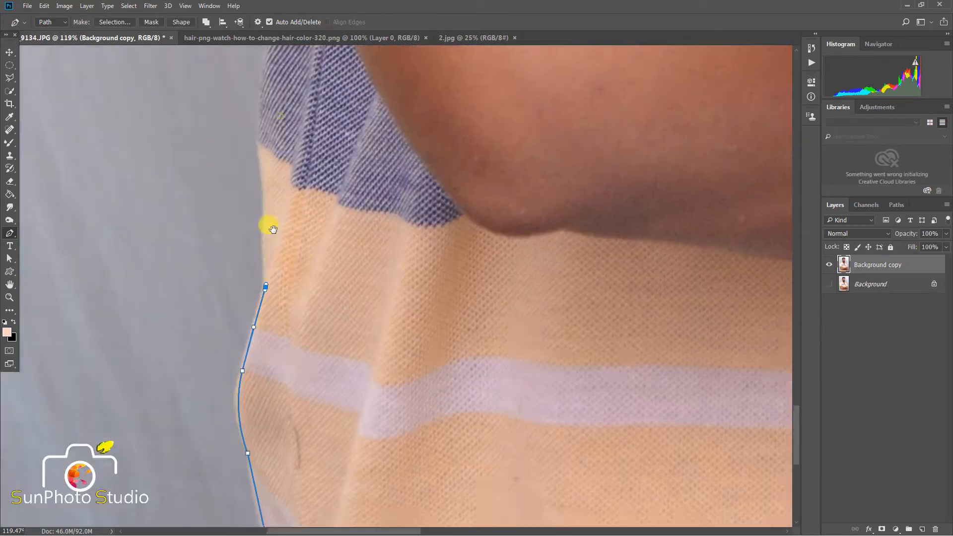
Step: Continue the path up the shirt's waist and along the outer edge of the arm on the photo's left side
left_click(266, 180)
left_click_drag(271, 124, 270, 323)
left_click_drag(278, 197, 291, 140)
left_click(304, 103)
left_click_drag(302, 73, 352, 345)
left_click_drag(313, 277, 279, 195)
Step: Trace the path around the left-hand sleeve and over the shoulder of the striped shirt
left_click_drag(252, 142, 247, 123)
left_click_drag(247, 124, 253, 78)
left_click_drag(253, 78, 253, 244)
left_click(245, 81)
left_click_drag(265, 127, 285, 82)
left_click_drag(368, 90, 329, 191)
left_click(505, 145)
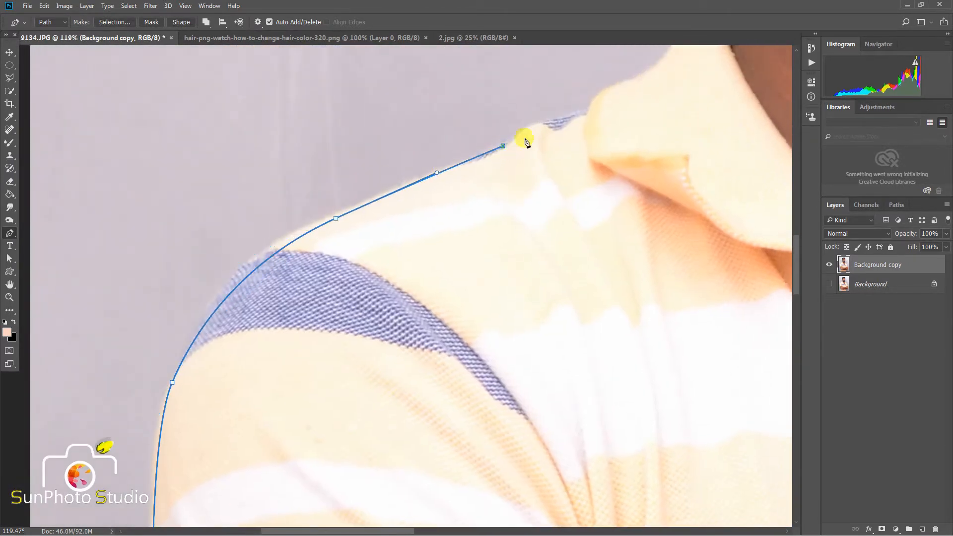
Step: Trace the path along the end of the shoulder, around the collar and onto the side of the neck
scroll(525, 143, "up", 2)
left_click(382, 142)
left_click_drag(421, 113, 321, 243)
left_click(350, 229)
left_click(455, 107)
left_click_drag(452, 54, 432, 162)
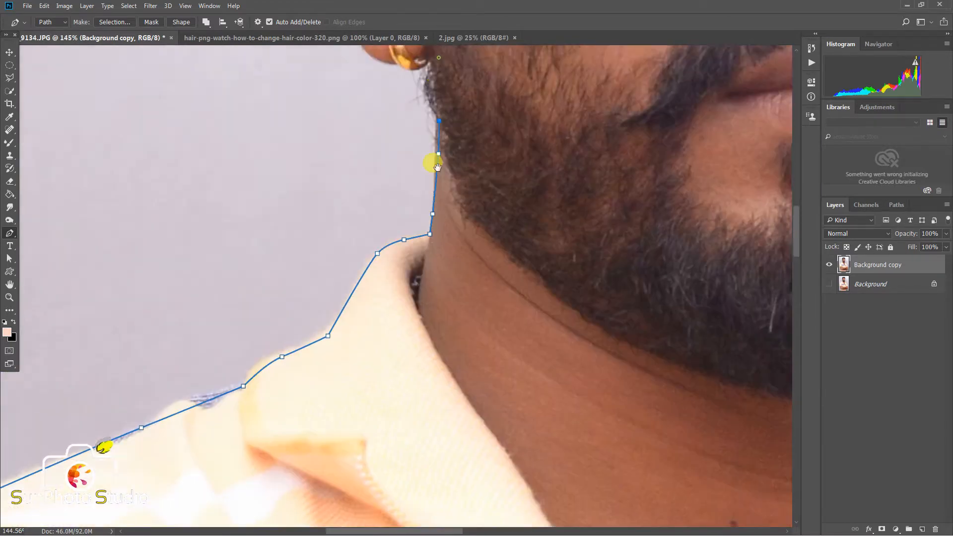
Step: Extend the path up the beard edge, beneath the earring and around the outer edge of the ear
left_click(440, 154)
left_click(441, 120)
left_click_drag(441, 120, 453, 272)
left_click(447, 214)
left_click_drag(376, 192, 374, 176)
left_click_drag(374, 154, 374, 151)
left_click_drag(363, 93, 391, 183)
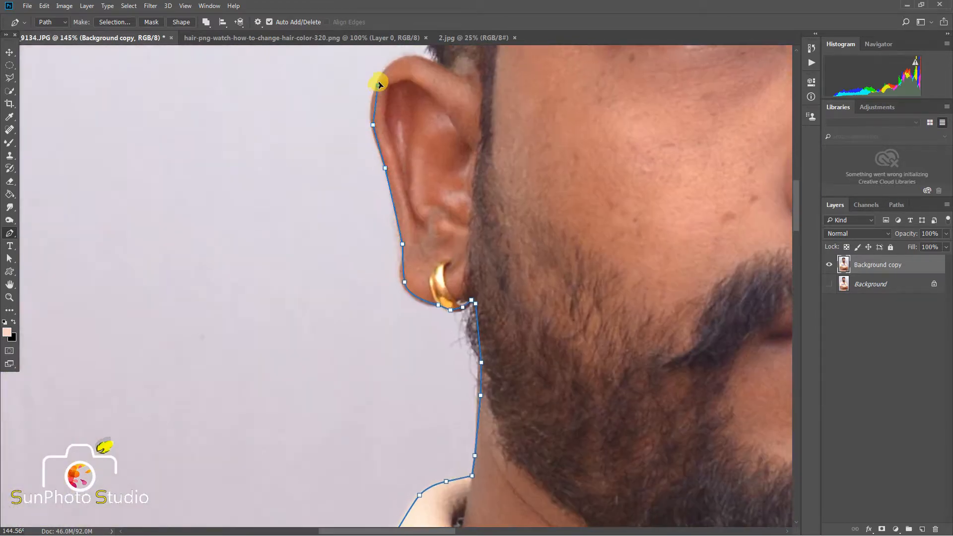
left_click(418, 57)
left_click(439, 63)
Step: Trace the path from above the ear up the side of the hair toward the crown
scroll(439, 64, "down", 4)
left_click_drag(411, 55, 349, 211)
left_click(379, 78)
left_click_drag(379, 78, 349, 202)
left_click_drag(378, 136, 393, 116)
left_click(433, 93)
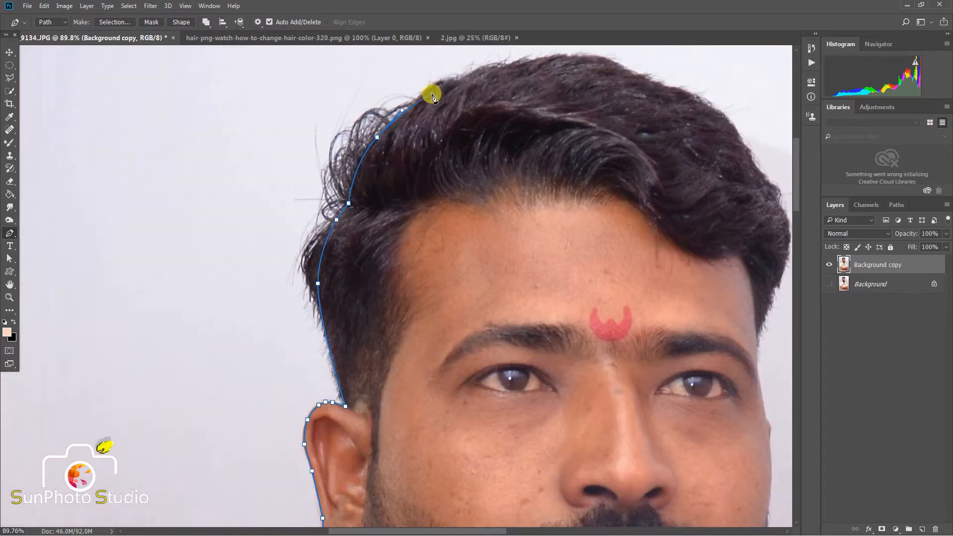
Step: Trace the path over the top of the hair and down to the temple on the opposite side
left_click_drag(562, 60, 411, 103)
left_click_drag(411, 103, 472, 108)
left_click(502, 124)
left_click_drag(529, 145, 438, 76)
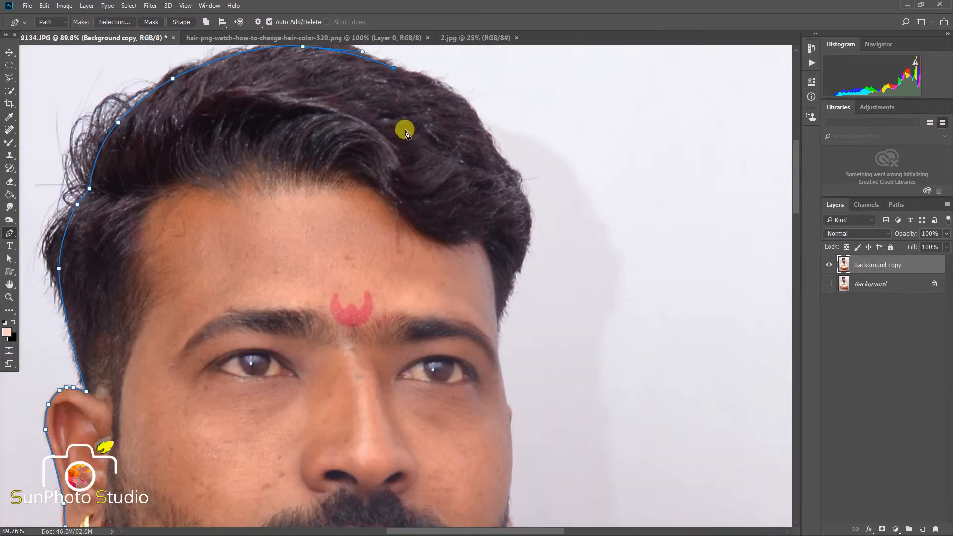
left_click(503, 298)
left_click(496, 319)
left_click(496, 352)
Step: Continue the path down the far side of the face, along the cheek and around the visible earlobe
left_click_drag(498, 352, 497, 249)
left_click(516, 288)
left_click_drag(525, 312, 511, 264)
left_click(508, 413)
left_click_drag(504, 425, 485, 157)
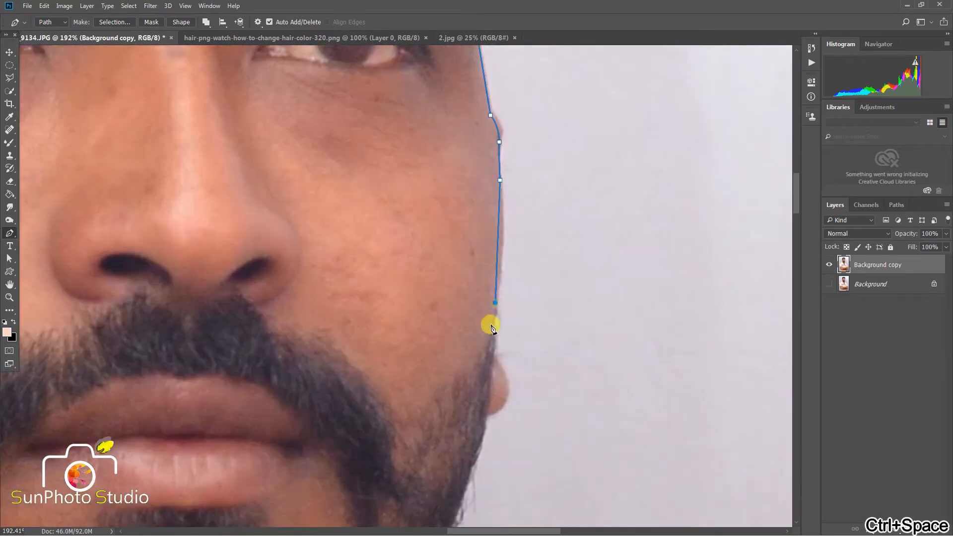
scroll(485, 157, "up", 3)
left_click(486, 201)
left_click_drag(503, 251, 496, 269)
Step: Trace the path along the beard's outer edge down to where it meets the neck
left_click(475, 275)
left_click_drag(466, 297, 491, 75)
left_click(449, 221)
left_click(438, 279)
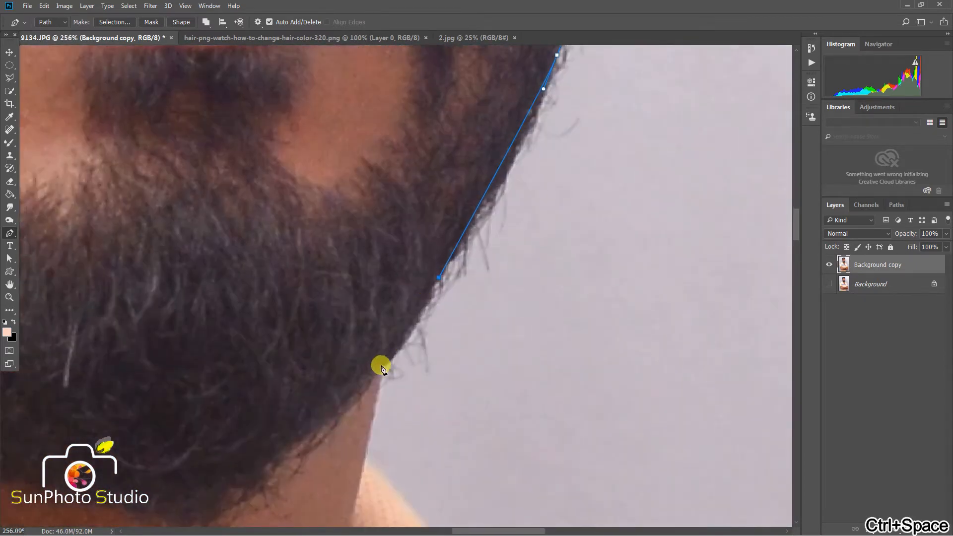
left_click(383, 370)
Step: Continue the path down the neck, around the collar and over the right-hand shoulder of the shirt
scroll(394, 298, "down", 4)
left_click(379, 362)
left_click(443, 302)
left_click(529, 372)
left_click_drag(710, 464, 446, 306)
left_click(561, 374)
left_click(628, 454)
left_click_drag(675, 515, 513, 245)
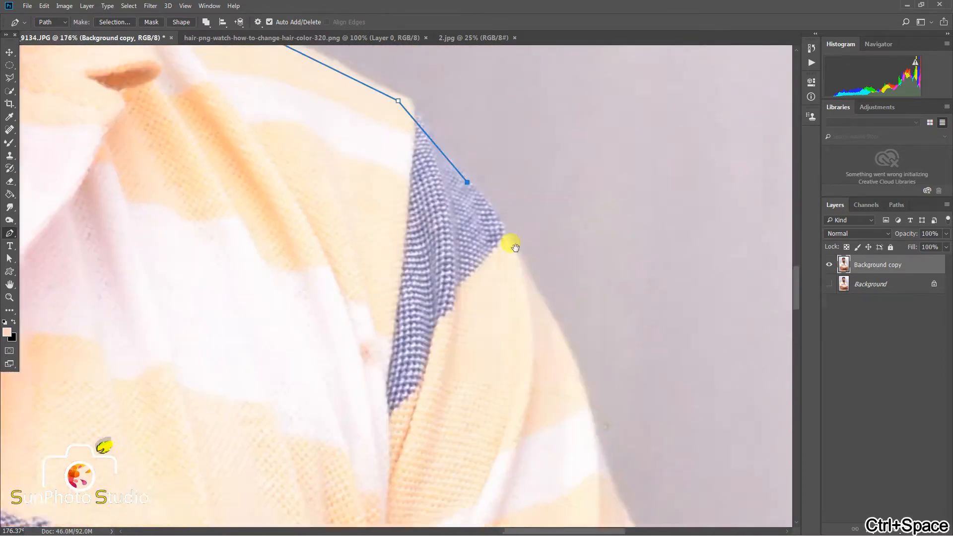
Step: Trace the path down the outer edge of the right-hand sleeve to its cuff
left_click_drag(591, 499, 514, 258)
left_click(538, 304)
left_click_drag(586, 437, 516, 278)
left_click_drag(532, 333, 531, 362)
left_click(535, 397)
left_click_drag(600, 501, 546, 275)
left_click_drag(575, 378, 522, 286)
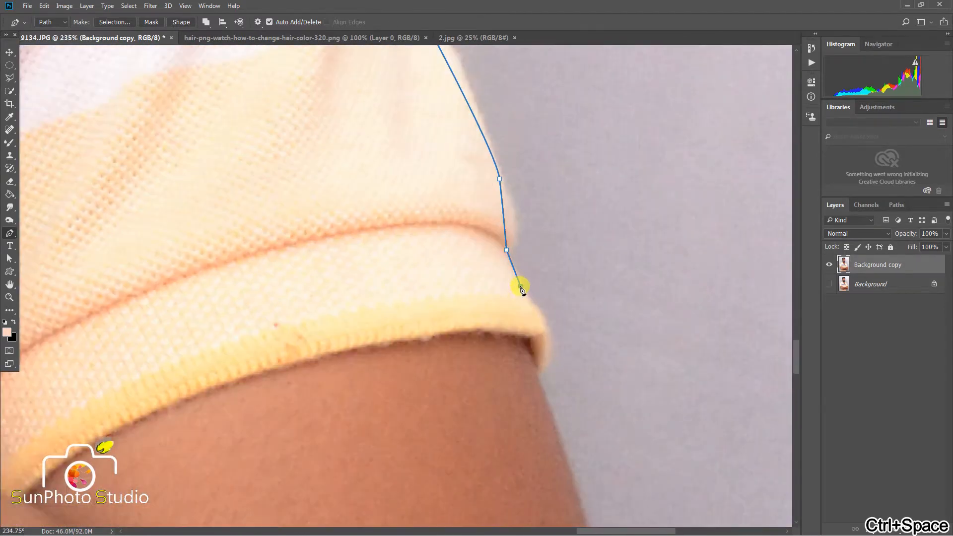
Step: Trace the path around the sleeve cuff and down the outer edge of the arm toward the elbow
left_click(546, 328)
left_click_drag(576, 492, 545, 286)
left_click_drag(570, 368, 579, 406)
left_click_drag(602, 475, 540, 230)
left_click_drag(562, 383, 564, 434)
left_click_drag(576, 523, 559, 327)
left_click(552, 329)
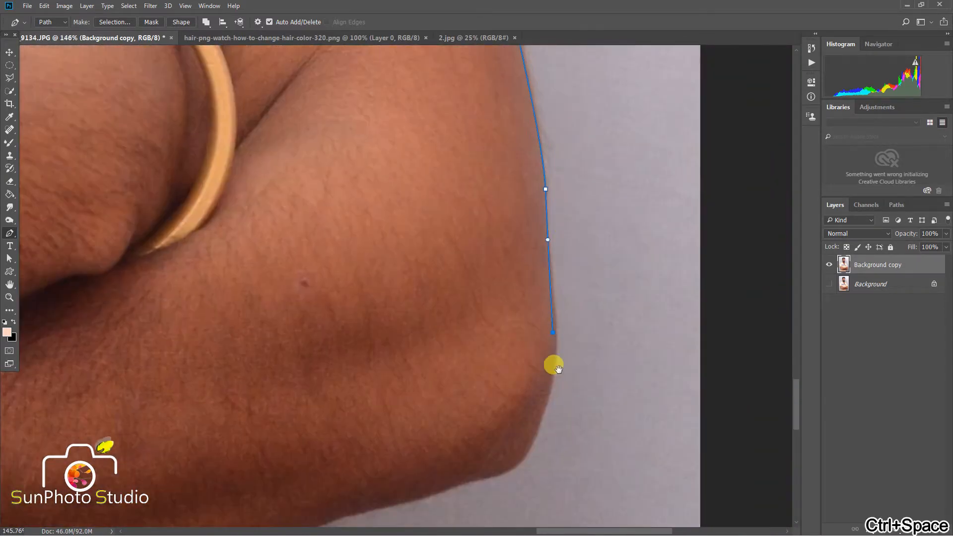
Step: Curve the path around the elbow and follow the underside of the forearm back to the shirt
left_click_drag(556, 366, 559, 260)
left_click_drag(542, 318, 528, 347)
left_click(466, 375)
left_click_drag(405, 396, 596, 258)
left_click(592, 257)
left_click(527, 273)
left_click(430, 306)
left_click(234, 364)
Step: Trace the shirt's remaining side to the hem and close the path at its starting point below the photo
left_click_drag(237, 492, 413, 295)
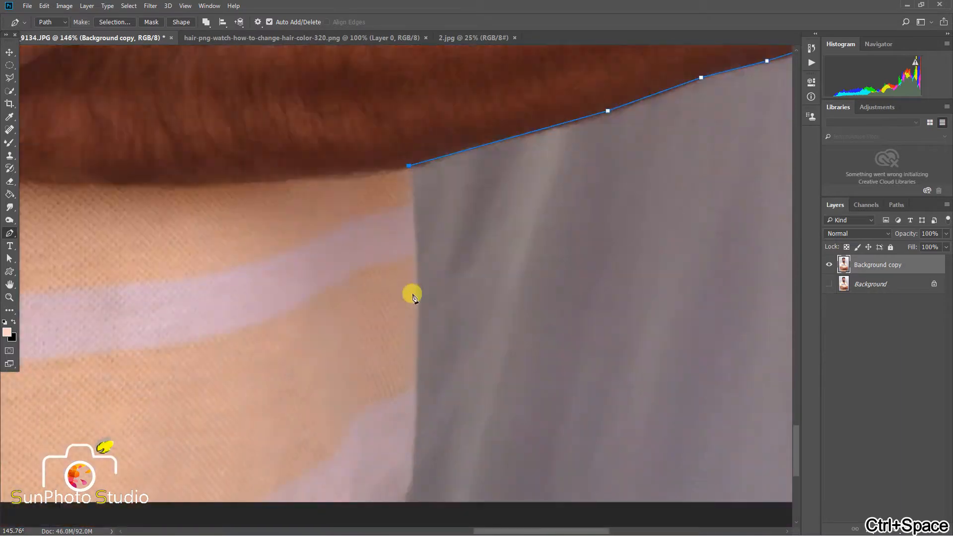
left_click(412, 291)
left_click_drag(407, 491, 386, 323)
left_click_drag(556, 354, 427, 342)
left_click_drag(420, 338, 595, 244)
left_click_drag(244, 346, 245, 351)
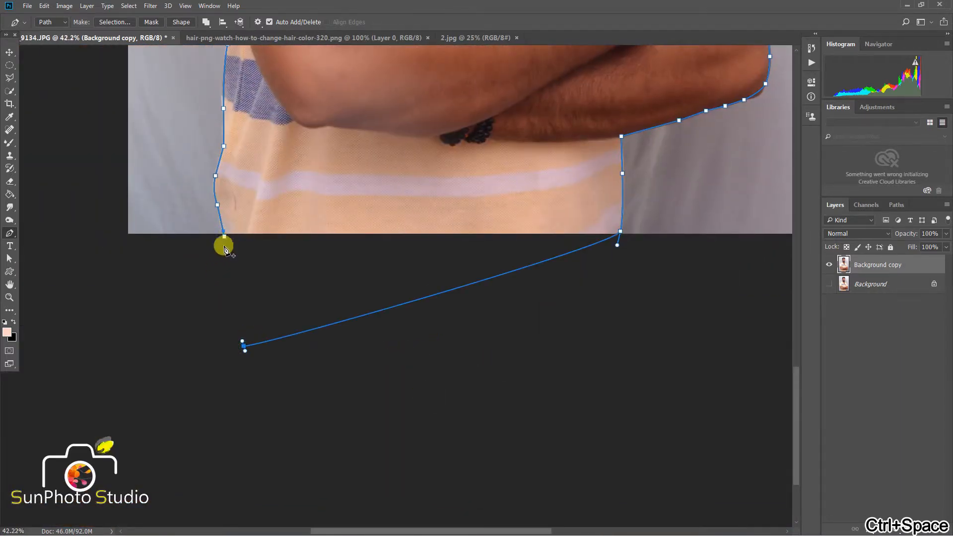
left_click(227, 241)
Step: Convert the closed path around the man into a selection
key("ctrl+0")
right_click(390, 214)
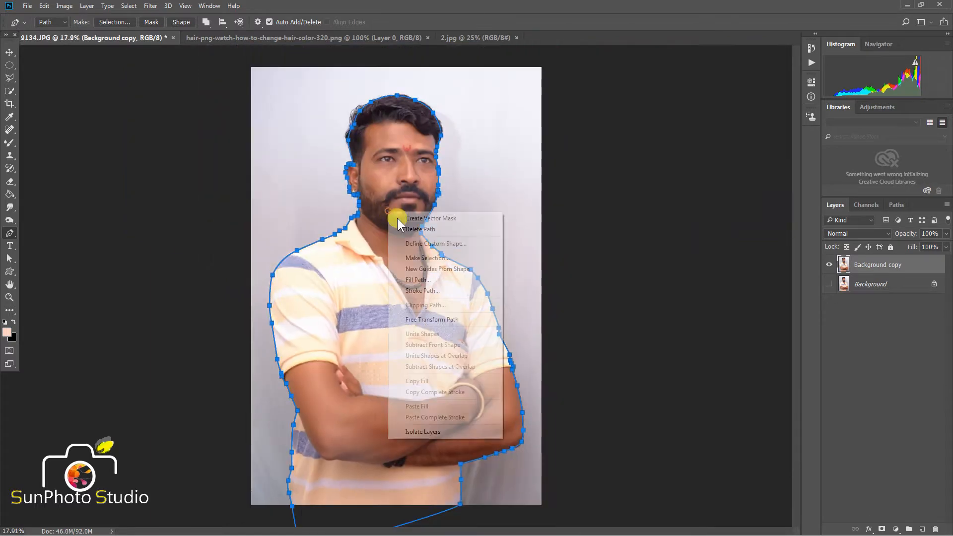
left_click(431, 259)
left_click(537, 153)
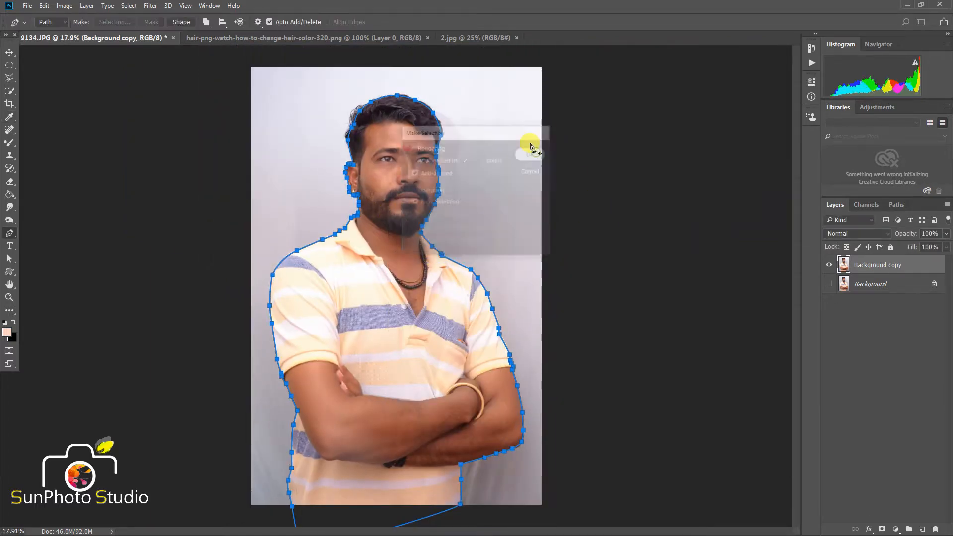
Step: Feather the selection around the man with a radius of 2 pixels
left_click(8, 78)
right_click(429, 178)
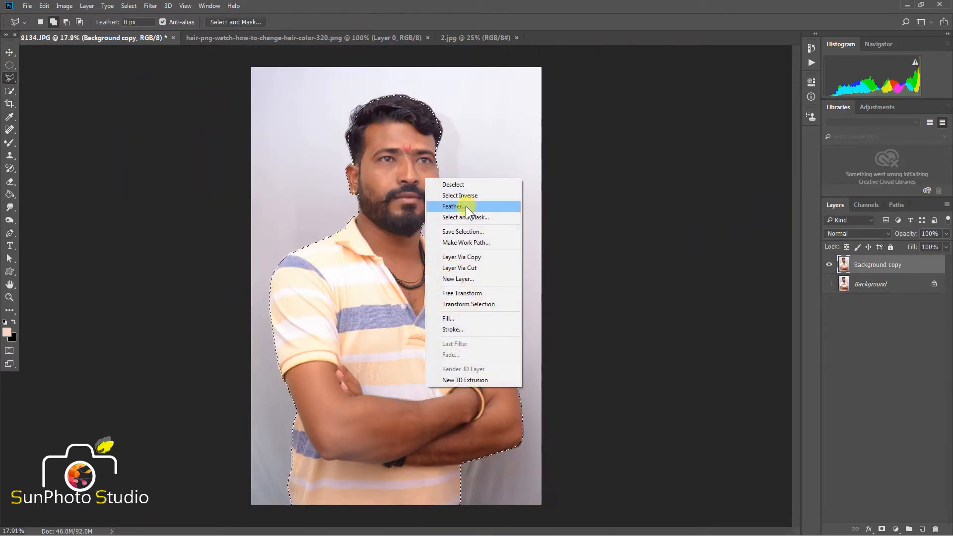
left_click(466, 207)
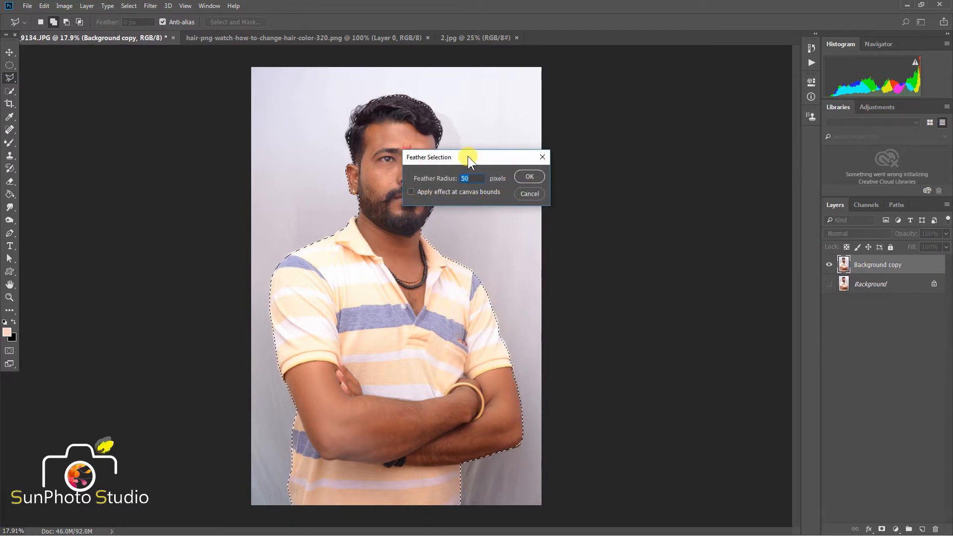
key("ctrl+BackSpace")
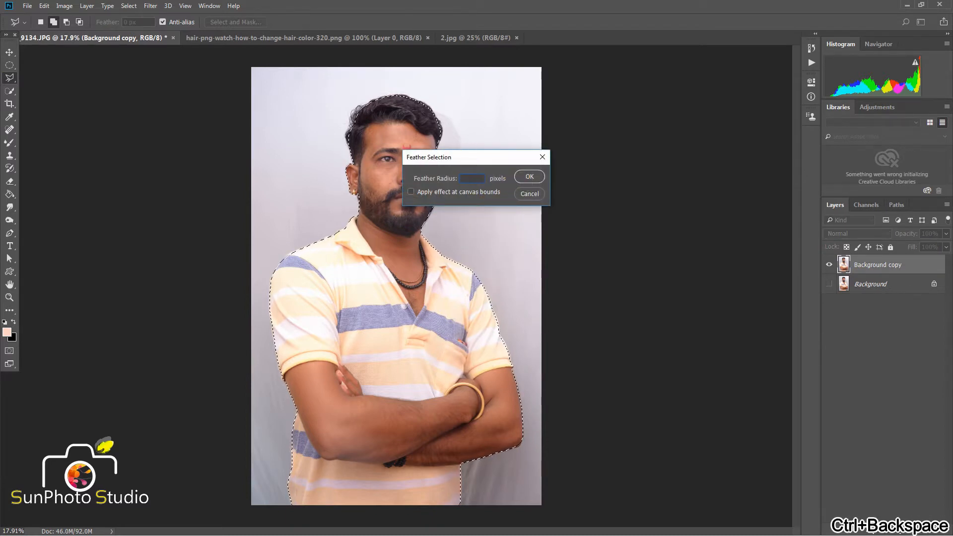
type("1")
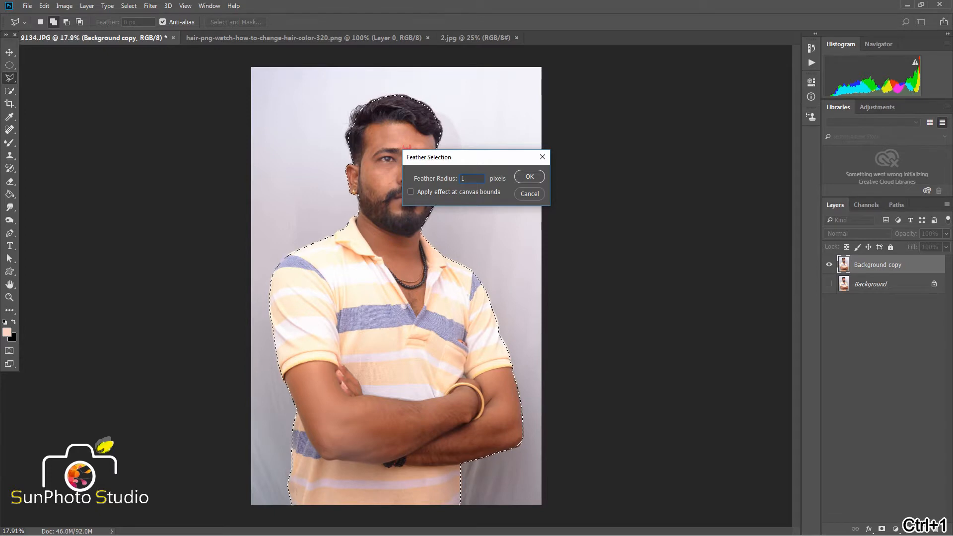
key("ctrl+BackSpace")
type("2")
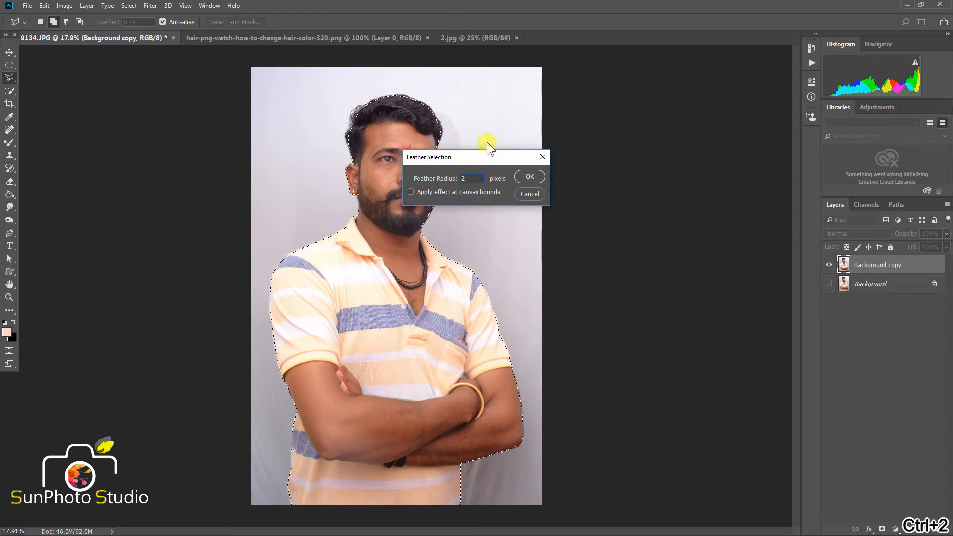
left_click(523, 177)
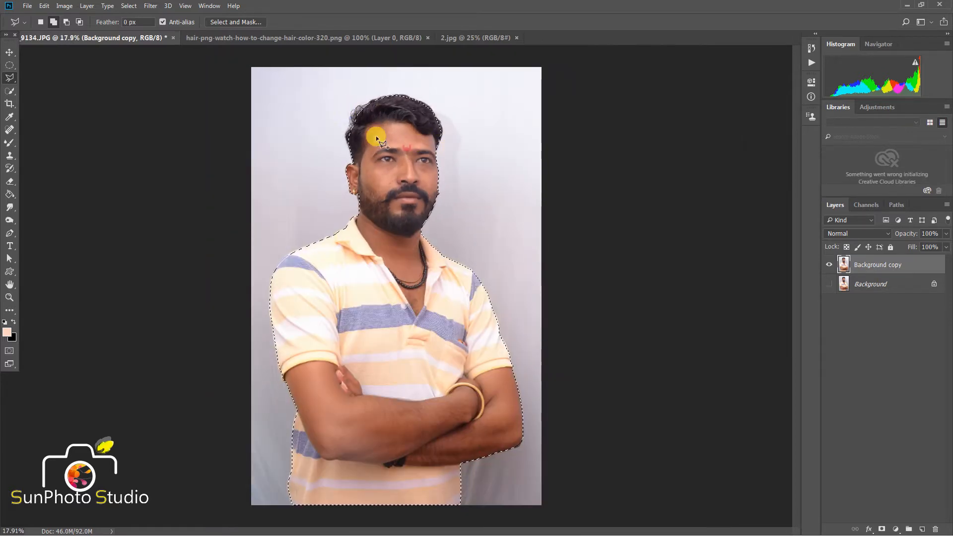
Step: Copy the selected man to a new layer and hide the Background copy layer
right_click(377, 136)
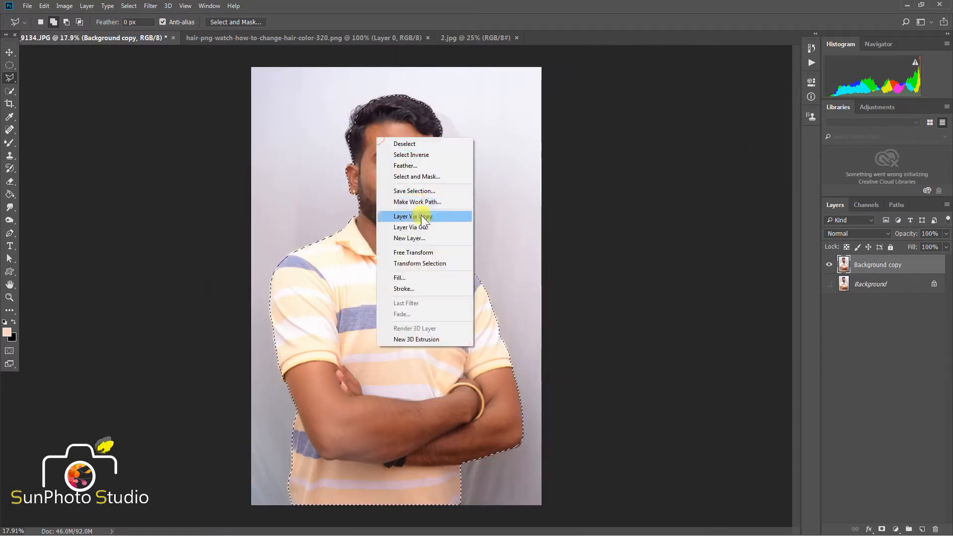
left_click(423, 220)
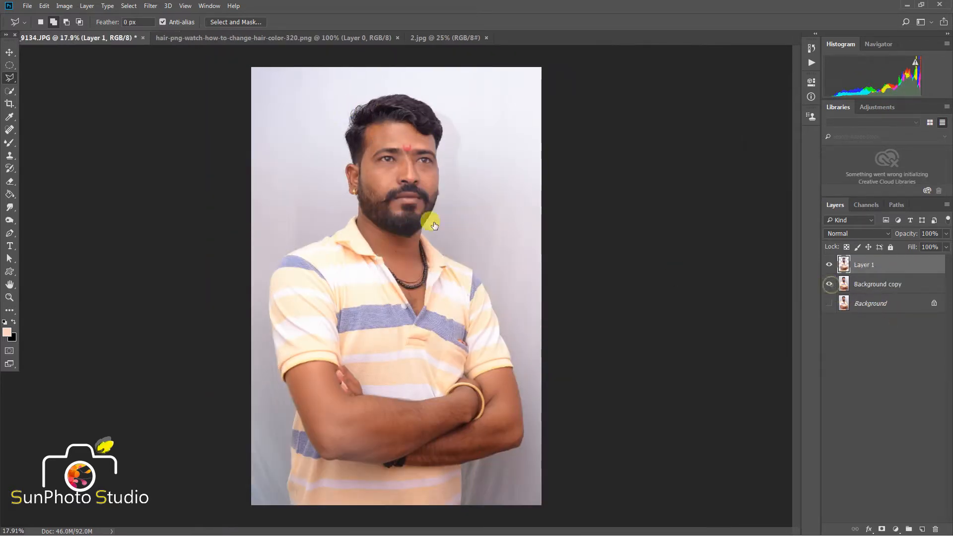
left_click(829, 284)
Step: Remove the blemishes on the cheek beside the nose with the Spot Healing Brush at size 40
scroll(367, 180, "down", 1)
scroll(383, 116, "up", 3)
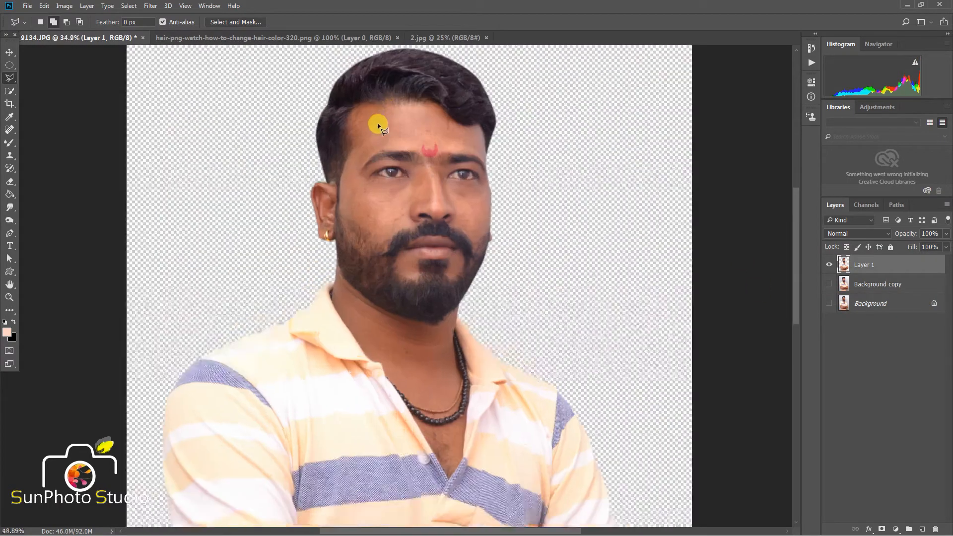
scroll(377, 123, "up", 2)
left_click(9, 129)
scroll(390, 251, "up", 3)
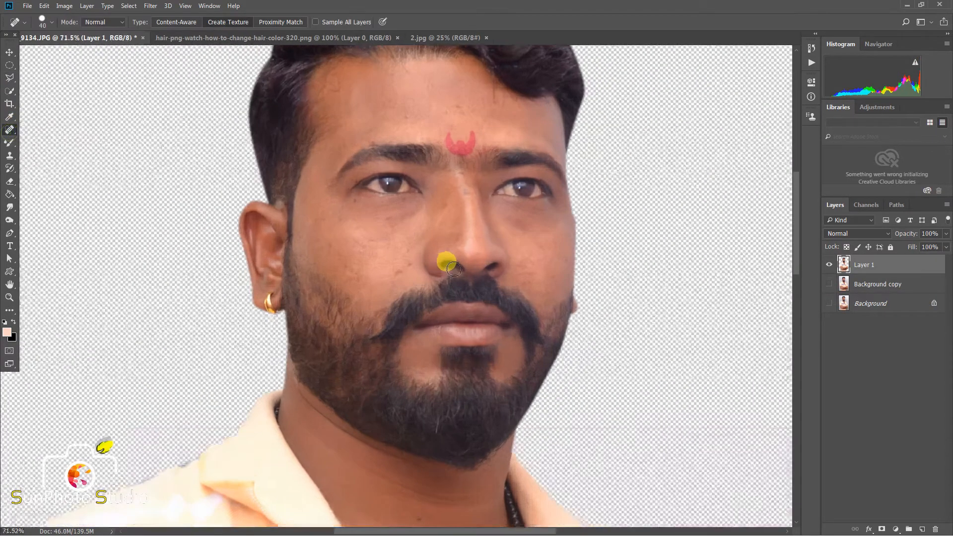
left_click_drag(388, 259, 381, 219)
left_click_drag(367, 282, 372, 265)
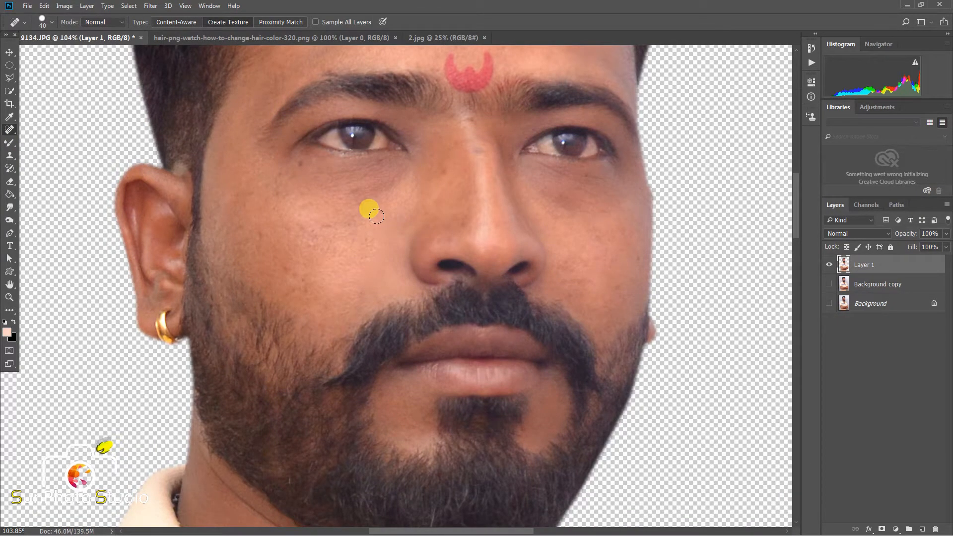
Step: Heal the marks on the nose bridge, side of the nose and cheek, reducing the brush size to 35 and 30
scroll(373, 218, "down", 4)
scroll(389, 209, "up", 3)
key("[")
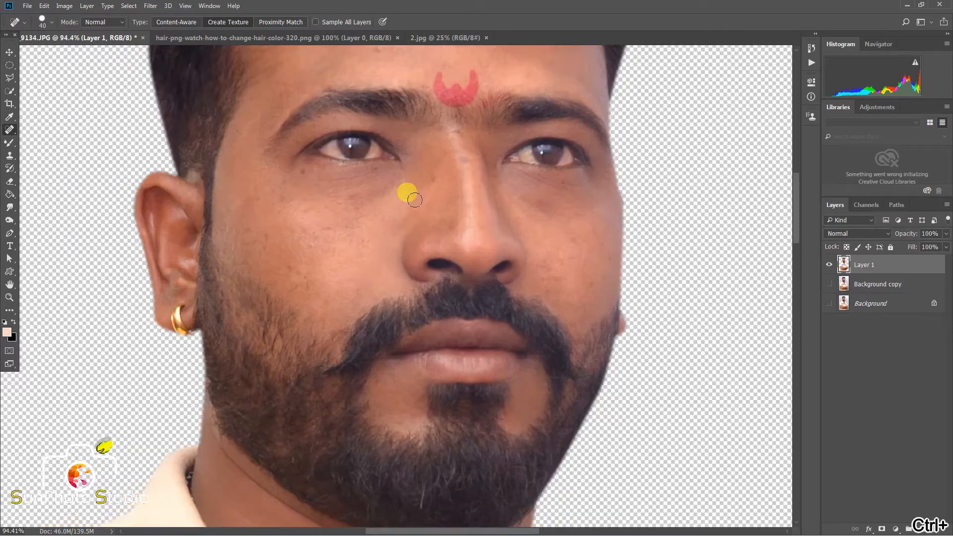
left_click(465, 160)
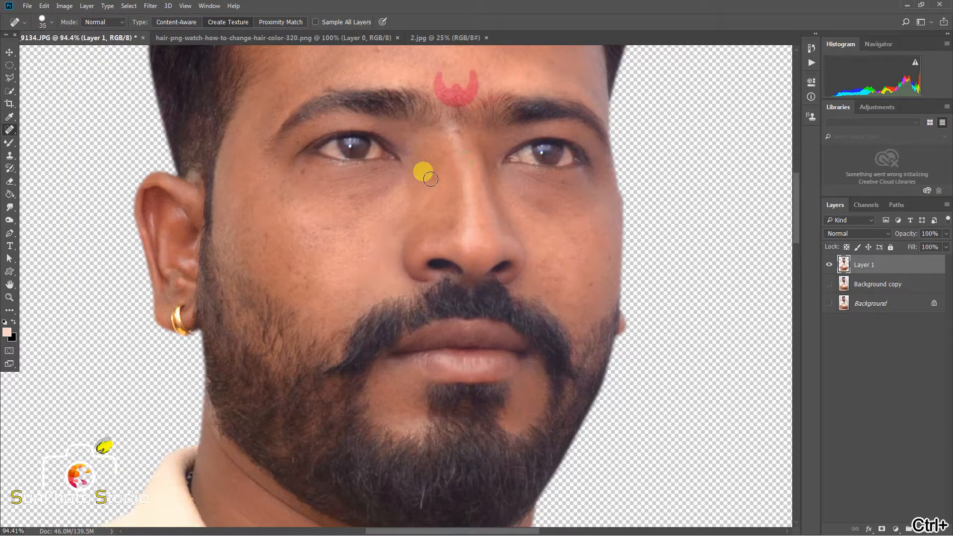
left_click(431, 179)
key("[")
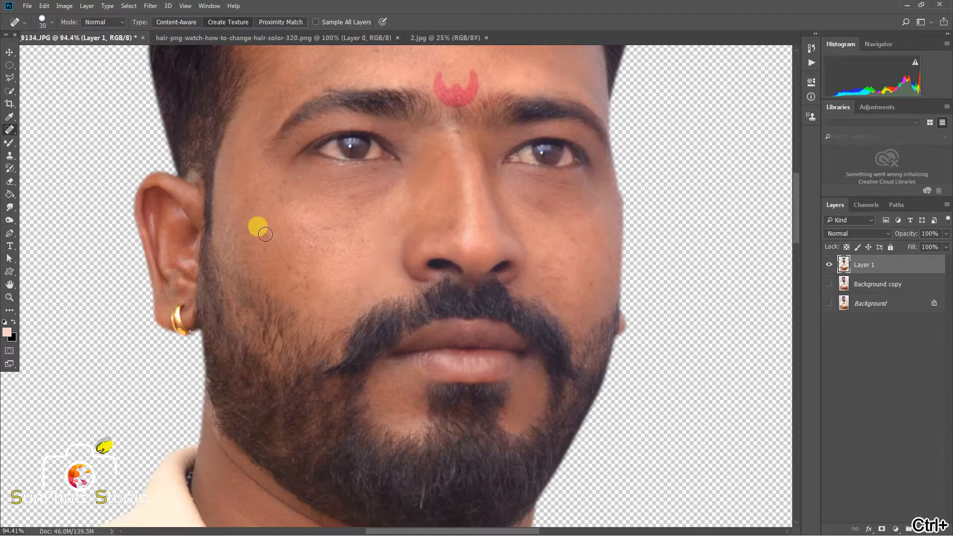
left_click(299, 280)
Step: Heal the blemishes across the forehead and above the eyebrows with the Spot Healing Brush at size 30
scroll(314, 296, "down", 2)
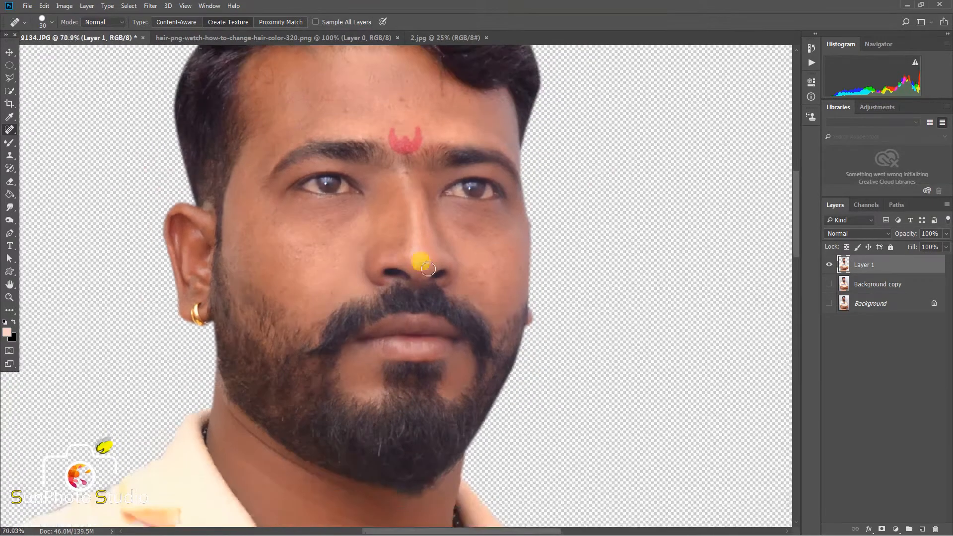
scroll(416, 77, "up", 2)
left_click(381, 118)
left_click_drag(446, 113, 427, 69)
left_click(357, 119)
left_click(474, 149)
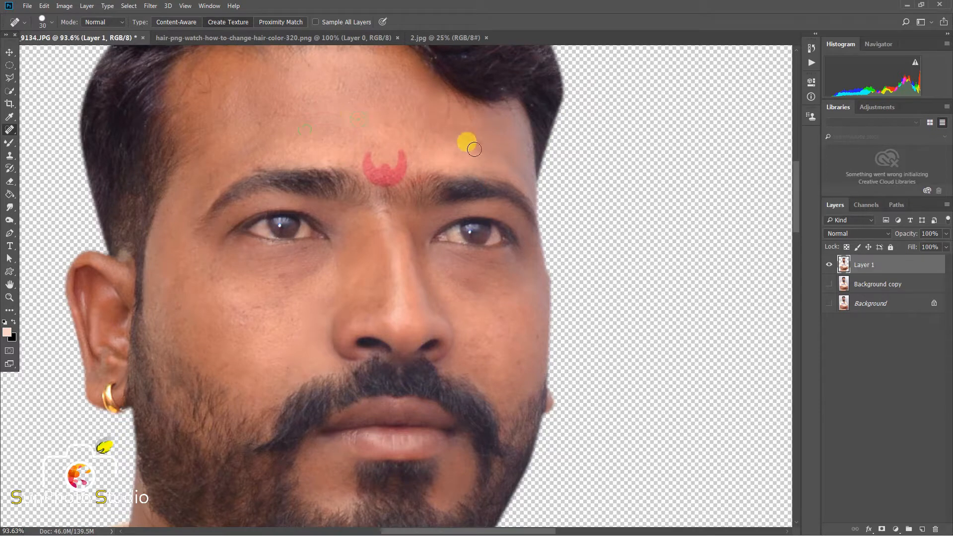
left_click_drag(442, 122, 441, 89)
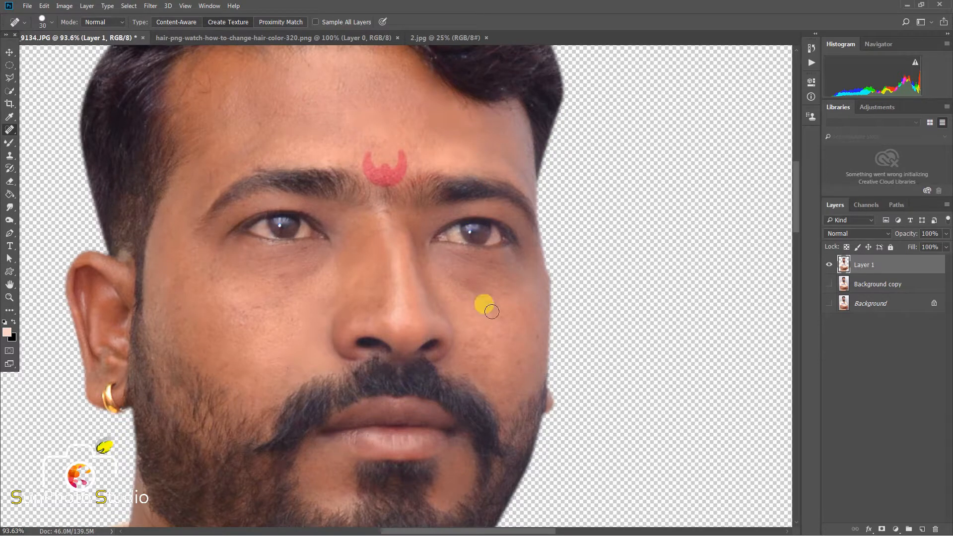
Step: Heal the marks on the cheek at the image's right, from below the eye down to the beard
left_click(517, 281)
left_click(501, 320)
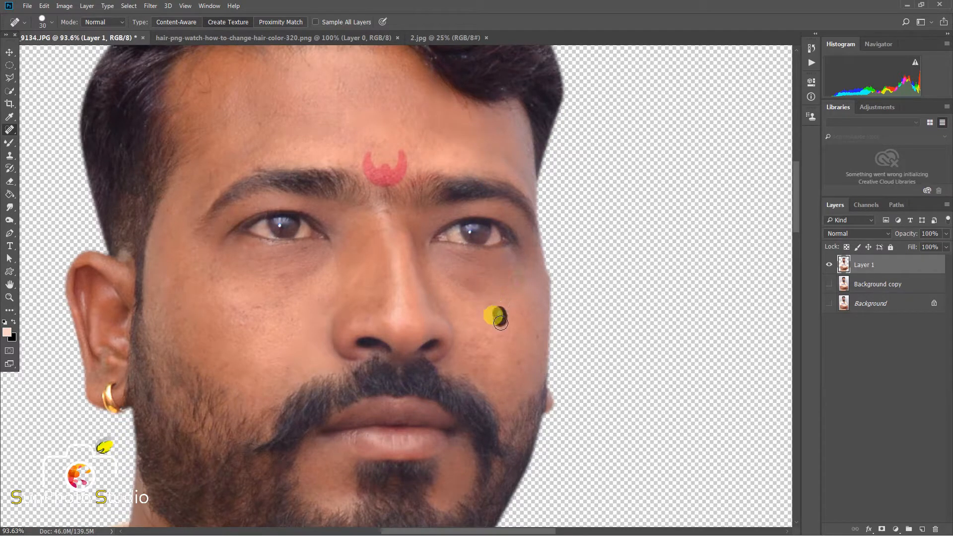
left_click(535, 343)
left_click(517, 362)
mouse_move(472, 359)
left_mouse_down()
mouse_move(496, 361)
mouse_move(481, 358)
left_mouse_up()
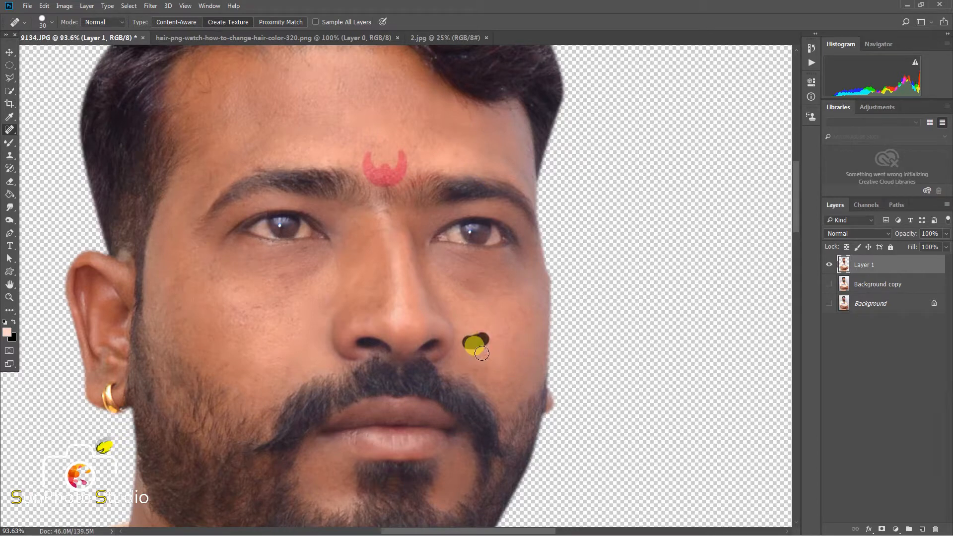
left_click(481, 372)
scroll(300, 202, "down", 7)
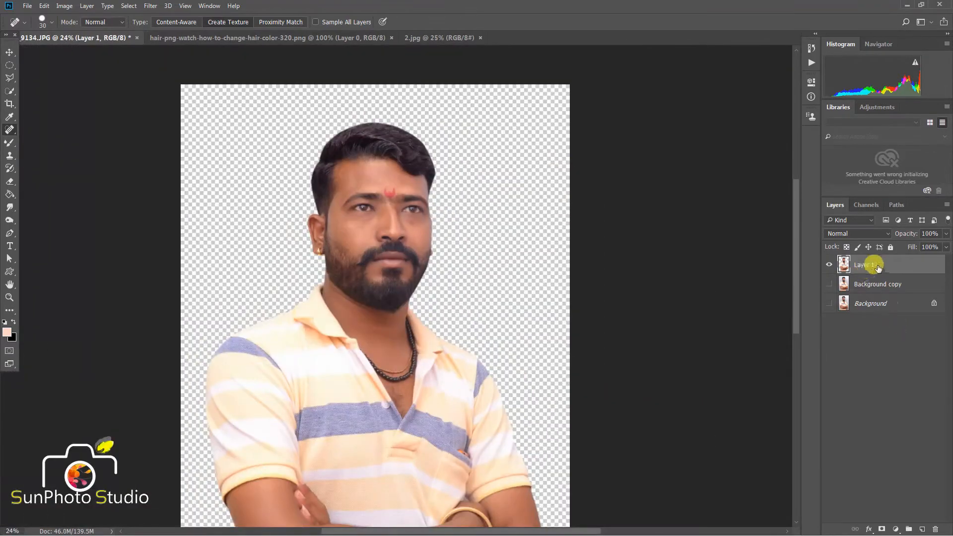
Step: Duplicate Layer 1 and smooth the copy's skin with the Imagenomic Portraiture filter using the Default preset
left_click_drag(878, 268, 922, 529)
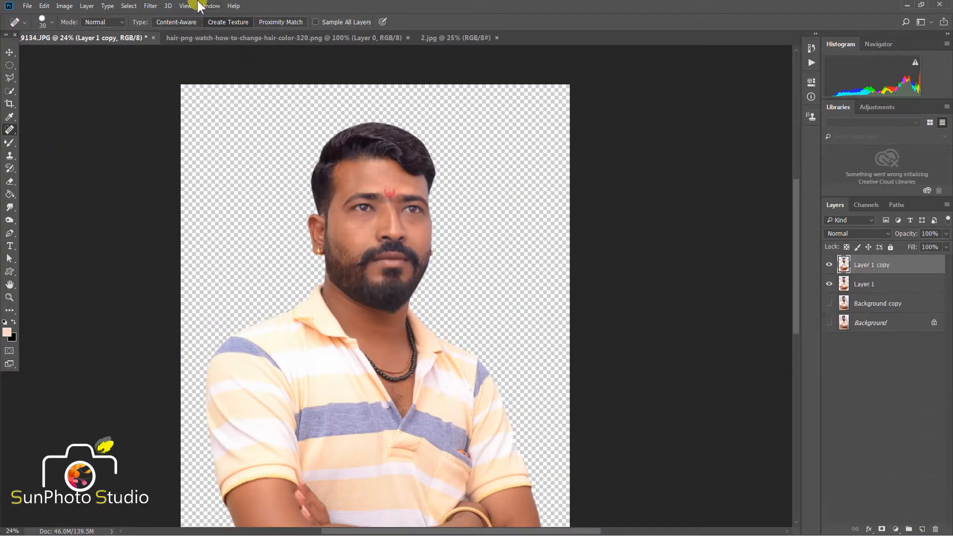
left_click(157, 6)
mouse_move(196, 251)
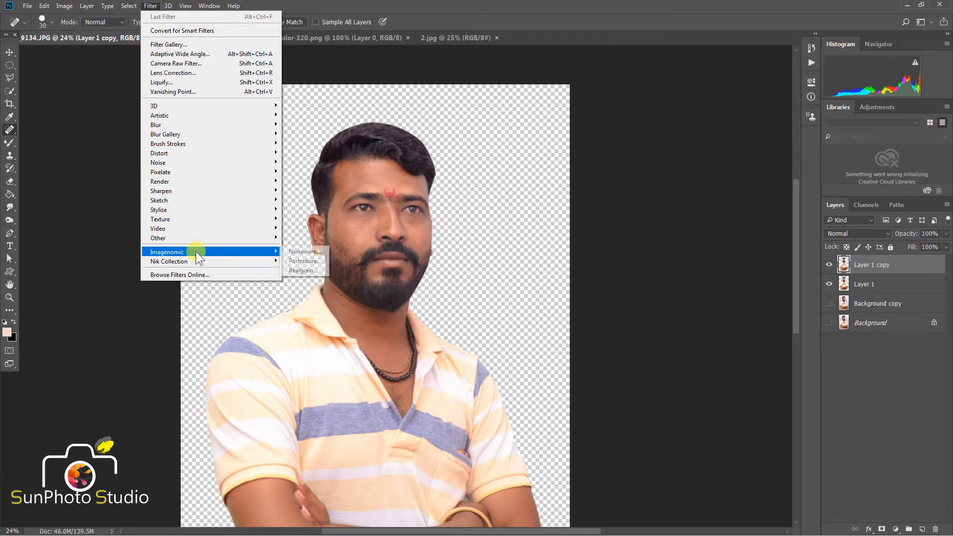
left_click(297, 263)
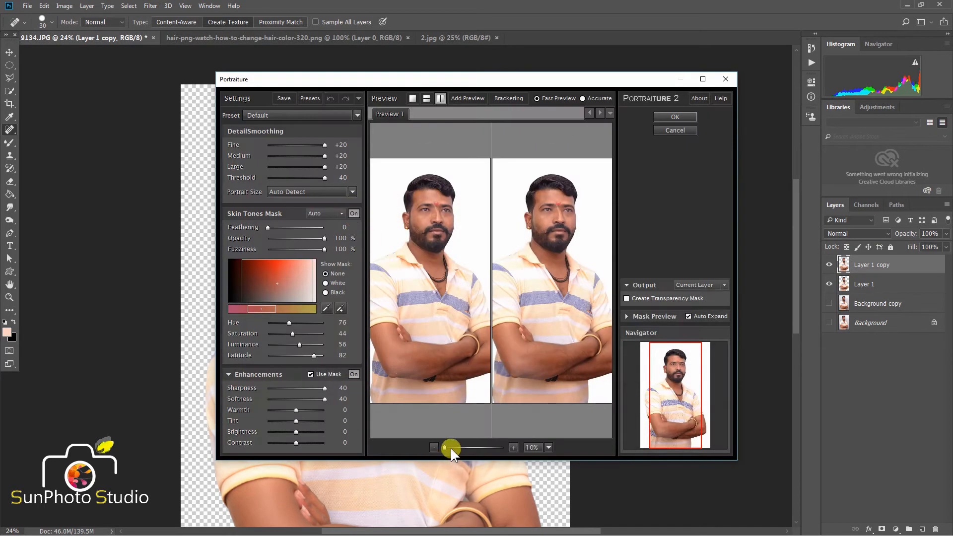
left_click(451, 448)
left_click_drag(550, 281, 549, 372)
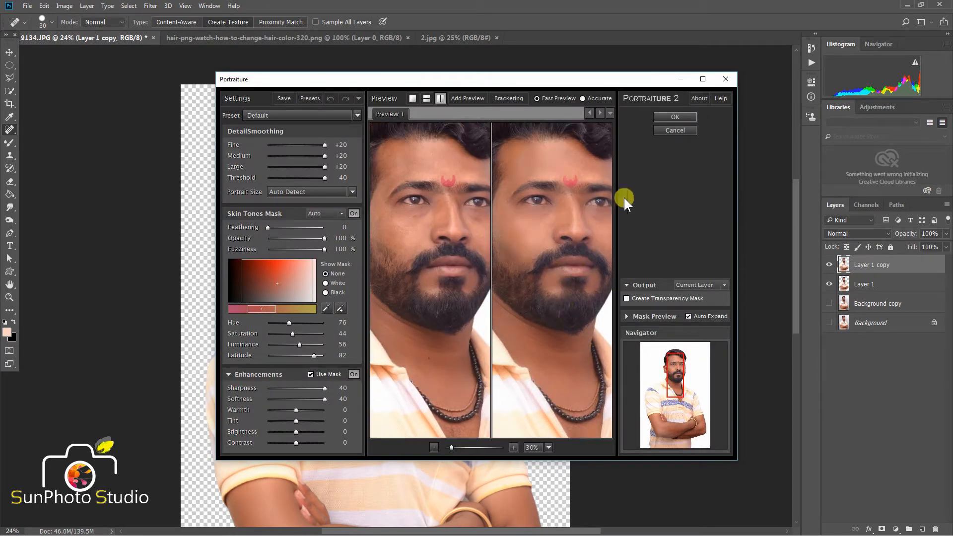
left_click(666, 116)
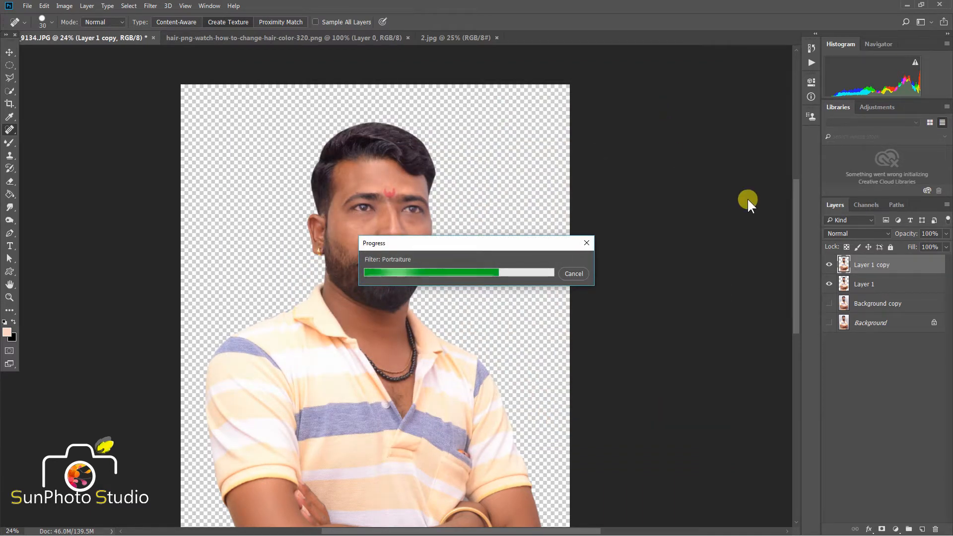
Step: Add a Hide All layer mask to Layer 1 copy and switch to the Brush Tool
left_click(84, 6)
mouse_move(124, 157)
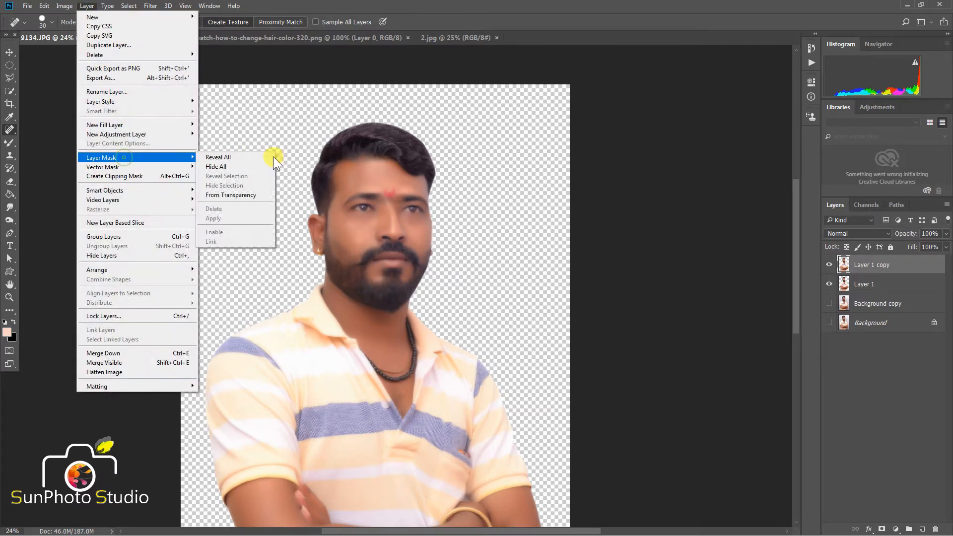
left_click(230, 166)
right_click(11, 148)
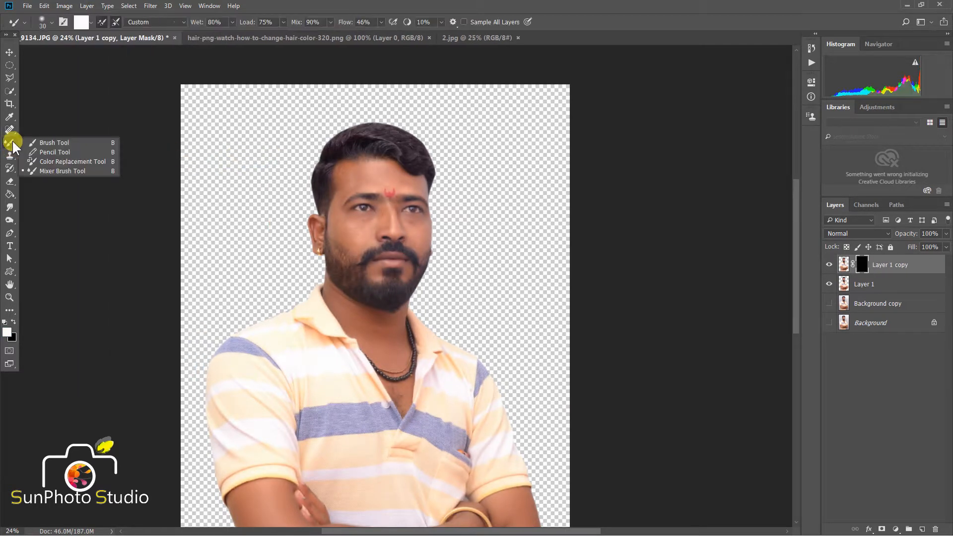
left_click(35, 139)
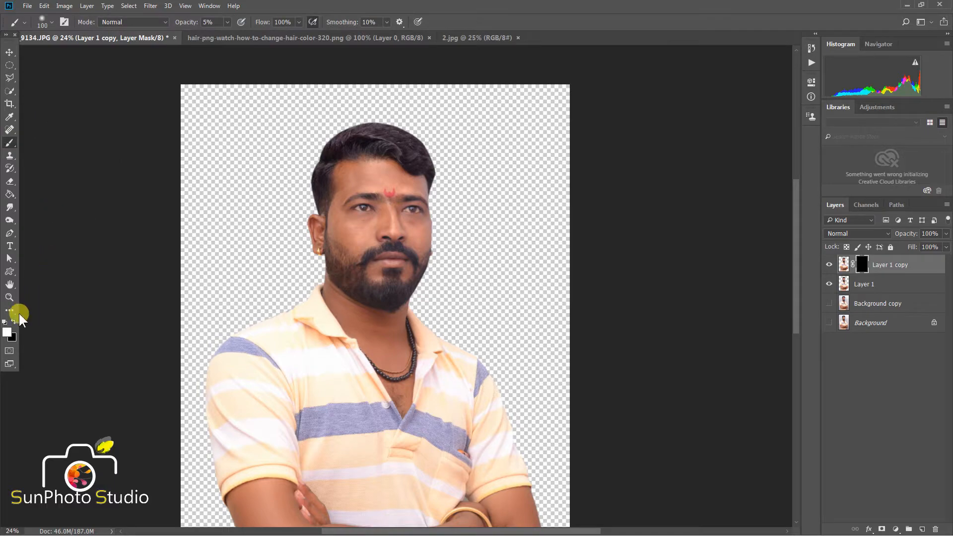
Step: Set the brush opacity to 100% and paint white on the mask over the forehead and temple at sizes 125 and 100
scroll(393, 218, "up", 7)
key("bracketright")
key("bracketright")
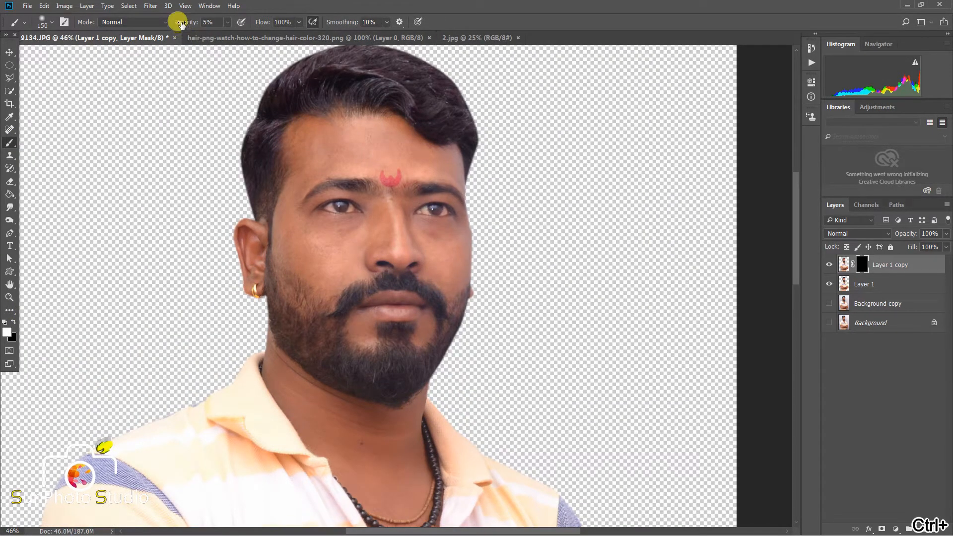
left_click_drag(184, 22, 270, 25)
key("bracketleft")
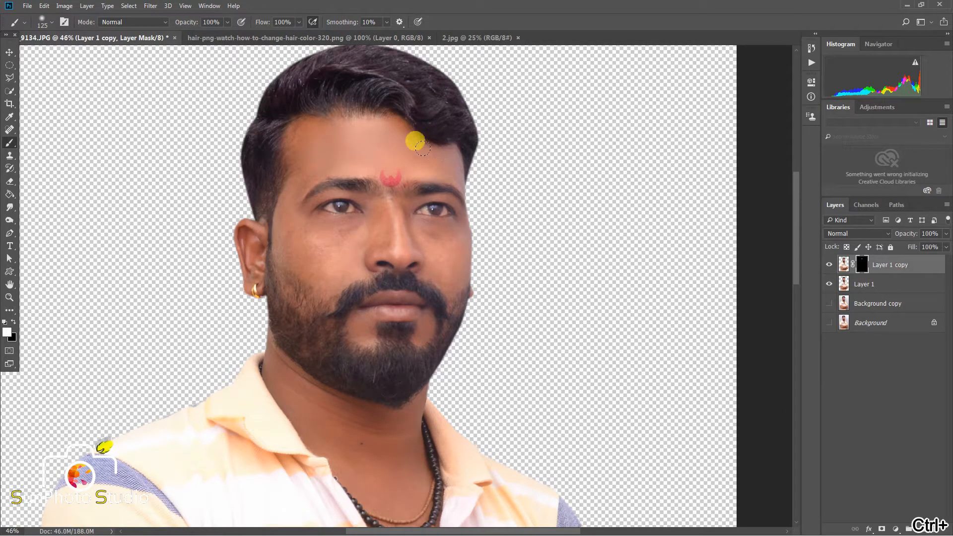
left_click_drag(300, 164, 303, 183)
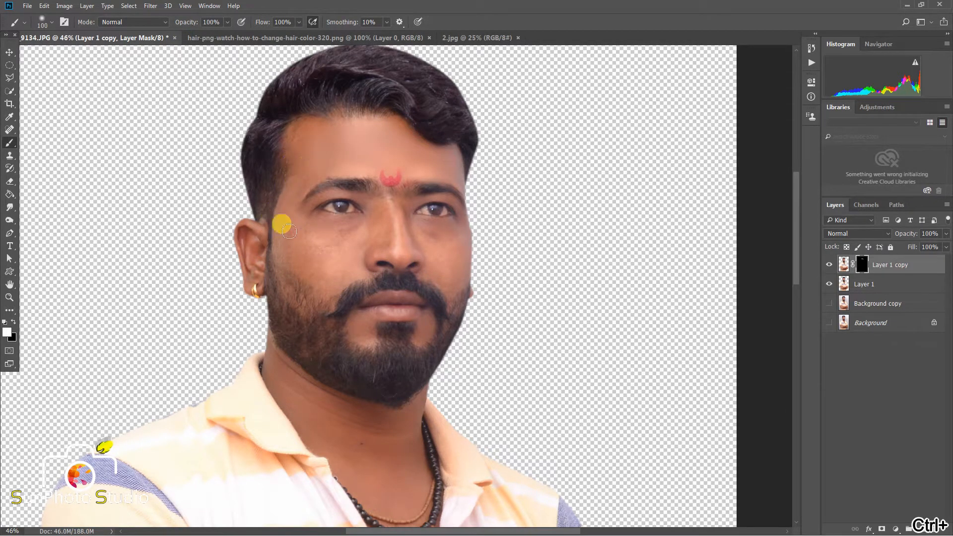
Step: Paint white on the mask over the under-eye area, cheeks and nose, adjusting the brush between sizes 100 and 125
mouse_move(289, 231)
left_mouse_down()
mouse_move(331, 220)
mouse_move(373, 228)
left_mouse_up()
key("bracketright")
left_click_drag(318, 240, 318, 266)
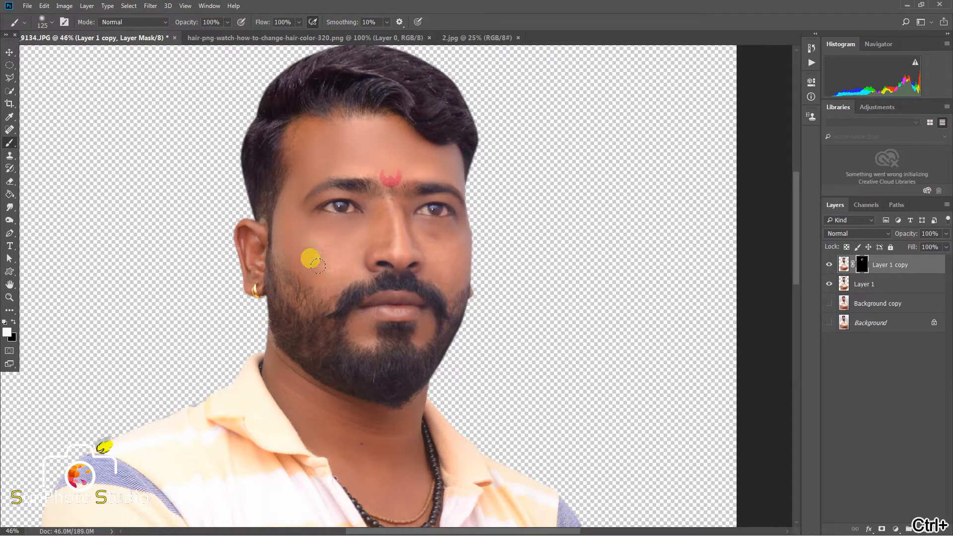
key("bracketleft")
mouse_move(375, 221)
left_mouse_down()
mouse_move(351, 219)
mouse_move(430, 243)
mouse_move(434, 213)
mouse_move(450, 269)
mouse_move(456, 217)
mouse_move(364, 311)
mouse_move(382, 300)
mouse_move(417, 332)
mouse_move(367, 328)
mouse_move(349, 308)
left_mouse_up()
key("bracketleft")
scroll(347, 288, "down", 3)
scroll(350, 348, "up", 3)
Step: Paint white on the mask over the neck at size 150 and the open-collar chest area at size 125
key("bracketright")
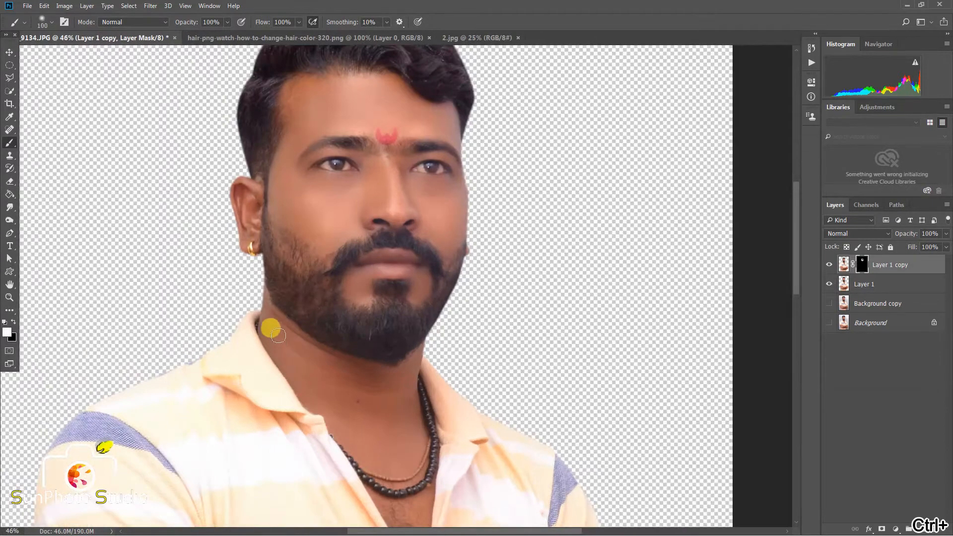
key("bracketright")
mouse_move(317, 378)
left_mouse_down()
mouse_move(347, 399)
mouse_move(334, 365)
mouse_move(396, 437)
mouse_move(395, 412)
left_mouse_up()
scroll(395, 412, "down", 4)
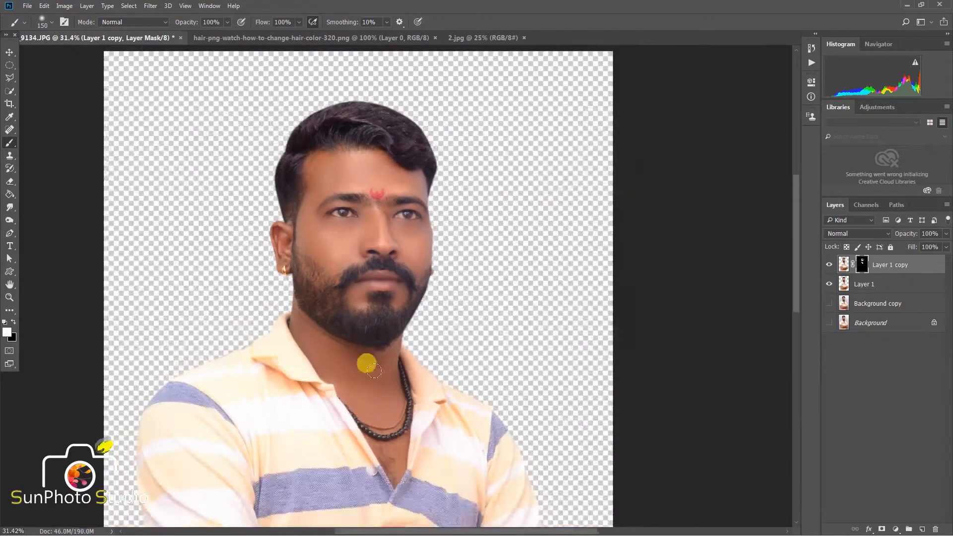
scroll(383, 437, "up", 2)
key("bracketleft")
left_click_drag(395, 459, 398, 491)
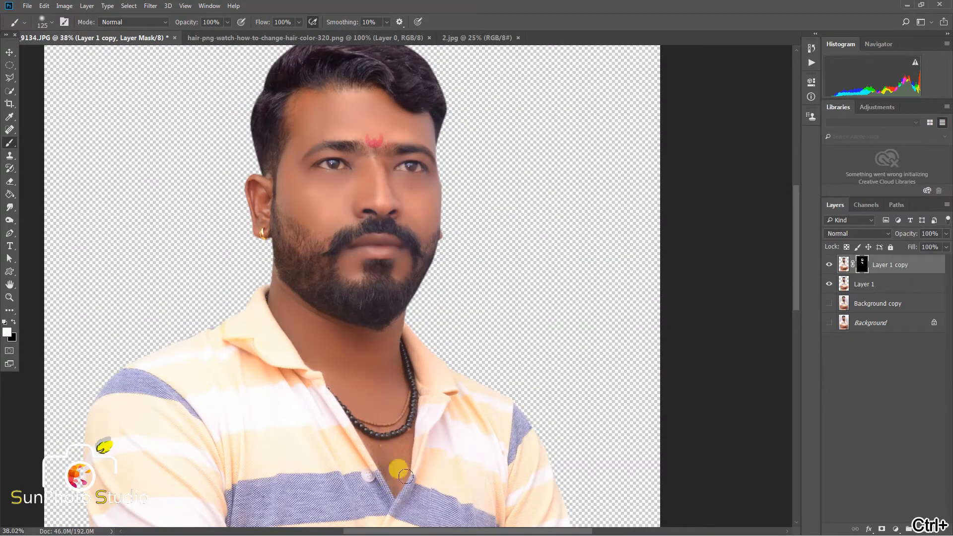
Step: Swap the foreground colour to black and paint on the mask over the eyebrow with the brush reduced to 35
scroll(325, 217, "up", 4)
left_click(13, 322)
scroll(358, 103, "up", 3)
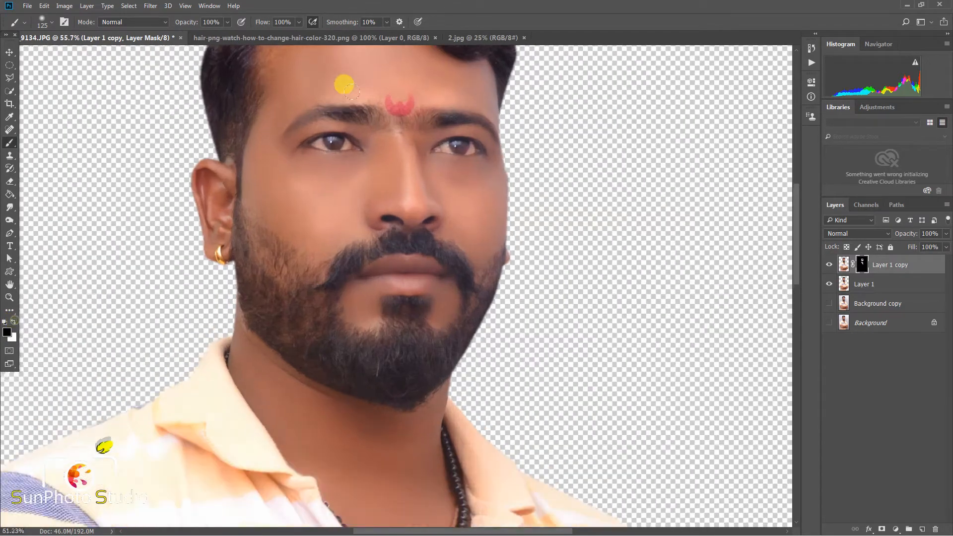
key("bracketleft")
mouse_move(310, 117)
left_mouse_down()
mouse_move(272, 127)
mouse_move(284, 130)
mouse_move(257, 157)
mouse_move(288, 125)
left_mouse_up()
Step: Merge the masked Layer 1 copy down into Layer 1
scroll(324, 117, "down", 12)
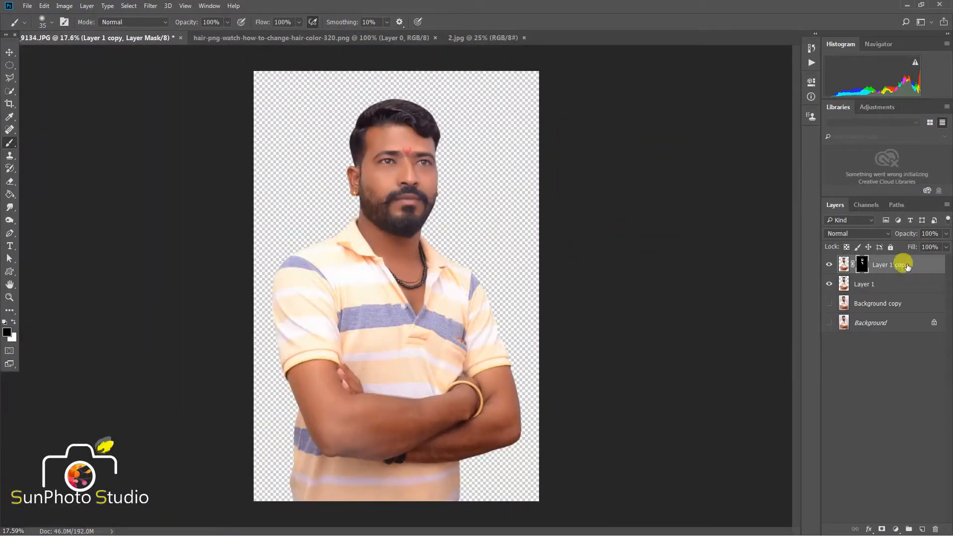
right_click(906, 266)
left_click(810, 377)
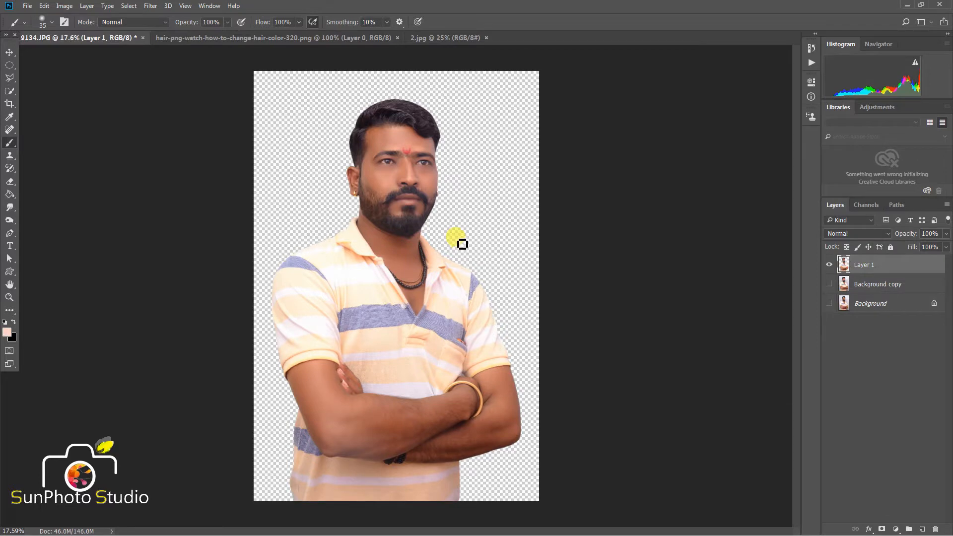
Step: Adjust Layer 1 with Levels, setting the RGB input values to 24, 1.38 and 237
left_click(44, 5)
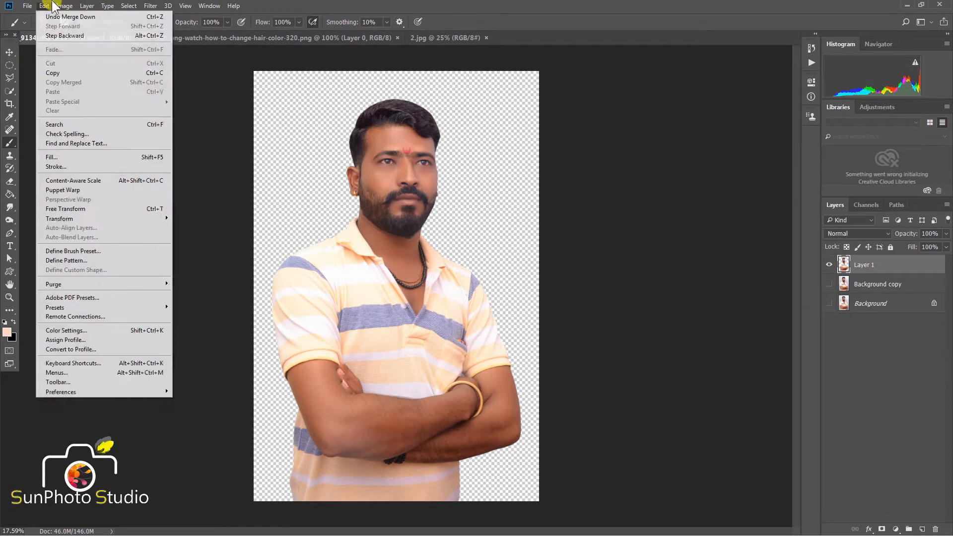
mouse_move(106, 33)
left_click(210, 44)
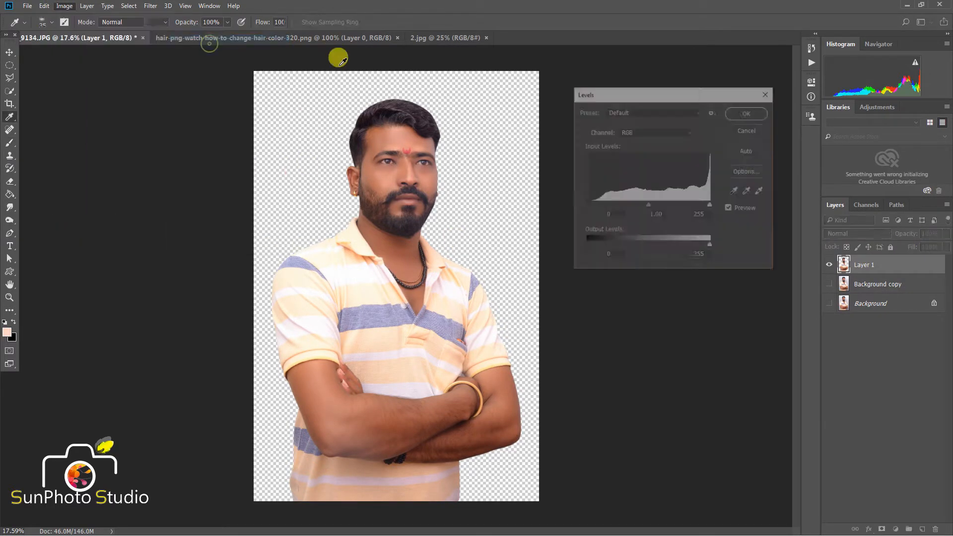
left_click_drag(645, 207, 643, 207)
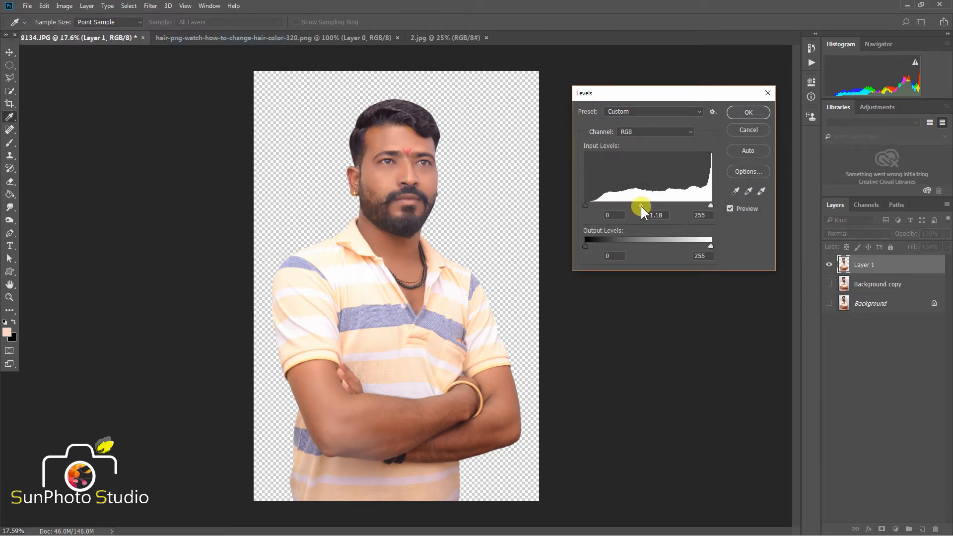
left_click_drag(712, 205, 707, 205)
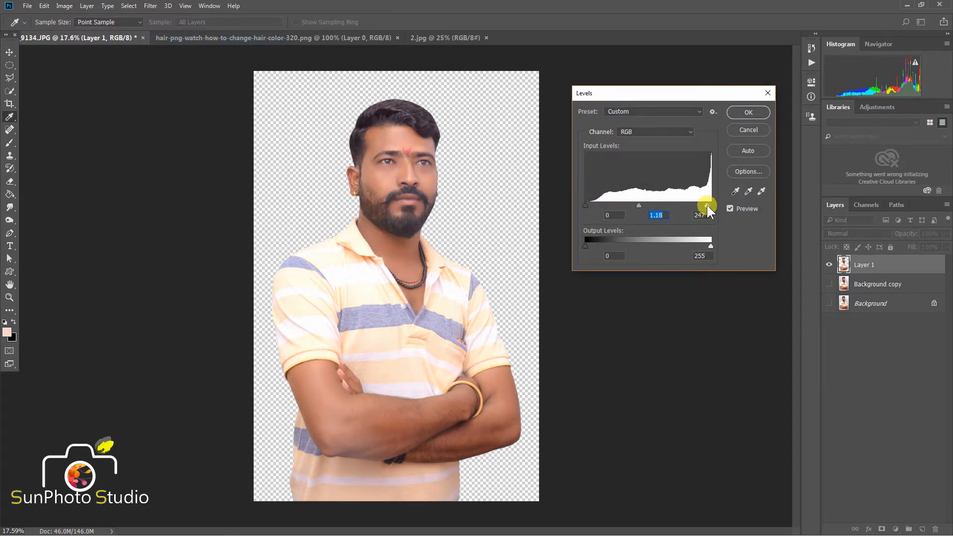
left_click(636, 205)
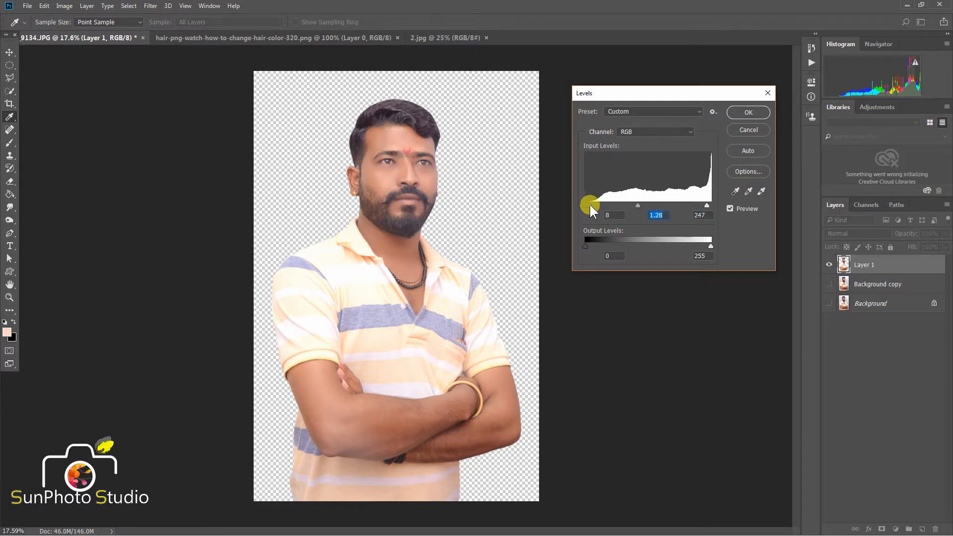
left_click_drag(590, 206, 592, 207)
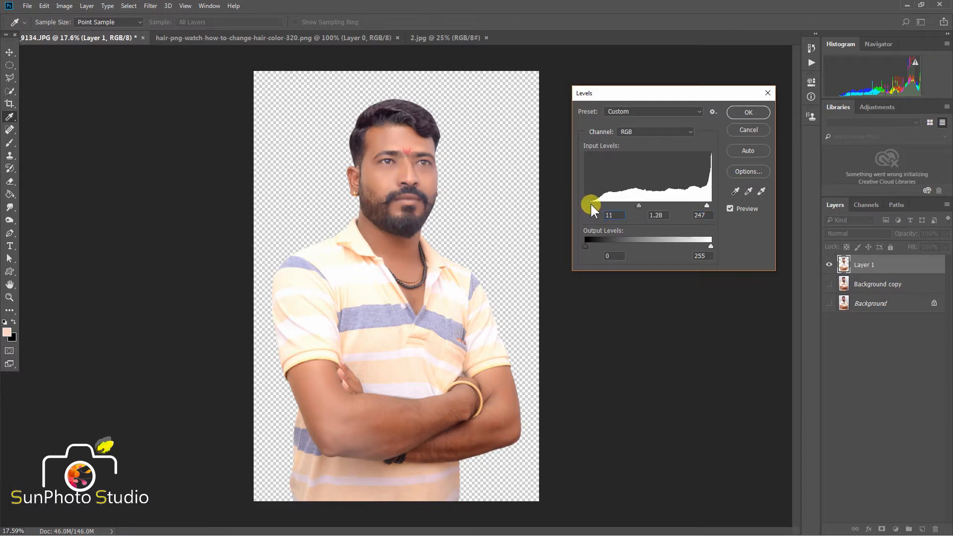
left_click(636, 206)
left_click(702, 205)
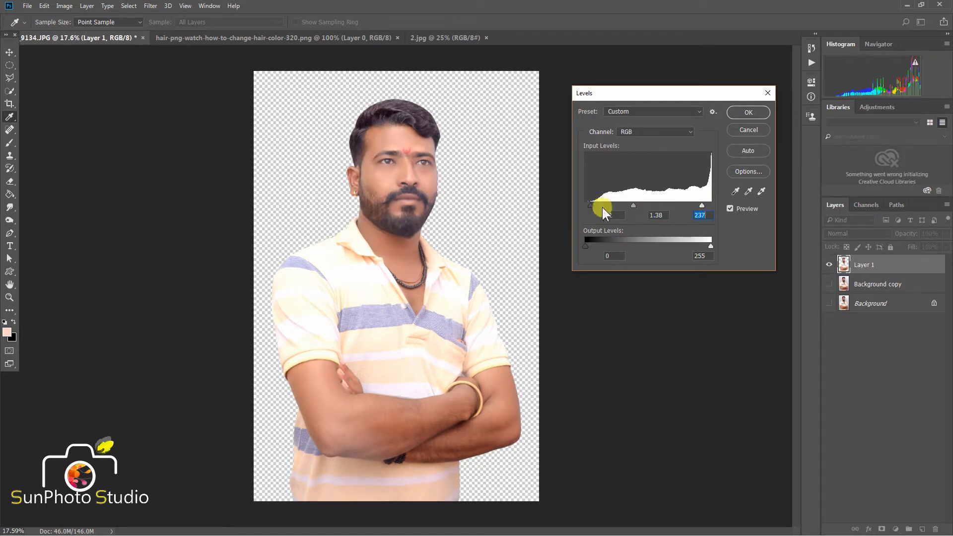
left_click_drag(592, 205, 598, 206)
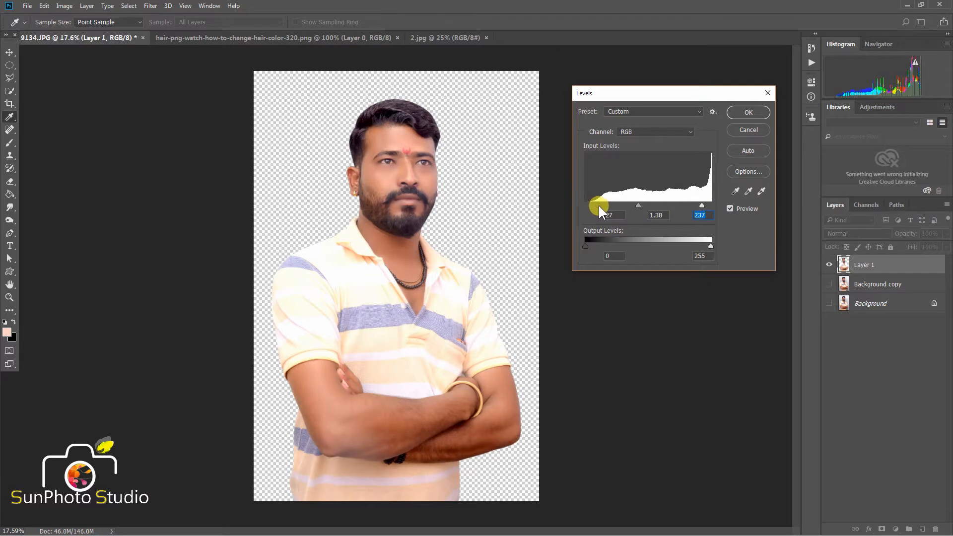
left_click_drag(598, 206, 597, 204)
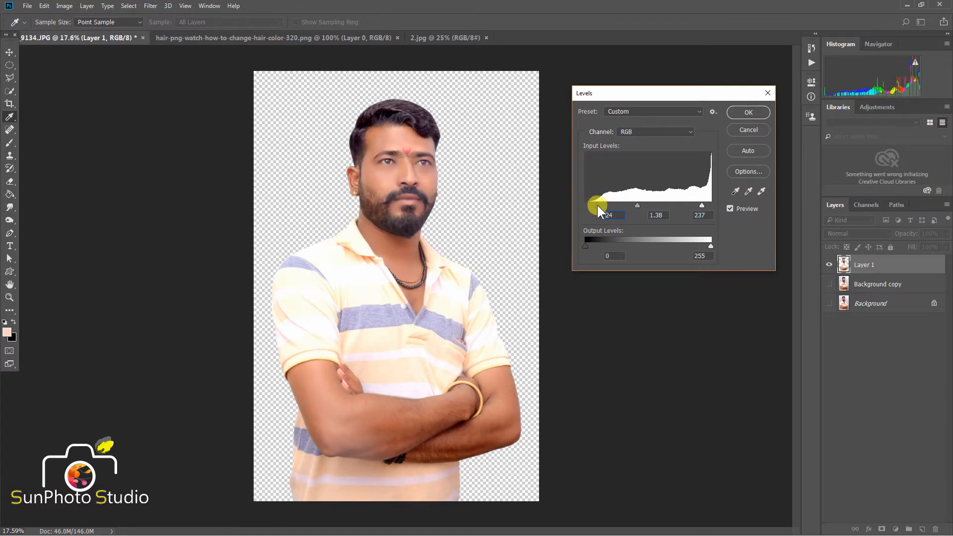
left_click(740, 114)
key("b")
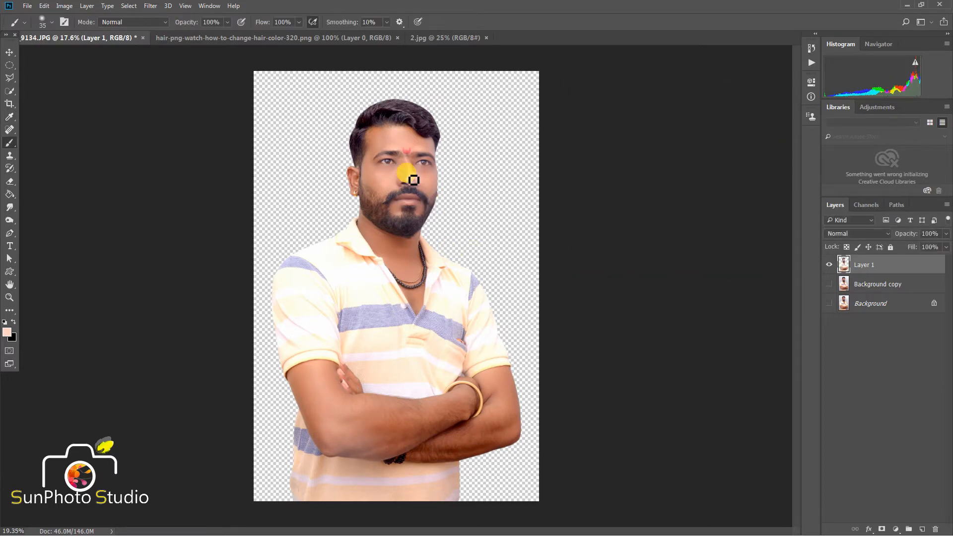
scroll(407, 149, "up", 5)
scroll(406, 125, "down", 5)
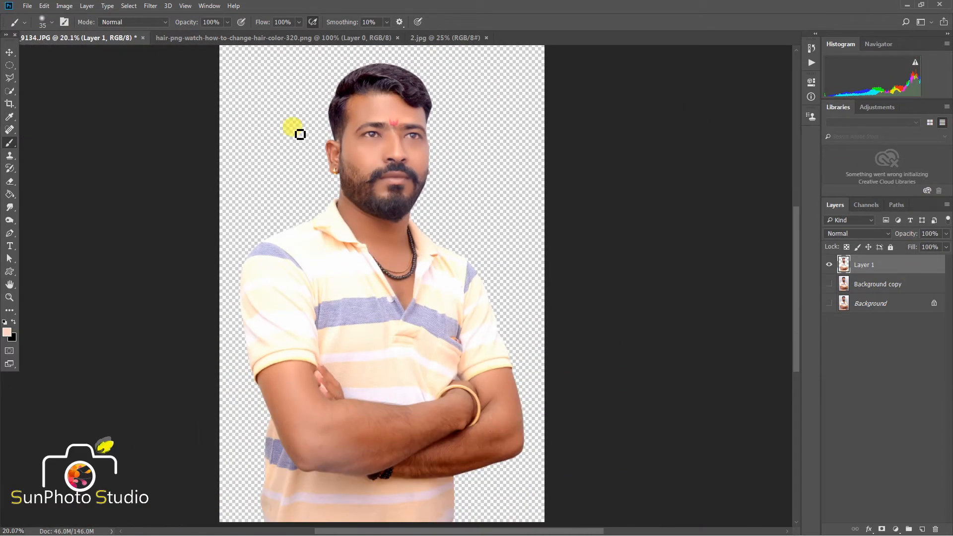
Step: Duplicate Layer 1 with the original hidden, and load the copy's transparency as a new selection
left_click_drag(902, 266, 922, 529)
left_click(829, 285)
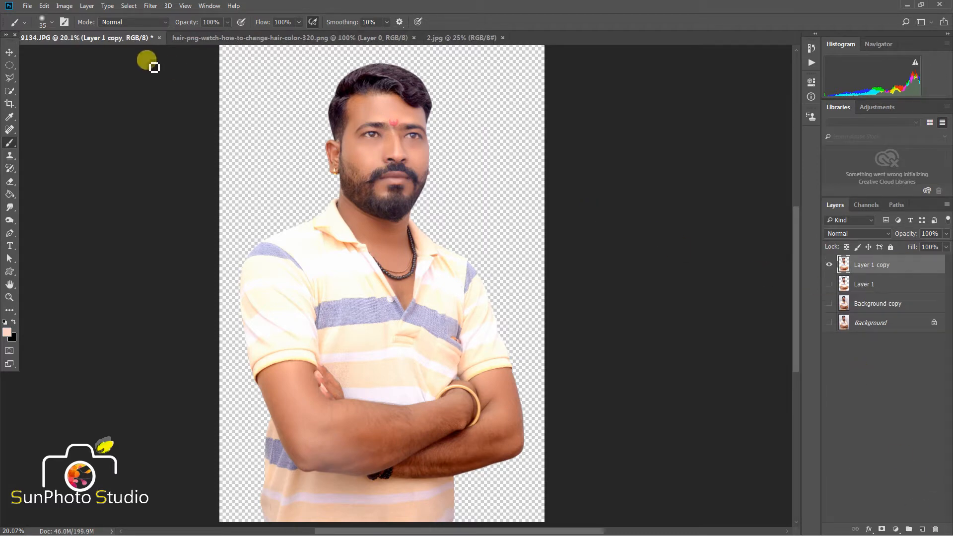
left_click(129, 6)
left_click(170, 200)
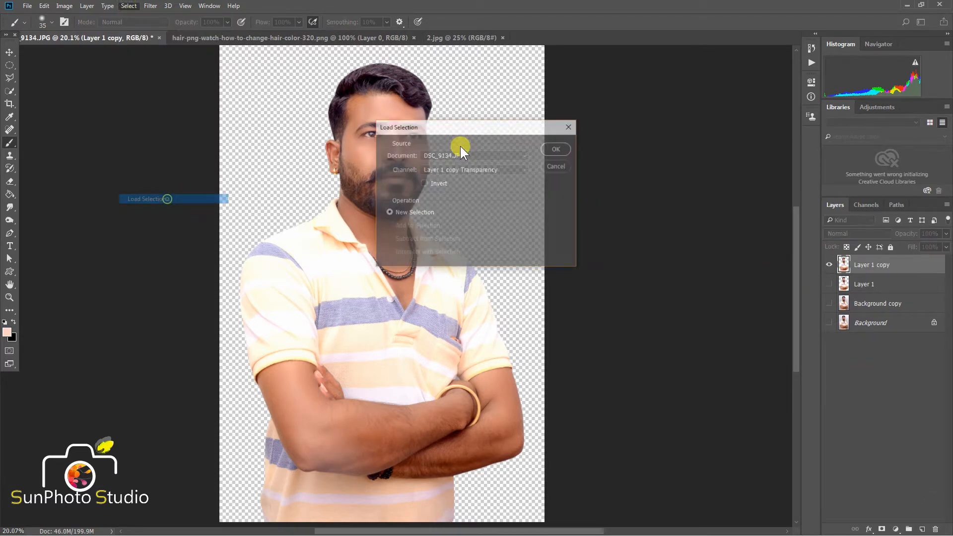
left_click(547, 148)
Step: Set the foreground colour to the light peach skin tone ffc5b5
left_click(8, 332)
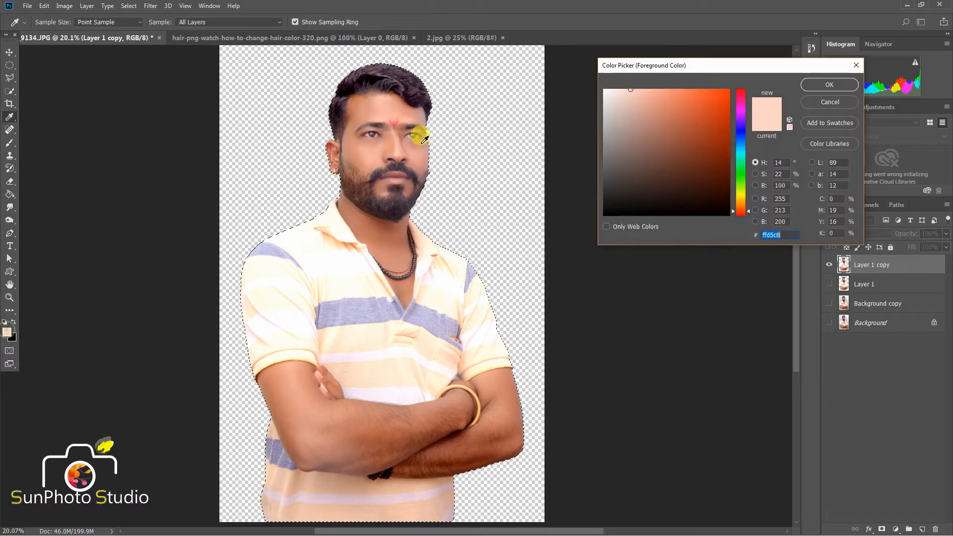
left_click(375, 101)
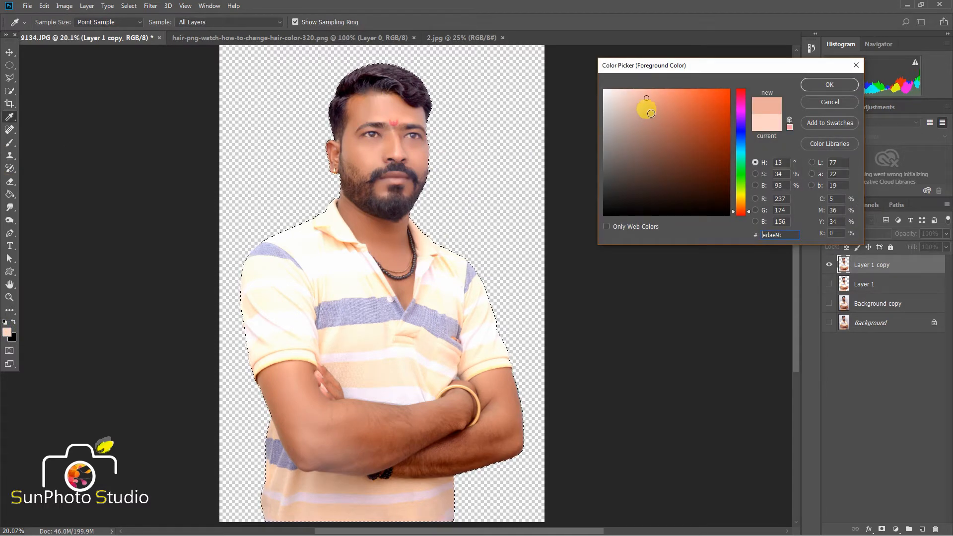
left_click(650, 88)
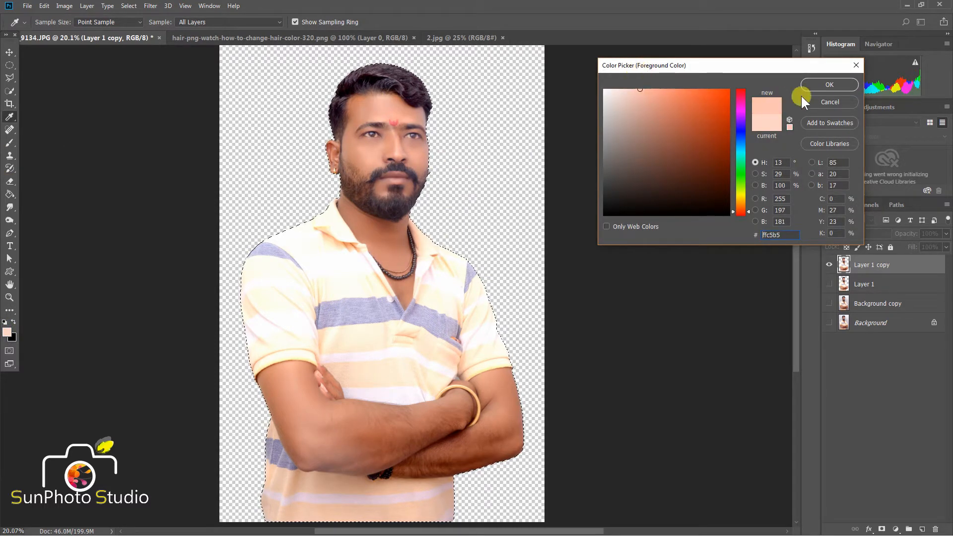
left_click(821, 88)
Step: Choose the Brush tool and set its opacity to 5%, keeping the peach foreground colour
scroll(437, 316, "down", 3)
scroll(380, 342, "up", 6)
scroll(319, 179, "down", 4)
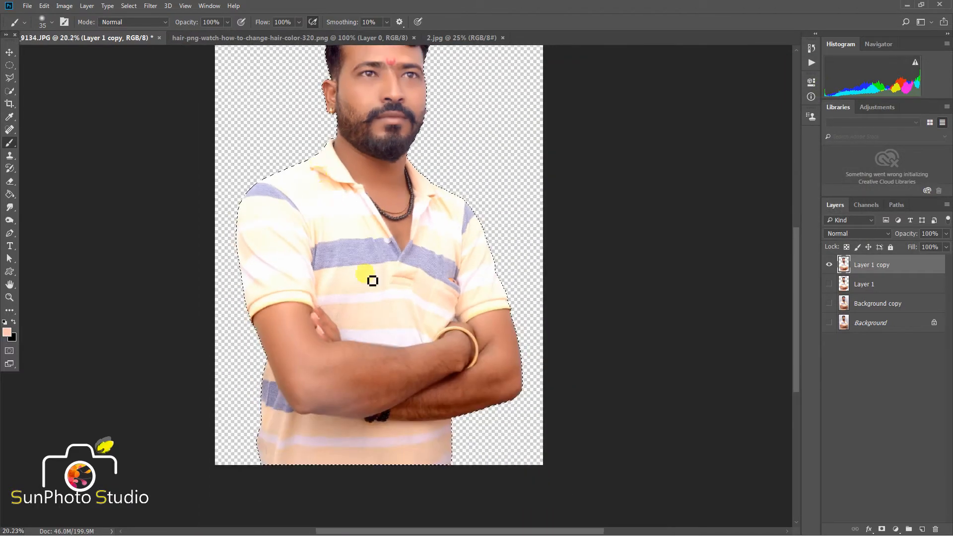
scroll(372, 281, "up", 6)
left_click_drag(799, 318, 800, 341)
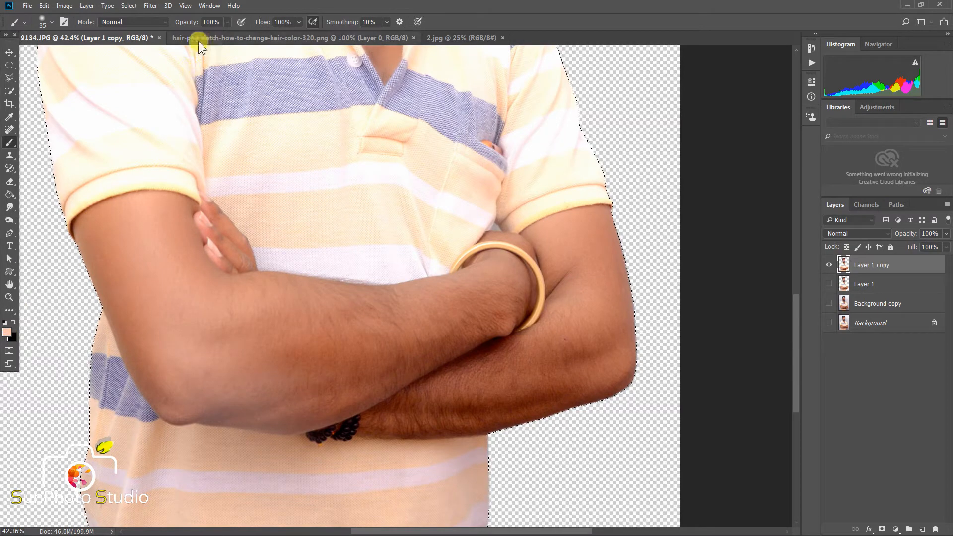
right_click(10, 143)
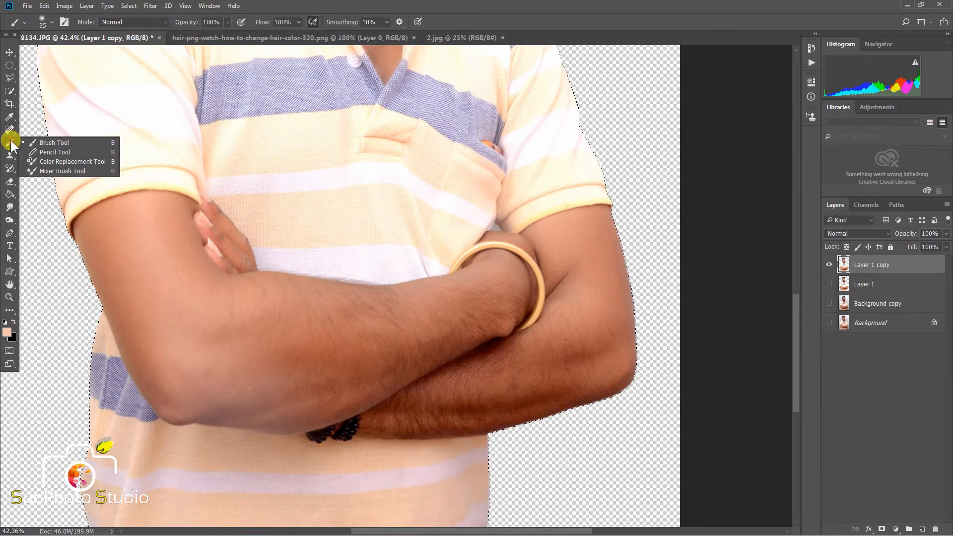
left_click(40, 143)
left_click(7, 332)
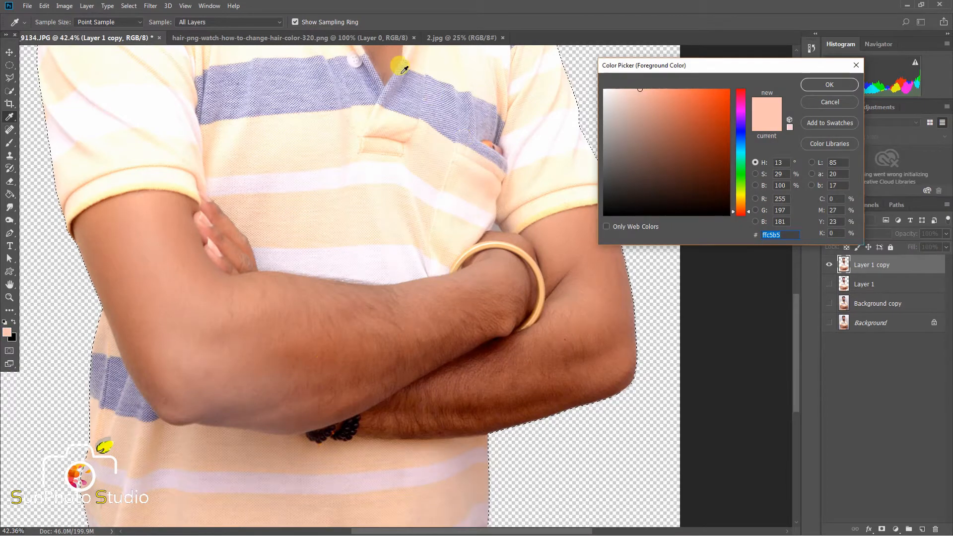
left_click(830, 85)
key("b")
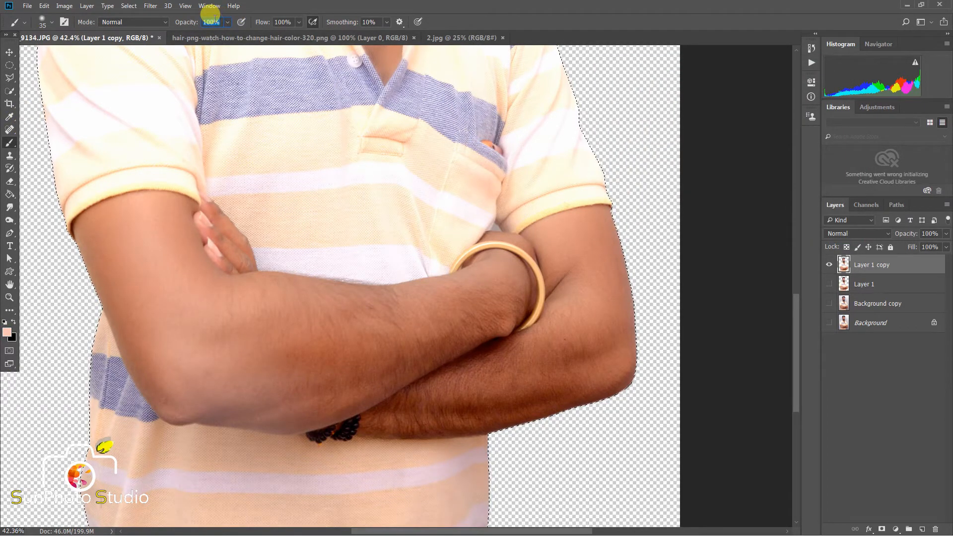
type("5")
key("ctrl+Return")
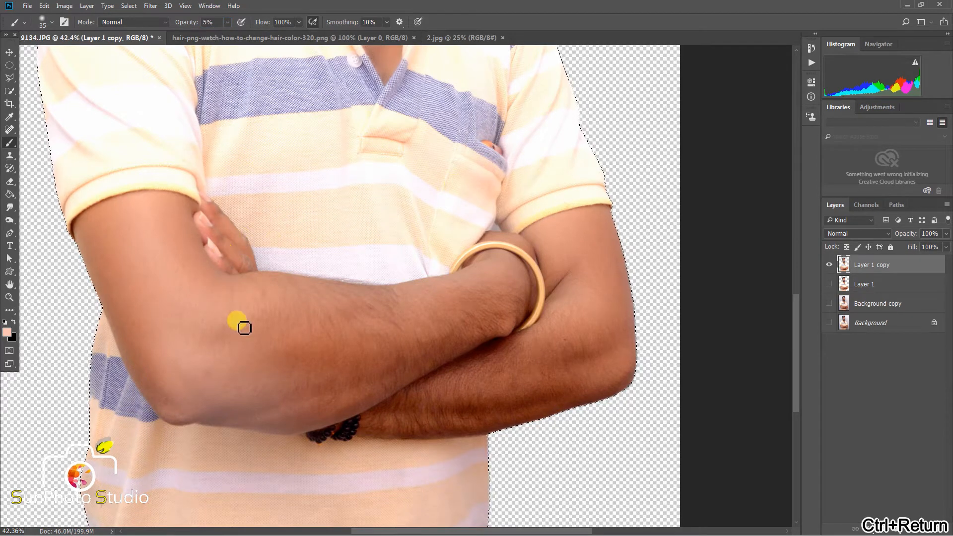
Step: Paint the peach tone over the crossed arms with the brush enlarged to 600 and reduced to 500, and deselect
key("]")
key("]")
key("]")
key("]")
key("]")
key("]")
key("]")
key("]")
key("]")
key("]")
key("]")
key("]")
key("]")
key("]")
key("]")
key("]")
key("]")
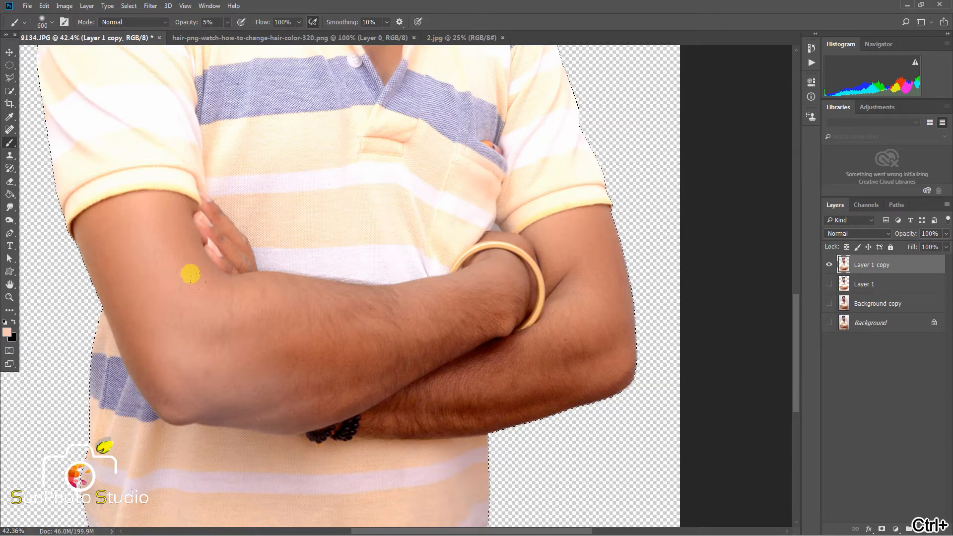
mouse_move(191, 274)
left_mouse_down()
mouse_move(268, 292)
mouse_move(421, 265)
mouse_move(430, 289)
mouse_move(263, 322)
mouse_move(482, 278)
mouse_move(517, 261)
mouse_move(321, 336)
mouse_move(223, 320)
mouse_move(411, 322)
mouse_move(528, 276)
mouse_move(452, 335)
mouse_move(292, 338)
mouse_move(244, 326)
mouse_move(504, 298)
mouse_move(556, 267)
mouse_move(436, 321)
mouse_move(700, 273)
mouse_move(419, 355)
mouse_move(429, 364)
mouse_move(264, 364)
mouse_move(271, 344)
mouse_move(279, 358)
mouse_move(339, 363)
mouse_move(535, 312)
mouse_move(385, 337)
mouse_move(457, 359)
mouse_move(642, 308)
mouse_move(342, 367)
mouse_move(548, 333)
mouse_move(363, 375)
mouse_move(435, 372)
mouse_move(621, 327)
mouse_move(404, 318)
mouse_move(308, 290)
mouse_move(211, 299)
mouse_move(220, 305)
mouse_move(134, 294)
left_mouse_up()
key("bracketleft")
scroll(398, 293, "down", 5)
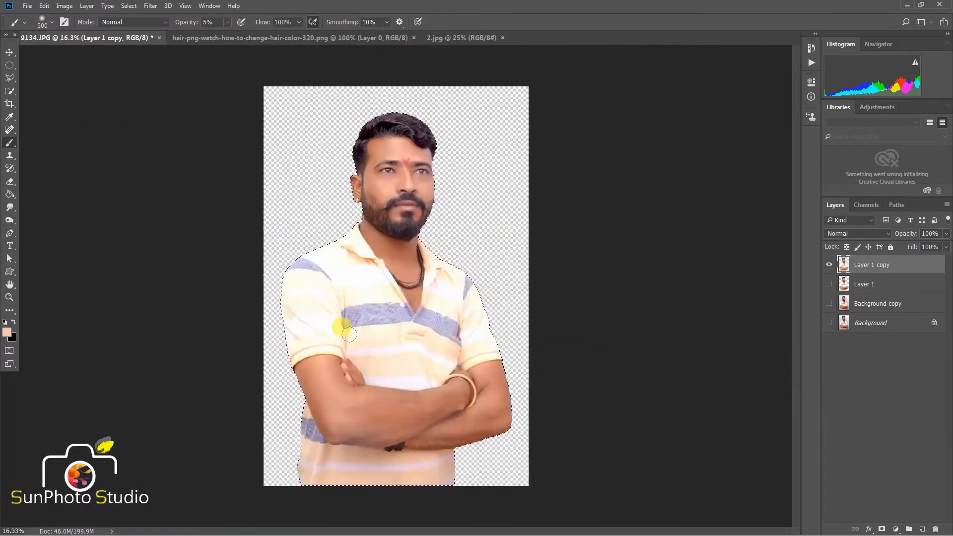
mouse_move(347, 333)
left_mouse_down()
mouse_move(361, 259)
mouse_move(262, 109)
left_mouse_up()
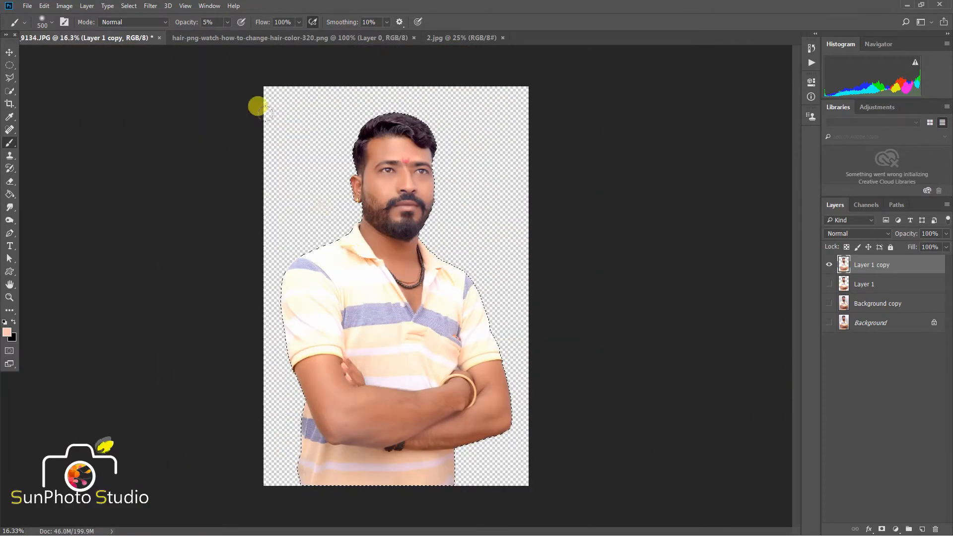
left_click(129, 6)
left_click(133, 26)
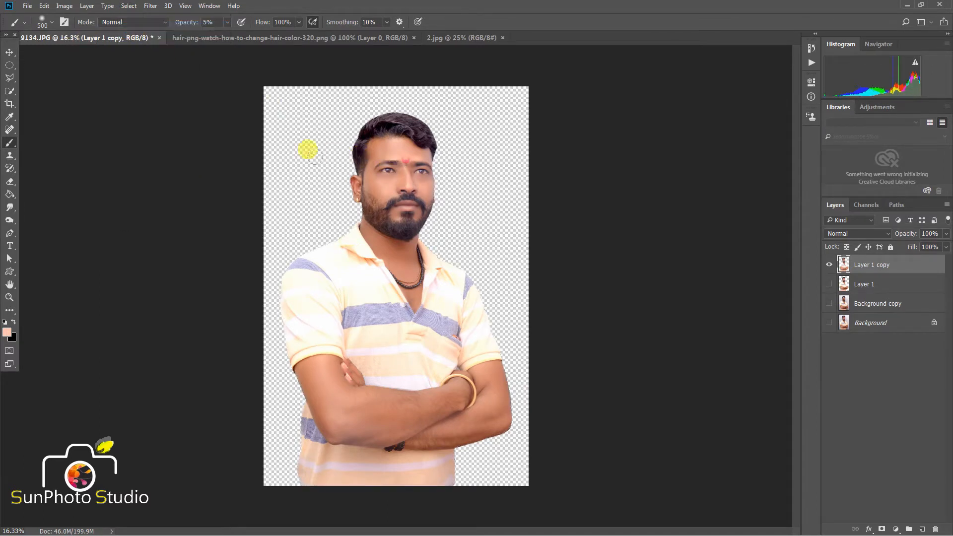
Step: Adjust Layer 1 copy with Brightness/Contrast, setting brightness to 12 and contrast to 8
left_click(65, 6)
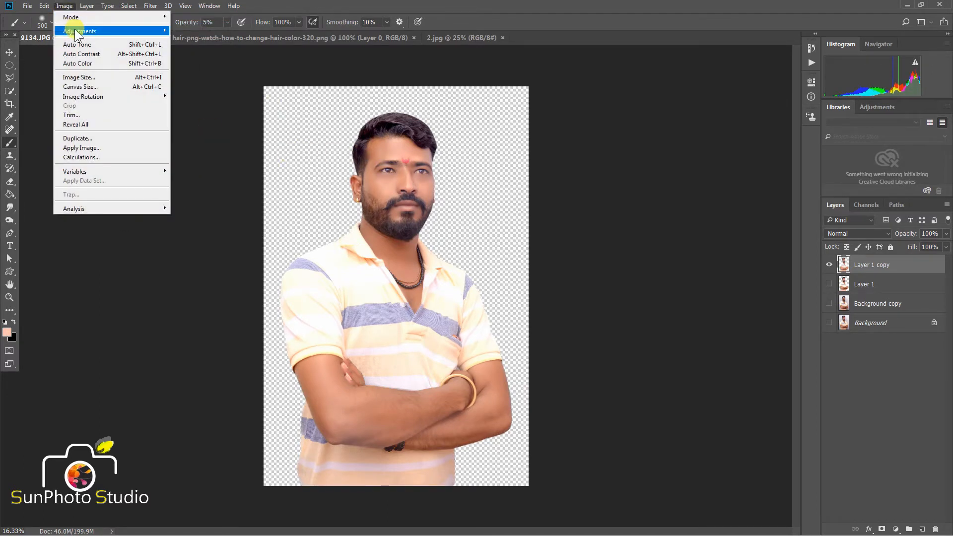
mouse_move(74, 29)
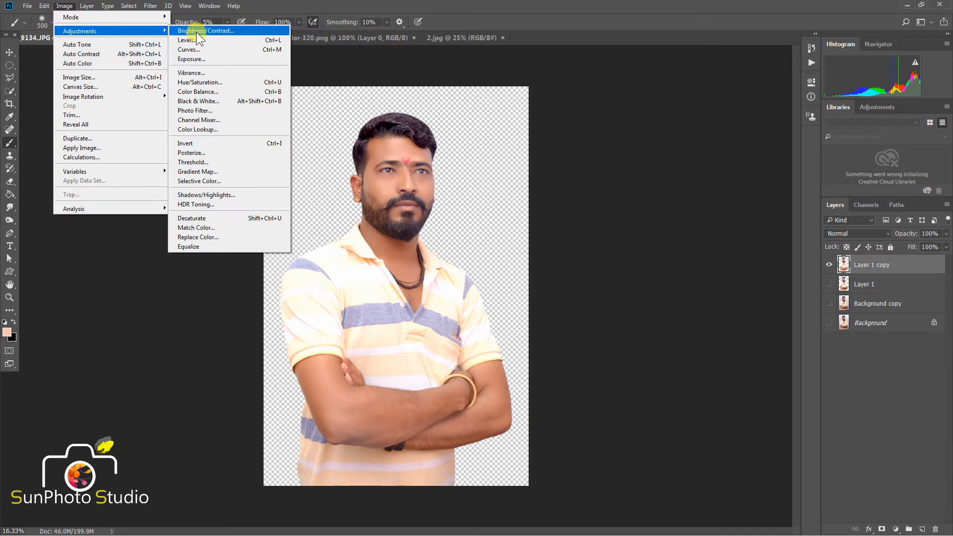
left_click(195, 31)
left_click_drag(740, 73, 749, 73)
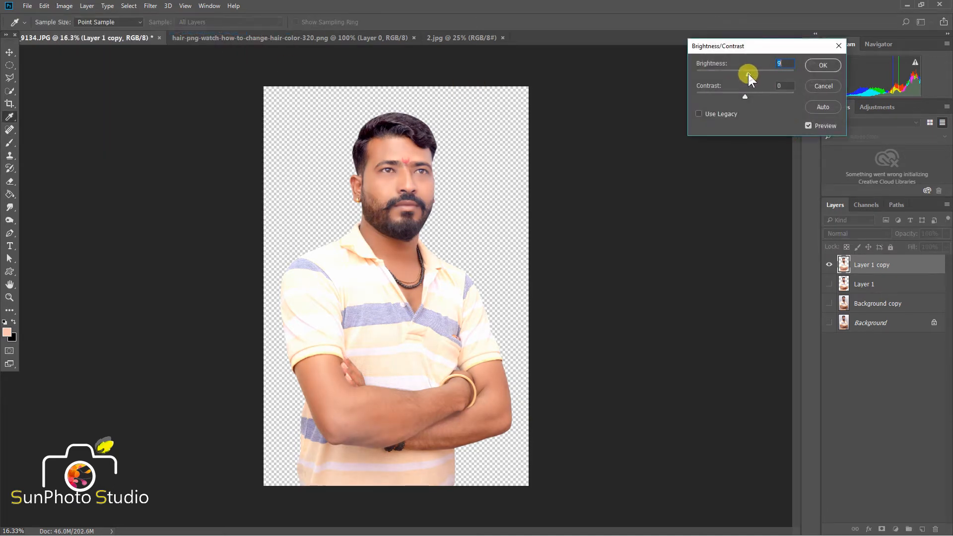
left_click(748, 93)
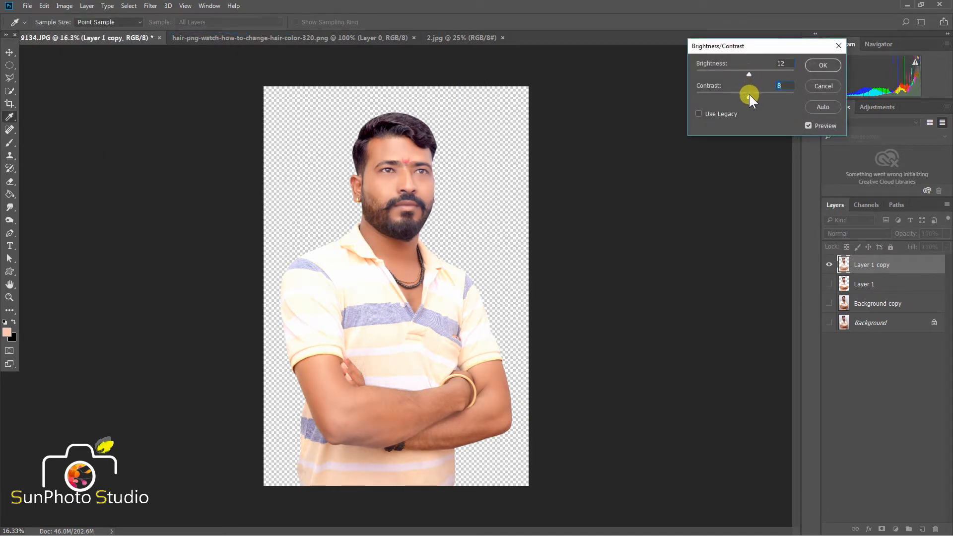
left_click(818, 64)
key("b")
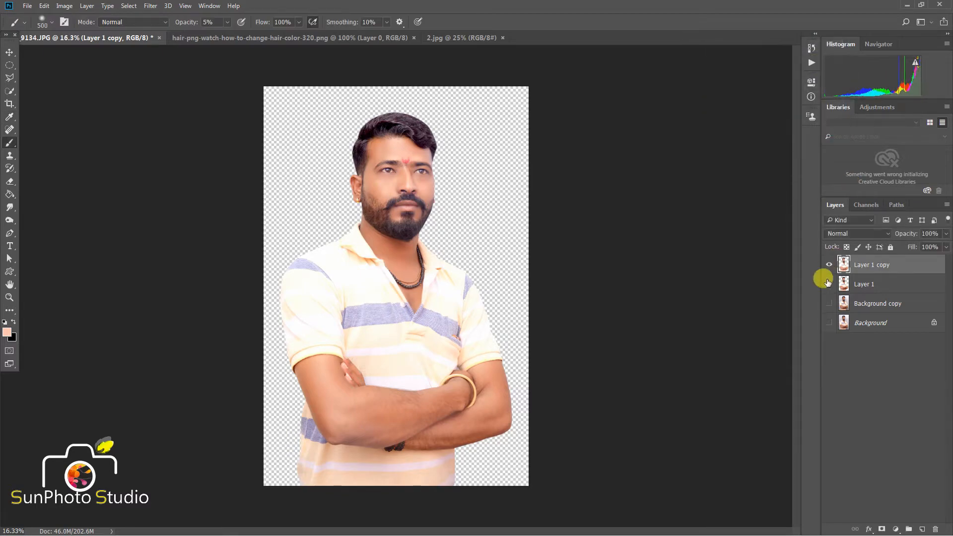
Step: Duplicate Layer 1 copy and hide the layer it was copied from
scroll(366, 90, "up", 6)
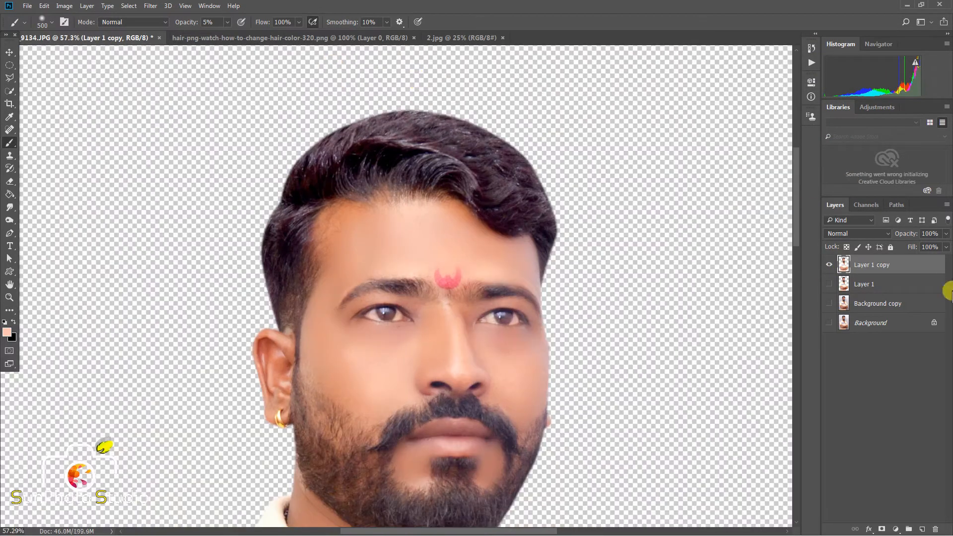
left_click_drag(901, 263, 922, 529)
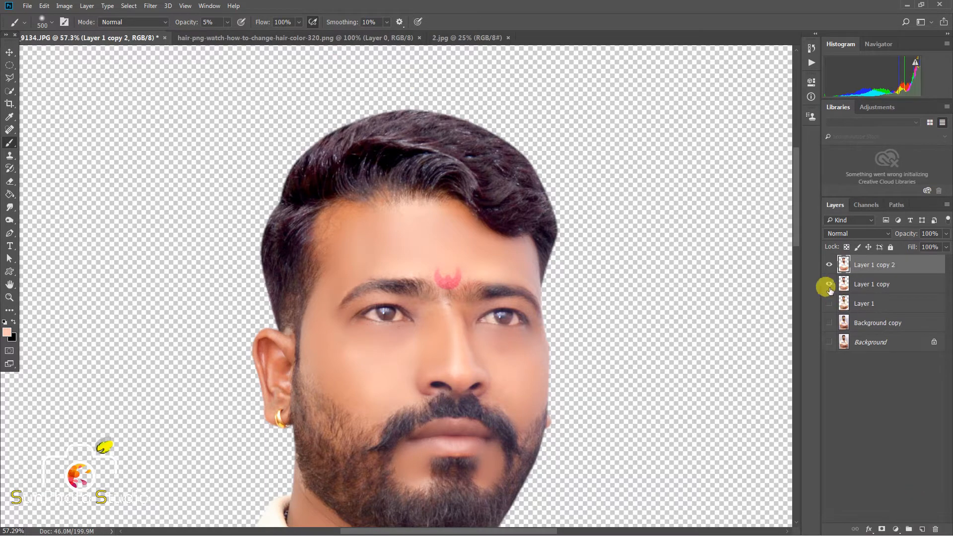
left_click(830, 284)
Step: Smudge the hair outward over the crown and down the far temple with the Smudge tool at size 90
left_click(10, 207)
scroll(342, 157, "up", 1)
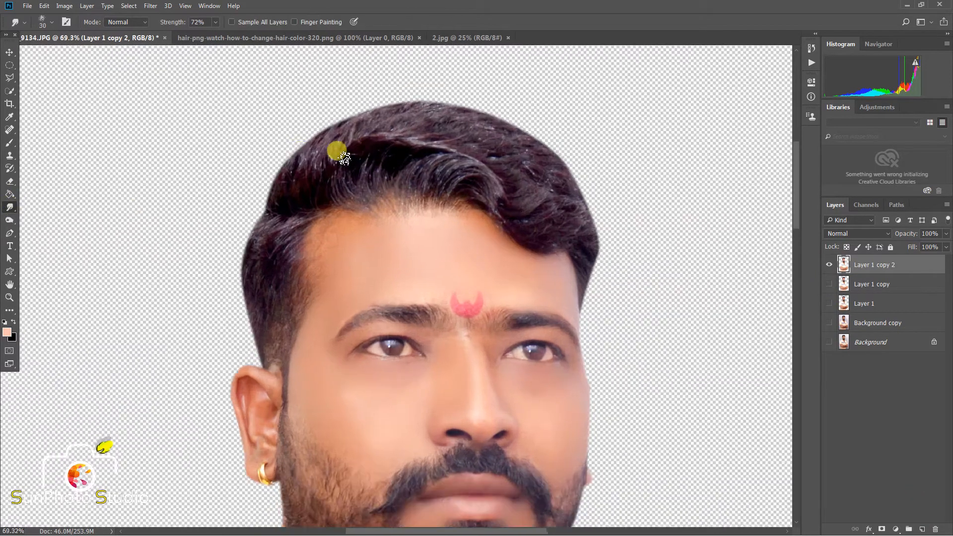
scroll(265, 182, "up", 1)
key("bracketright")
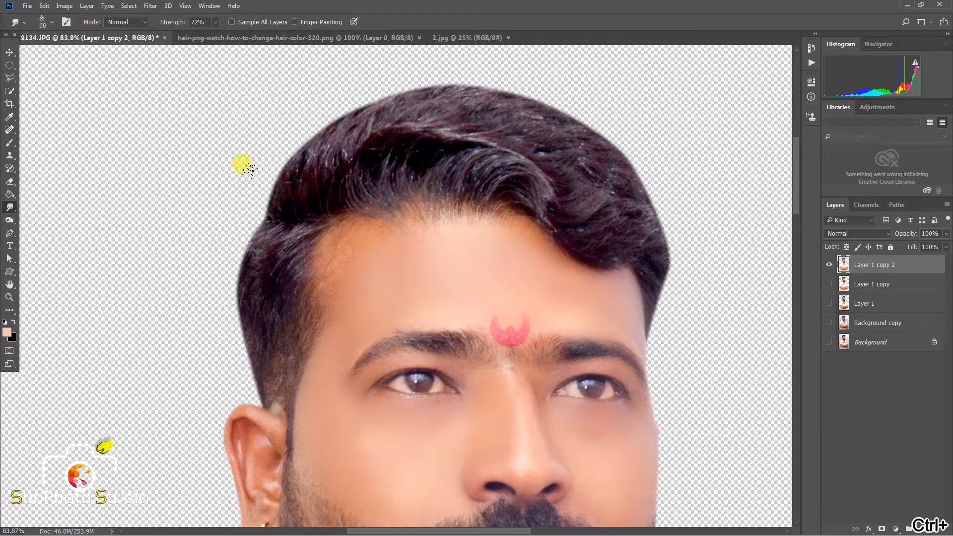
mouse_move(257, 187)
left_mouse_down()
mouse_move(326, 58)
mouse_move(337, 73)
mouse_move(324, 121)
mouse_move(438, 55)
mouse_move(477, 53)
mouse_move(494, 70)
mouse_move(466, 106)
mouse_move(575, 115)
mouse_move(633, 136)
mouse_move(614, 151)
mouse_move(534, 154)
mouse_move(676, 279)
mouse_move(634, 260)
mouse_move(679, 358)
left_mouse_up()
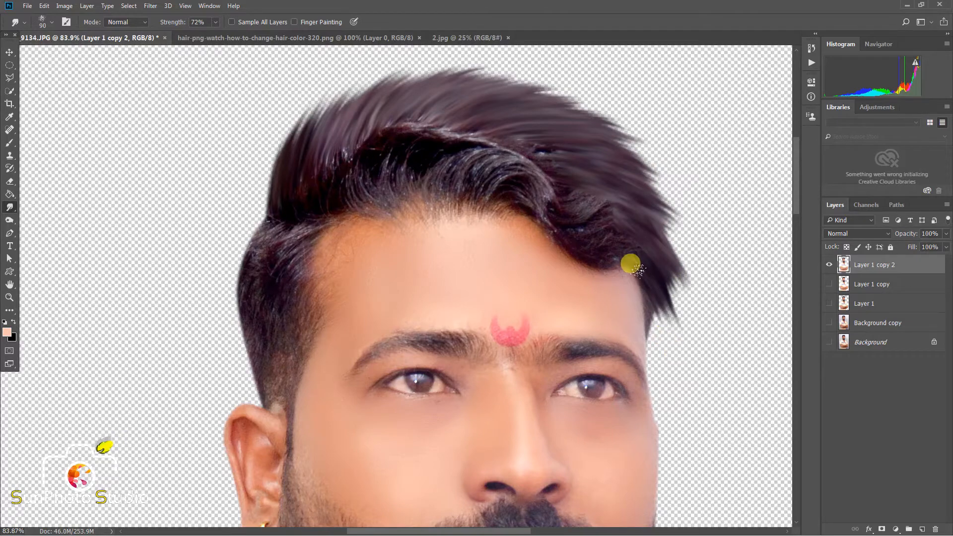
left_click_drag(630, 263, 670, 350)
Step: Smudge longer strands from the ear-side hairline up and across the top of the head
scroll(447, 209, "down", 3)
scroll(364, 100, "up", 2)
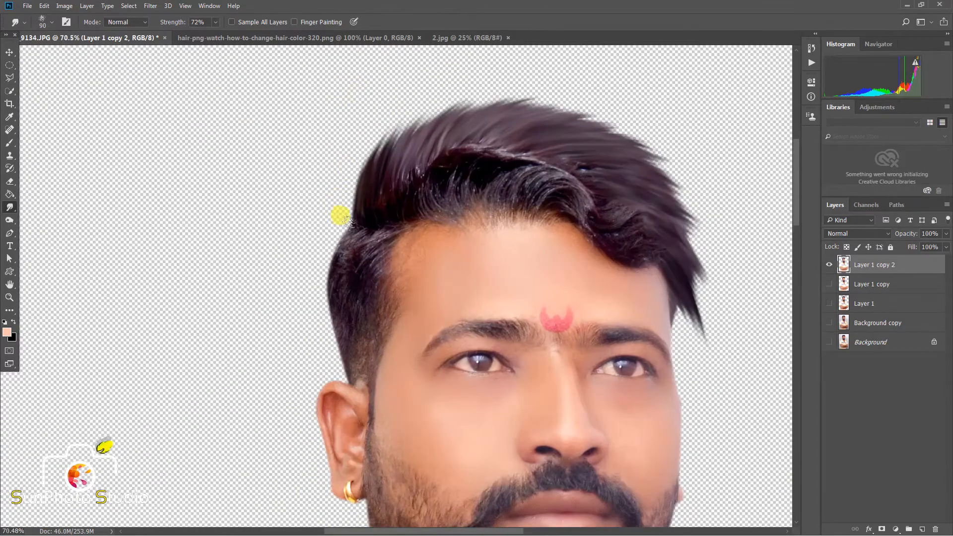
mouse_move(348, 219)
left_mouse_down()
mouse_move(329, 135)
mouse_move(354, 114)
mouse_move(356, 173)
mouse_move(444, 97)
mouse_move(544, 86)
left_mouse_up()
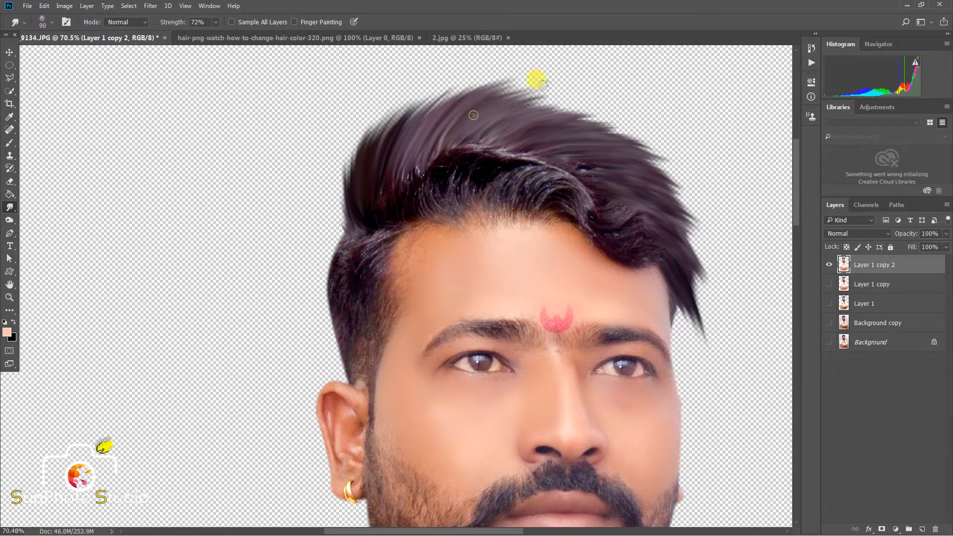
mouse_move(492, 108)
left_mouse_down()
mouse_move(558, 88)
mouse_move(516, 98)
mouse_move(598, 112)
left_mouse_up()
left_click_drag(536, 112, 595, 111)
scroll(424, 114, "down", 4)
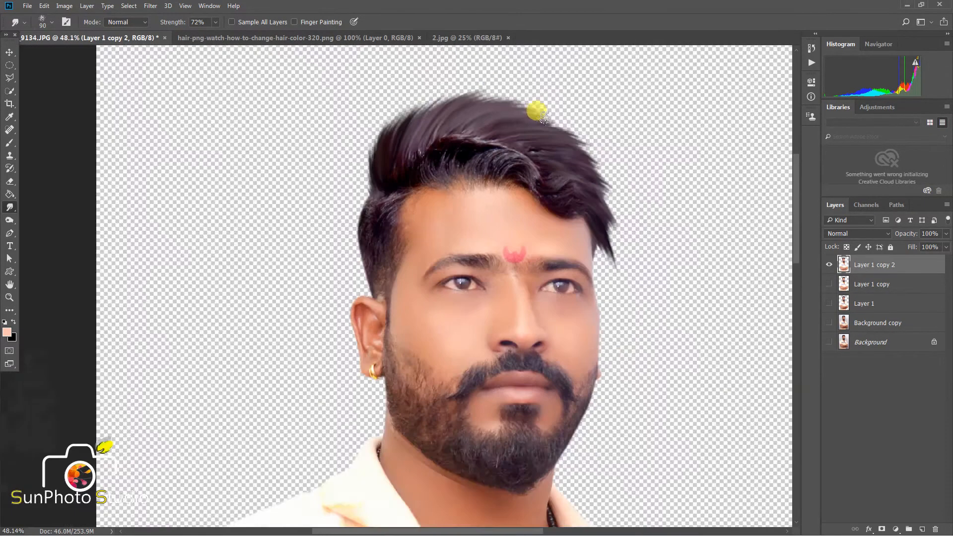
Step: Smudge the hair above the visible ear's side upward and outward to add volume
scroll(542, 113, "up", 4)
scroll(281, 216, "up", 2)
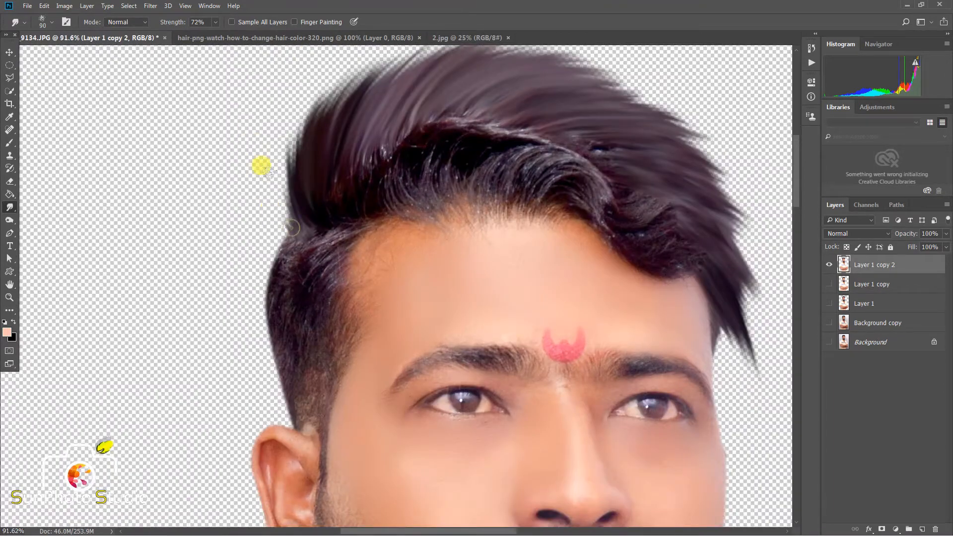
left_click_drag(270, 212, 254, 159)
mouse_move(293, 192)
left_mouse_down()
mouse_move(270, 102)
mouse_move(281, 61)
left_mouse_up()
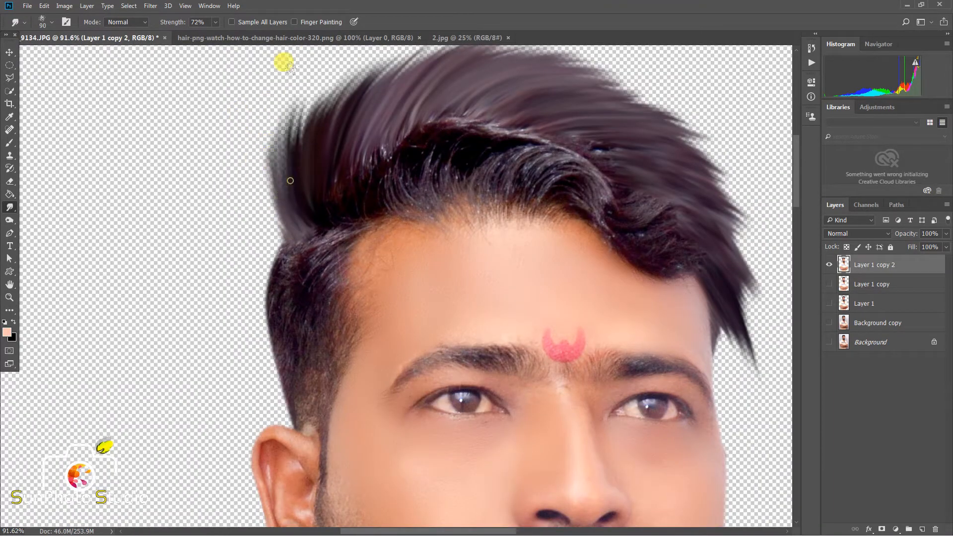
left_click_drag(338, 149, 305, 62)
left_click_drag(308, 132, 341, 46)
Step: Blend the ear-side volume into the crown by smudging its upper edge diagonally toward the top of the head
scroll(281, 109, "down", 4)
scroll(315, 94, "up", 3)
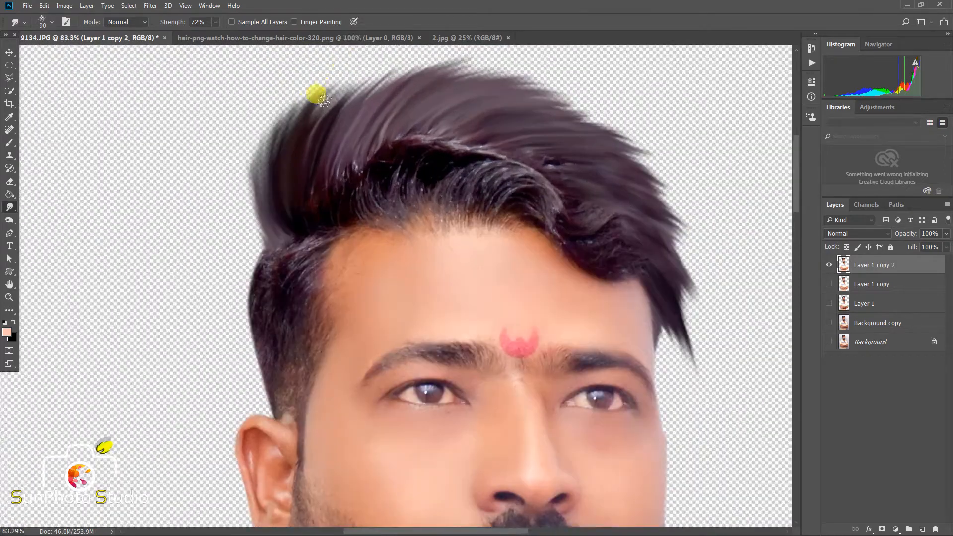
left_click_drag(321, 119, 346, 50)
left_click_drag(329, 95, 389, 39)
left_click_drag(338, 112, 373, 53)
left_click_drag(343, 88, 428, 38)
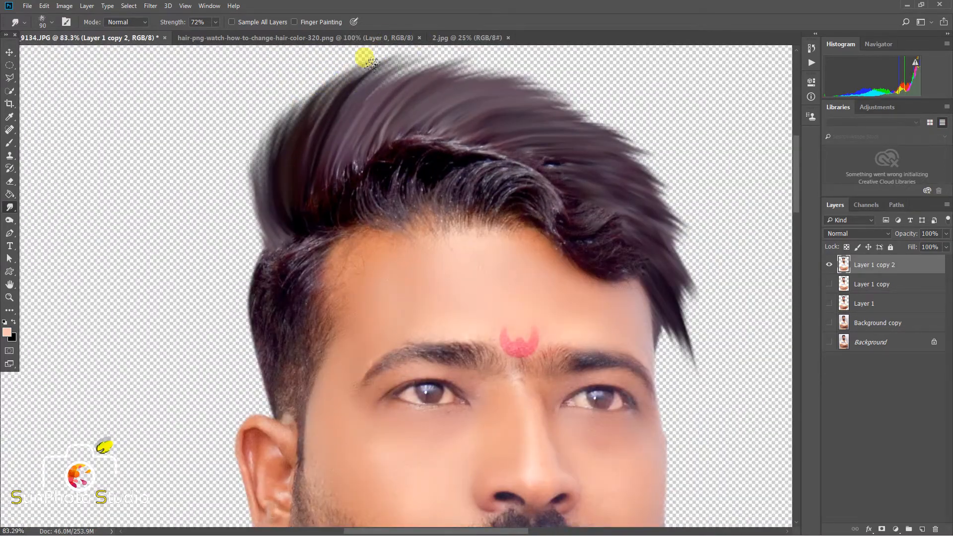
Step: Smudge the strands along the crown toward the far side of the head to even out the hair outline
scroll(364, 75, "down", 3)
scroll(454, 73, "up", 3)
mouse_move(395, 88)
left_mouse_down()
mouse_move(431, 68)
mouse_move(460, 103)
mouse_move(525, 106)
mouse_move(557, 129)
left_mouse_up()
scroll(500, 131, "down", 4)
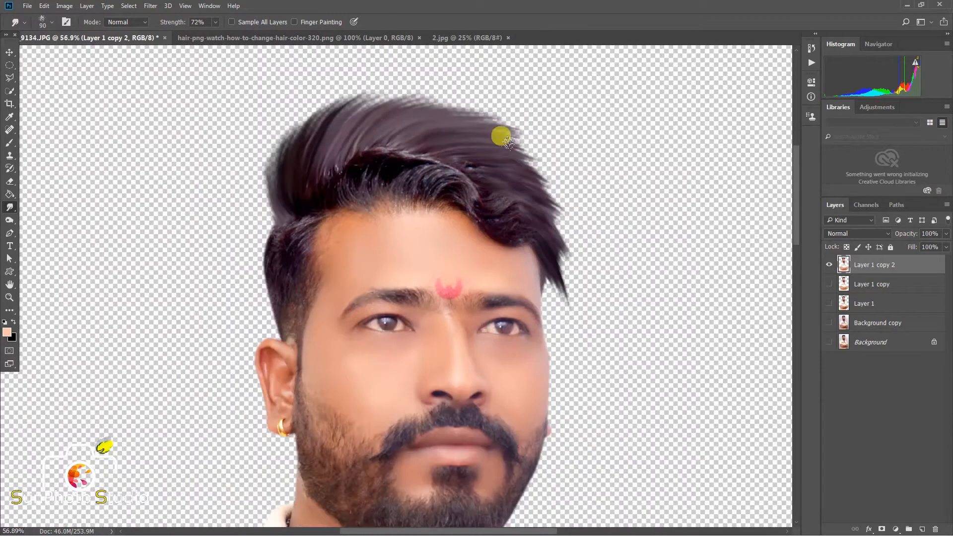
scroll(500, 136, "up", 3)
mouse_move(288, 97)
left_mouse_down()
mouse_move(368, 67)
mouse_move(399, 77)
mouse_move(382, 79)
mouse_move(484, 79)
mouse_move(518, 134)
left_mouse_up()
mouse_move(423, 90)
left_mouse_down()
mouse_move(477, 88)
mouse_move(381, 94)
mouse_move(536, 148)
mouse_move(440, 124)
mouse_move(445, 115)
mouse_move(489, 128)
mouse_move(497, 134)
mouse_move(465, 135)
mouse_move(540, 165)
mouse_move(454, 143)
mouse_move(501, 177)
mouse_move(453, 135)
mouse_move(524, 180)
mouse_move(472, 166)
mouse_move(527, 222)
mouse_move(495, 218)
mouse_move(527, 247)
left_mouse_up()
scroll(536, 151, "up", 1)
scroll(462, 151, "down", 1)
scroll(426, 160, "down", 10)
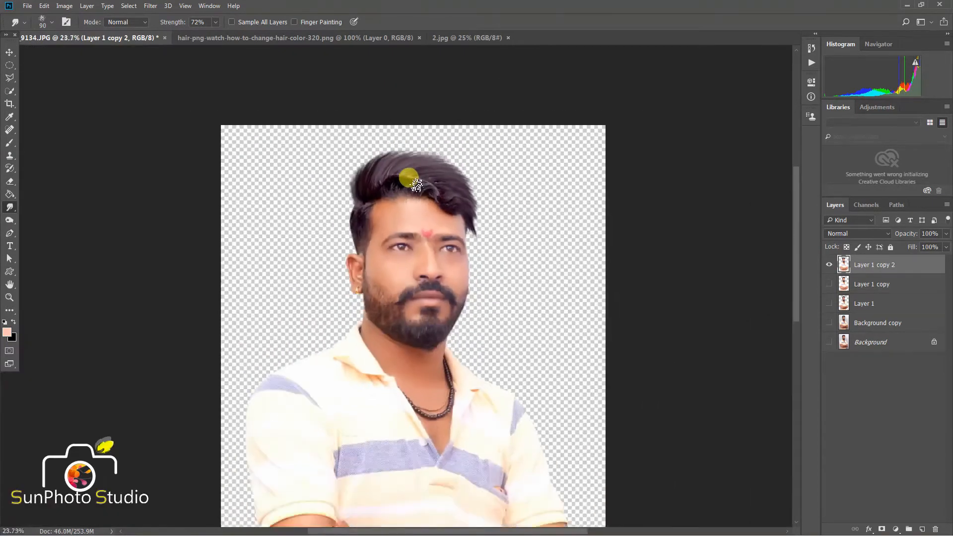
scroll(409, 174, "up", 5)
scroll(378, 159, "down", 4)
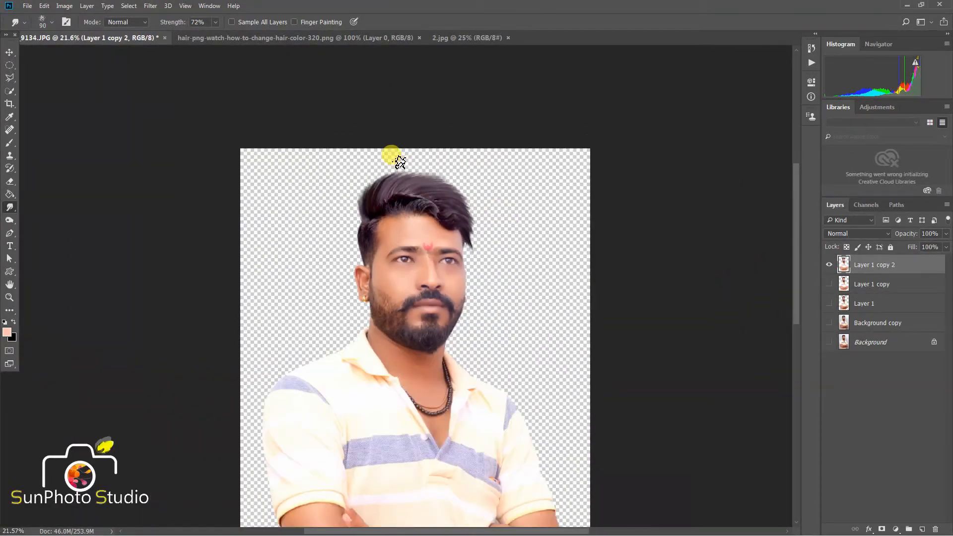
Step: Load the transparency of Layer 1 copy 2 as a new selection around the man
scroll(396, 157, "down", 2)
scroll(380, 107, "up", 1)
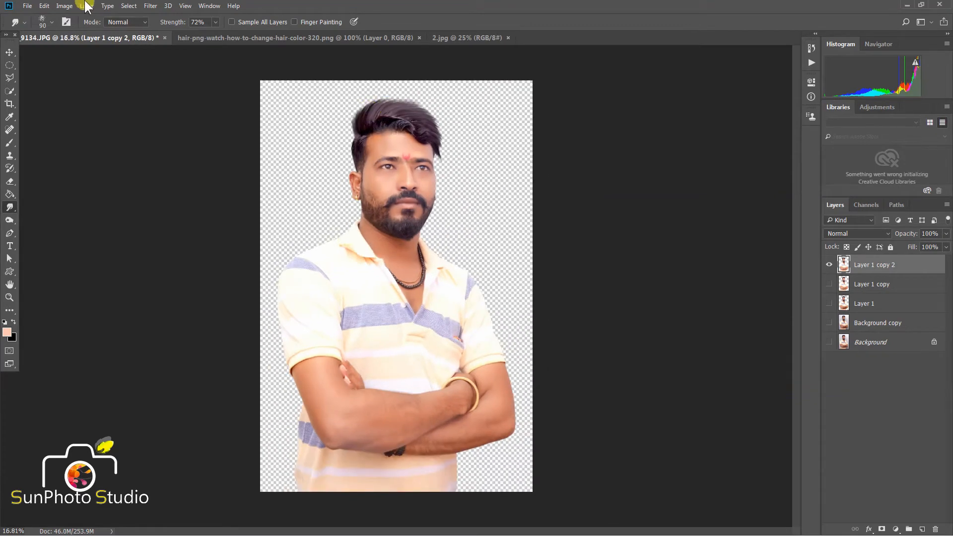
left_click(129, 5)
left_click(155, 200)
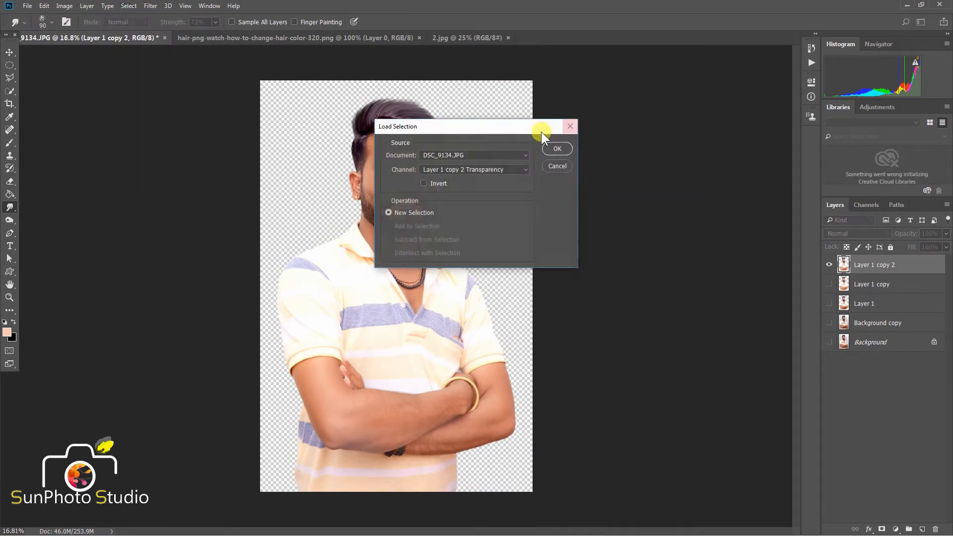
left_click(564, 148)
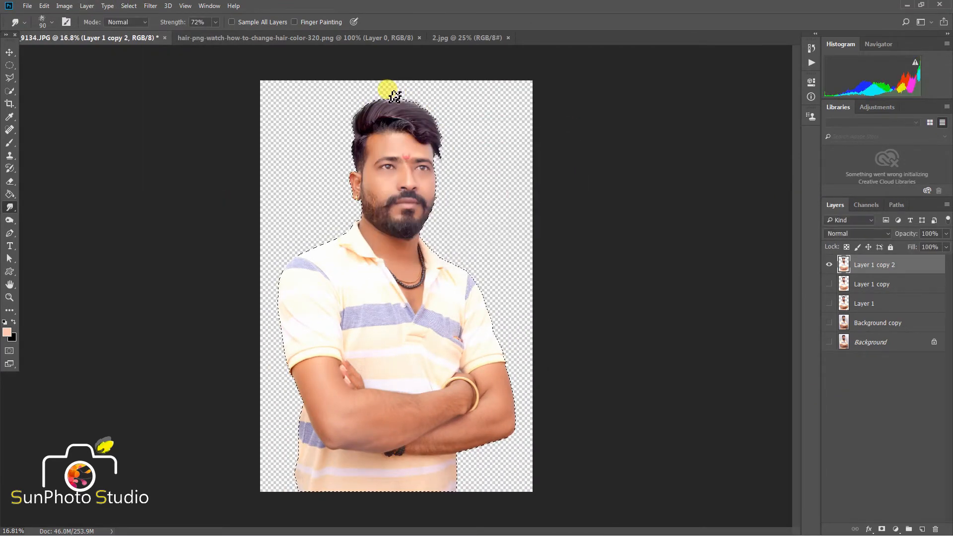
Step: Darken the top hair within the selection using a 500 px brush in near-black #100f0f at 5% opacity
scroll(397, 92, "up", 5)
left_click(9, 143)
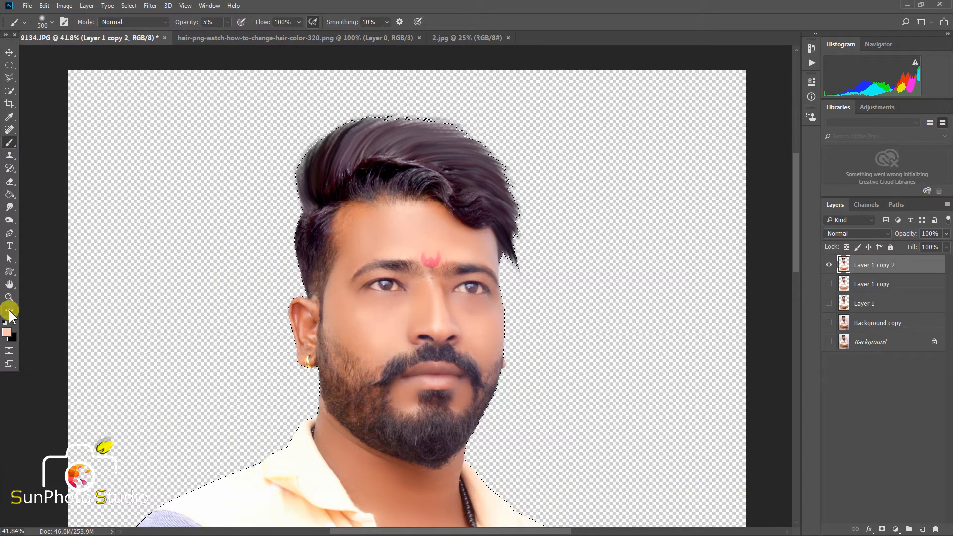
left_click(7, 332)
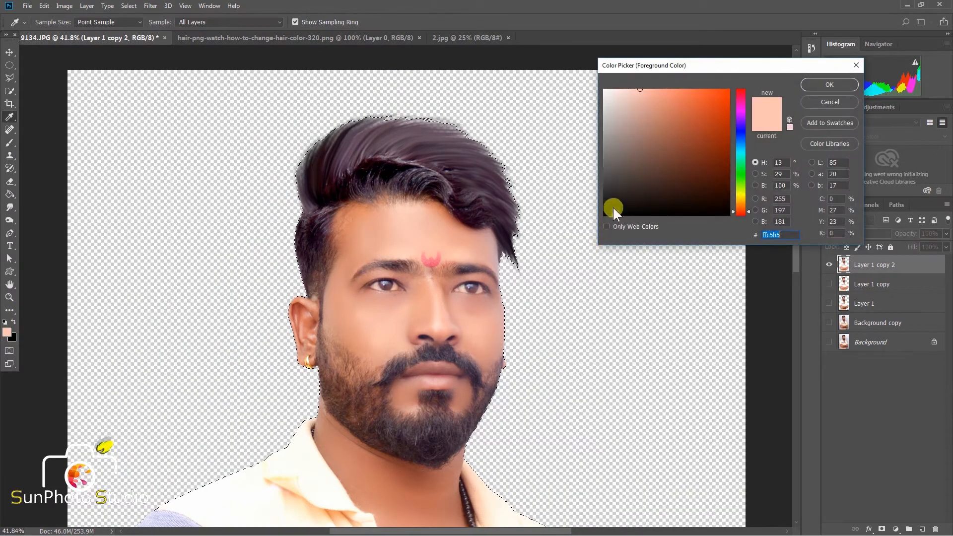
left_click(613, 207)
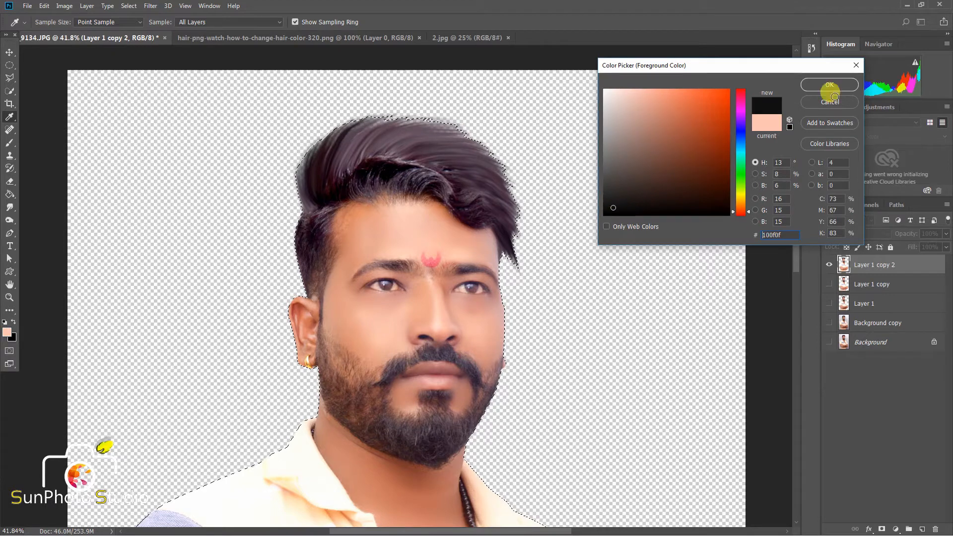
left_click(829, 79)
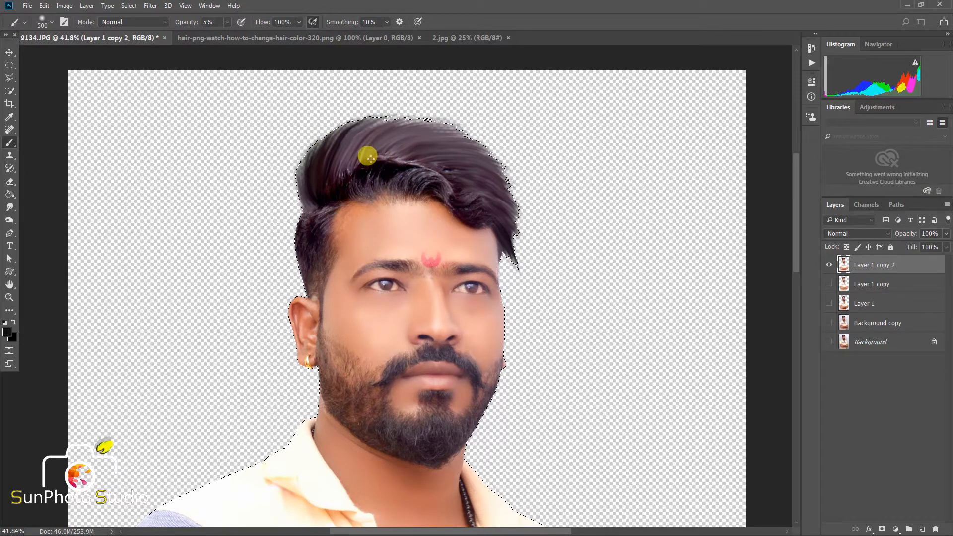
key("ctrl+Caps_Lock")
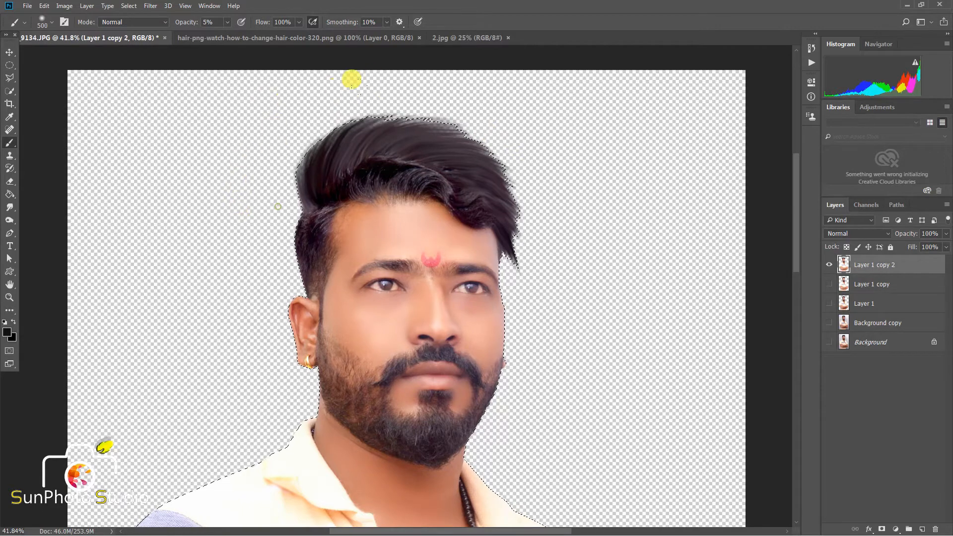
Step: Reduce the brush to 125 px, darken the hair edges and beard, and clear the selection
key("[")
key("[")
key("[")
key("[")
key("[")
key("[")
key("[")
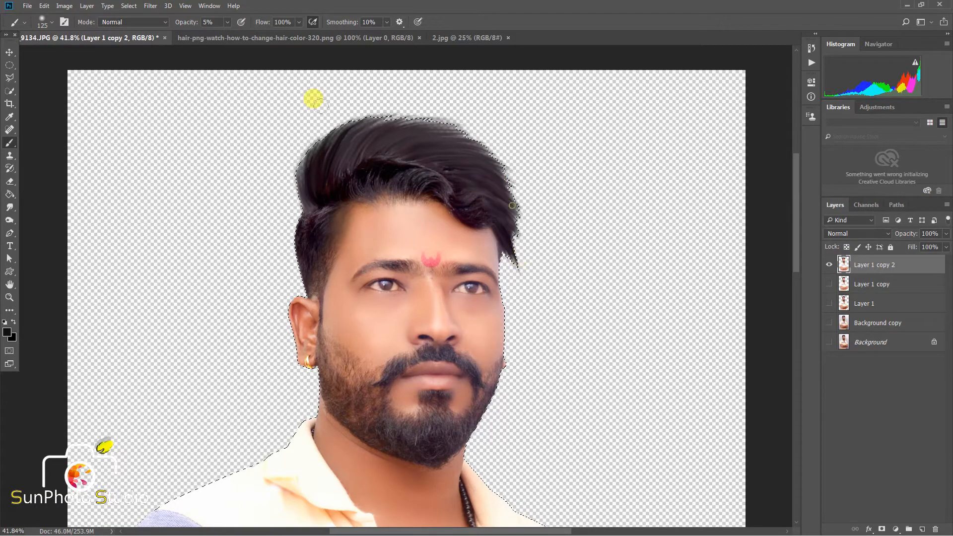
scroll(318, 75, "down", 3)
scroll(328, 228, "up", 3)
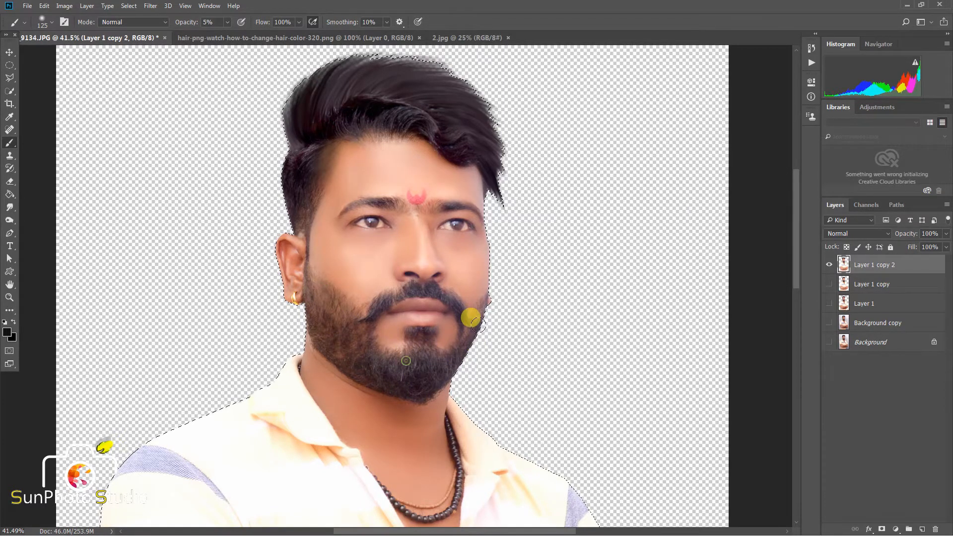
key("ctrl+0")
left_click(129, 5)
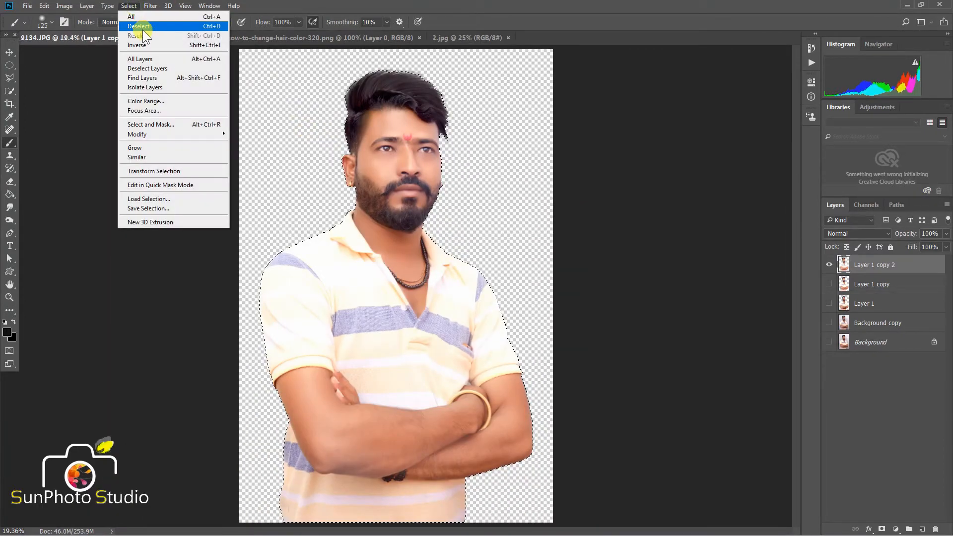
left_click(143, 27)
Step: Apply a Selective Color adjustment that sets Black to +23% in the Blacks range
left_click(64, 5)
mouse_move(103, 31)
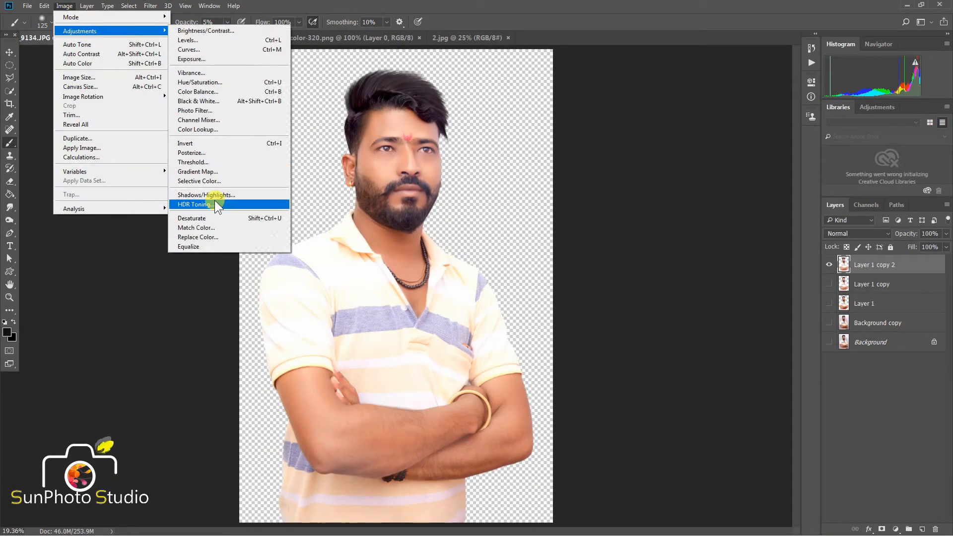
left_click(249, 182)
left_click(715, 94)
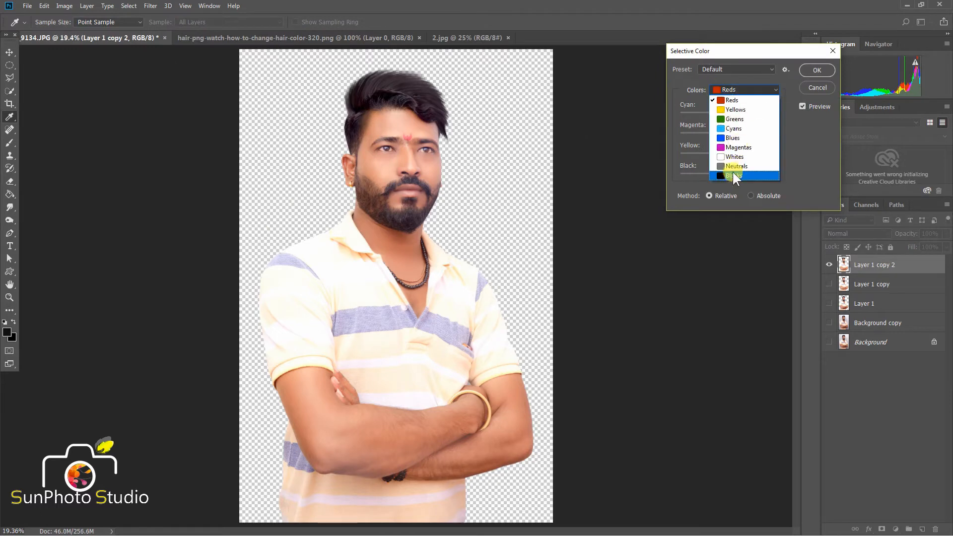
left_click(733, 171)
left_click_drag(734, 175, 734, 172)
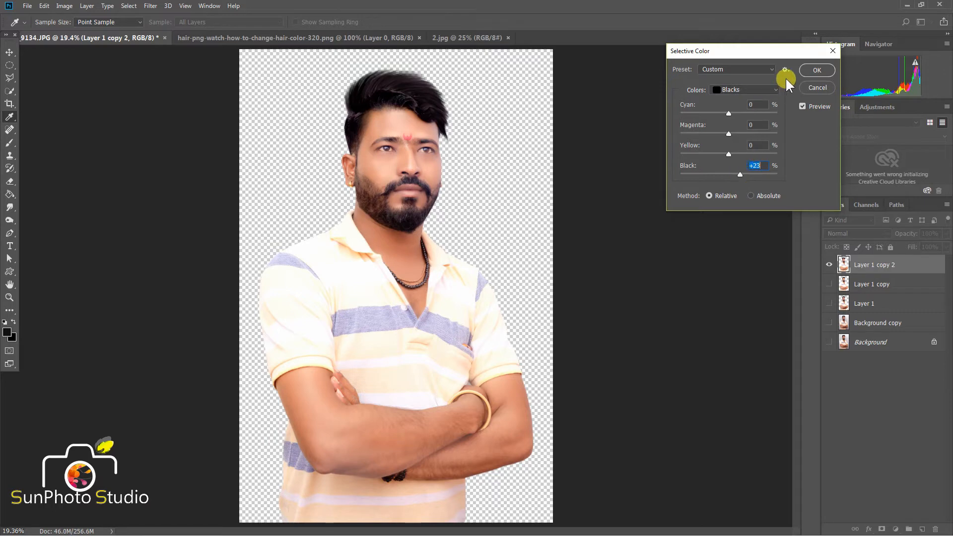
left_click(826, 70)
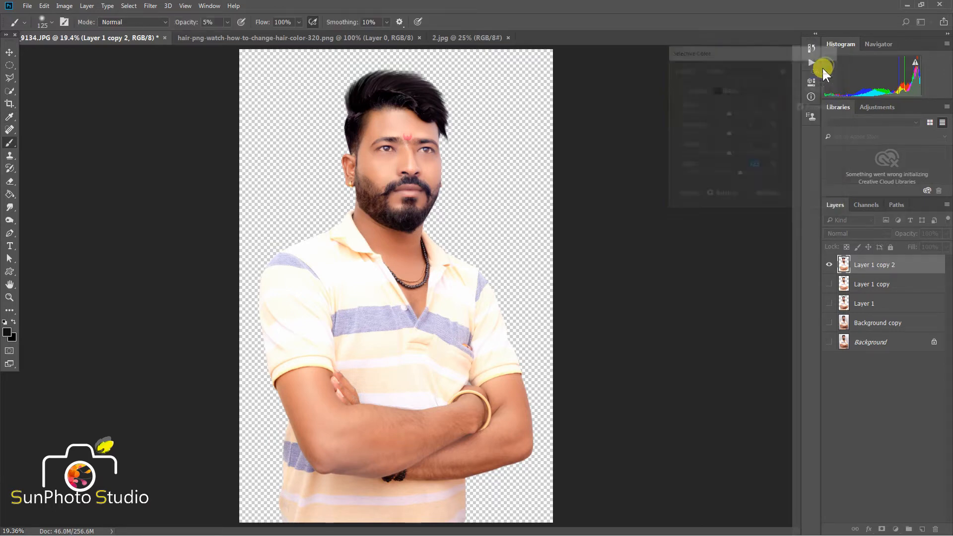
Step: Start Color Efex Pro 4 on the layer and use Dark Contrasts with Saturation at 50% and a raised Contrast
left_click(149, 6)
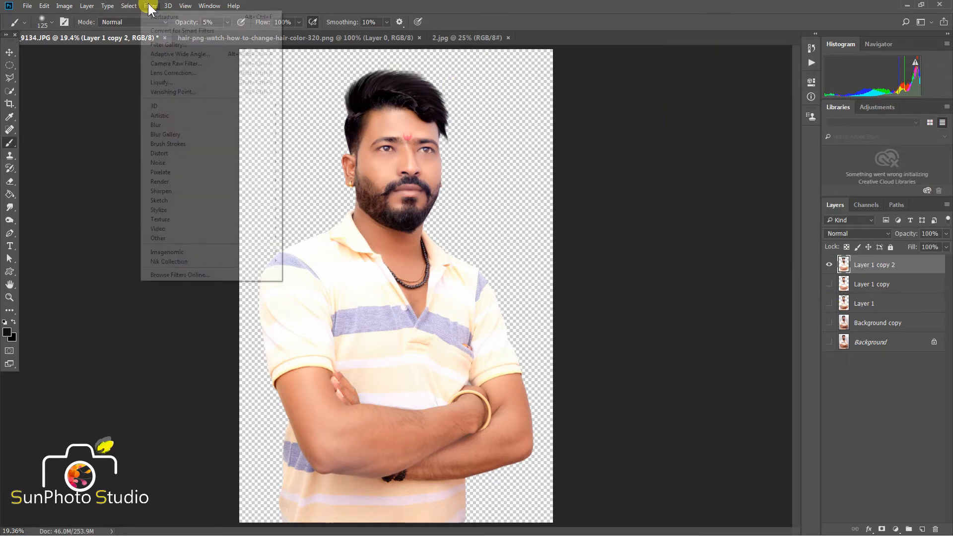
mouse_move(193, 257)
left_click(336, 280)
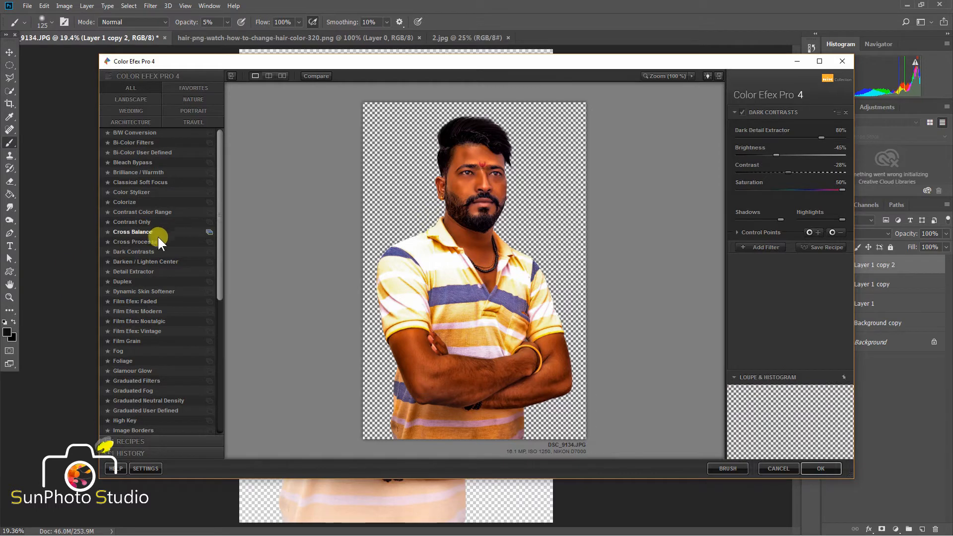
left_click(136, 249)
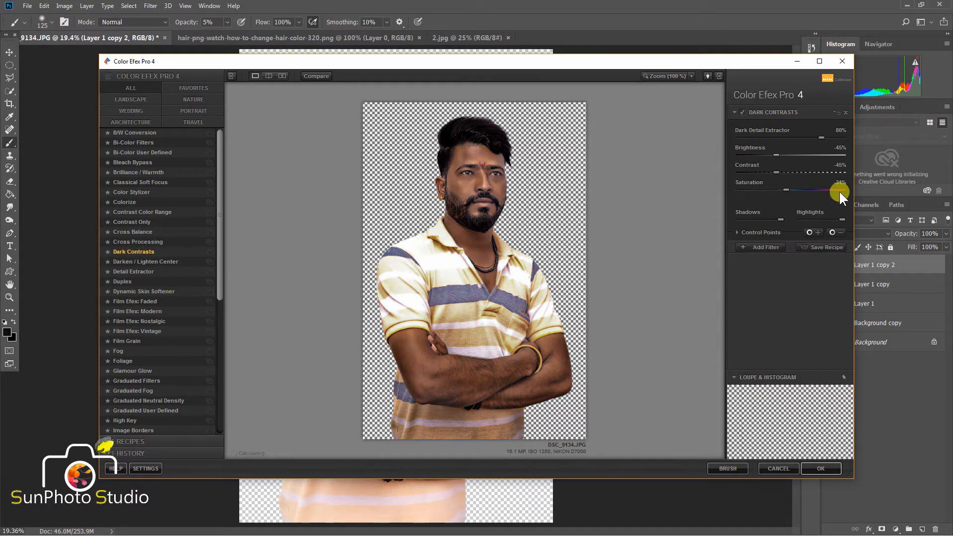
left_click_drag(844, 192, 846, 192)
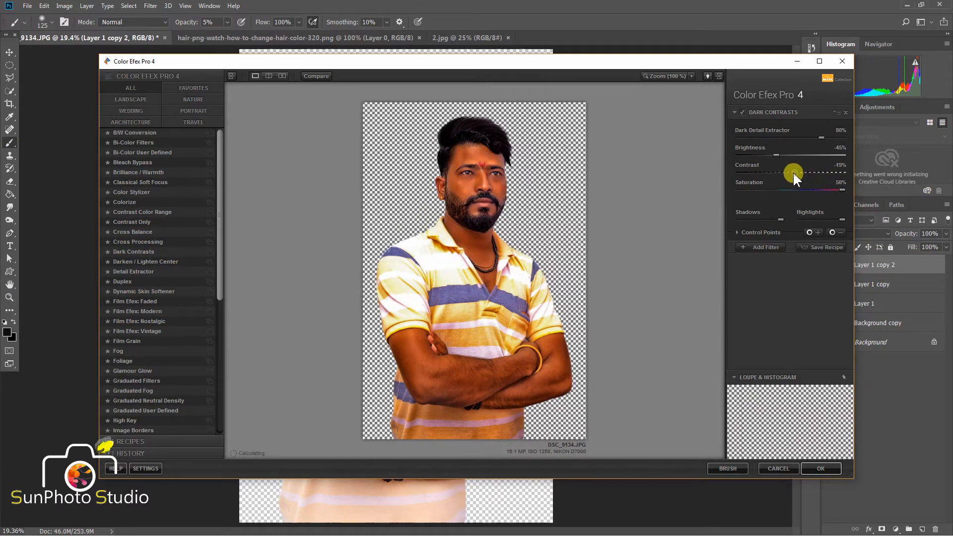
left_click_drag(794, 172, 789, 171)
Step: Add a Detail Extractor filter with 0% Detail Extractor, 31% Contrast and 100% Saturation, and apply the filter stack
left_click(764, 246)
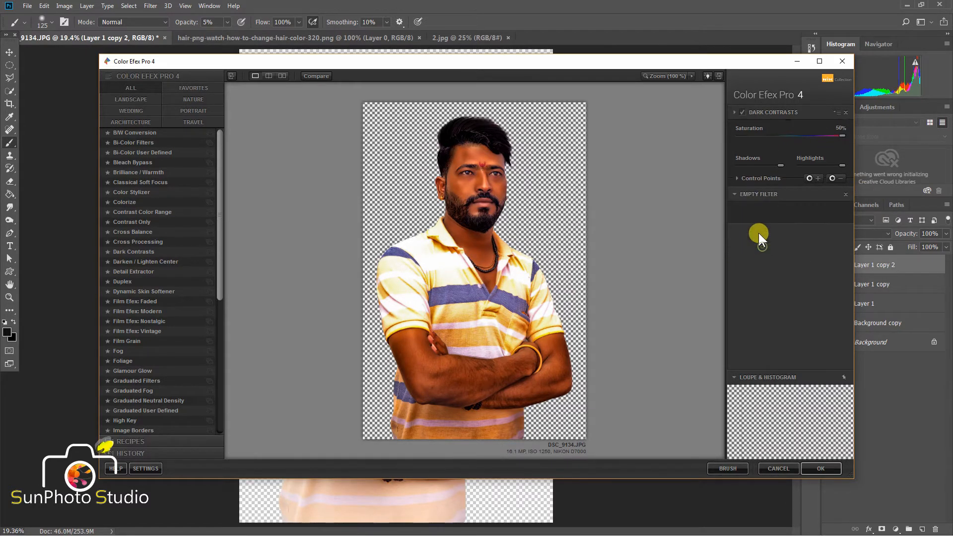
left_click(143, 271)
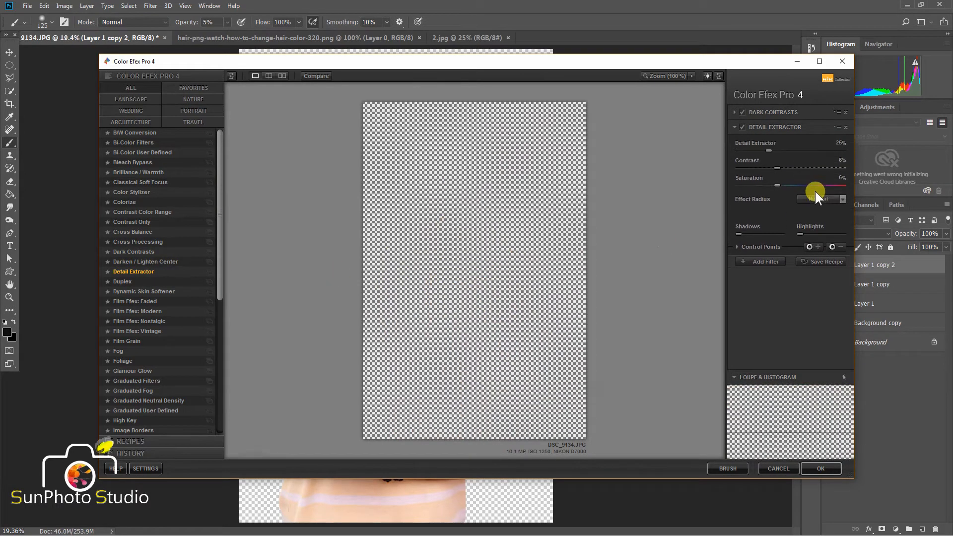
left_click_drag(844, 186, 843, 187)
left_click_drag(780, 171, 741, 152)
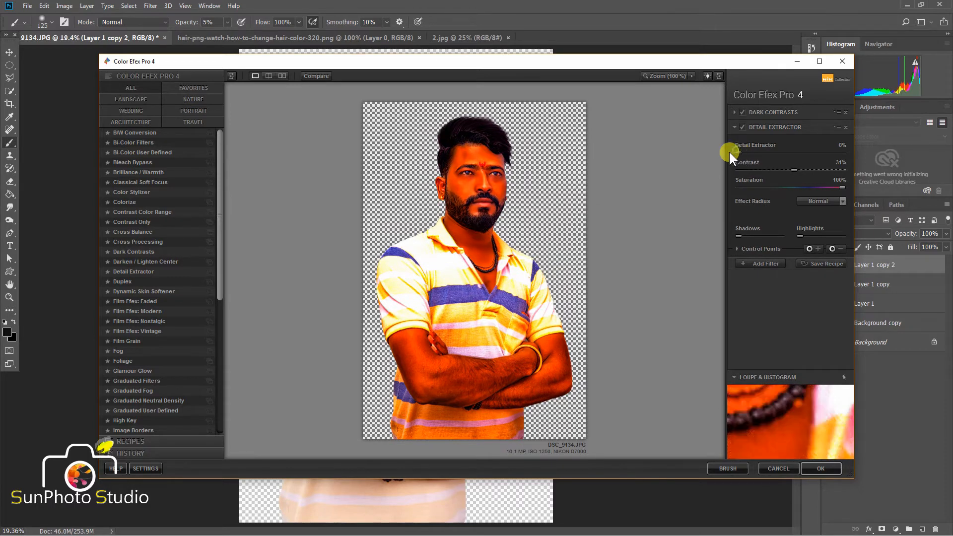
left_click(745, 262)
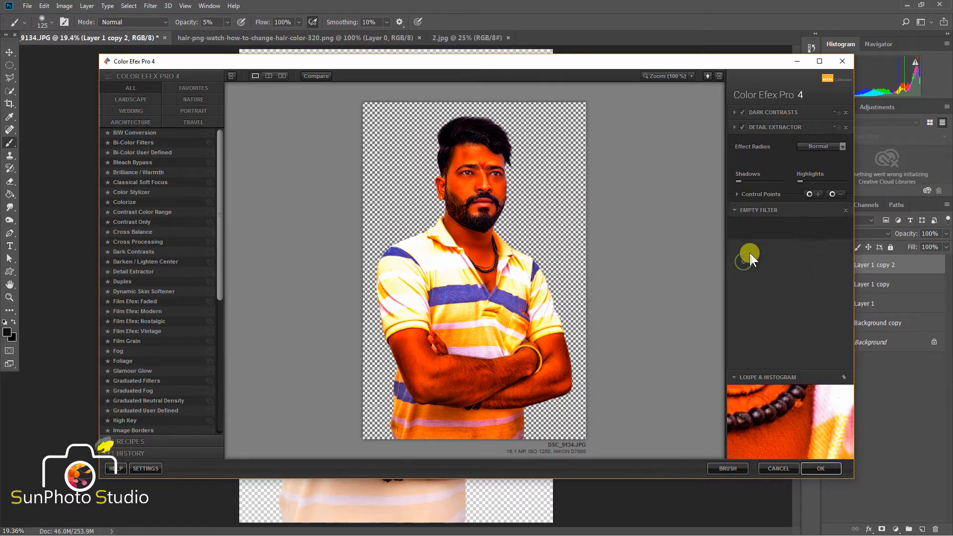
left_click(819, 465)
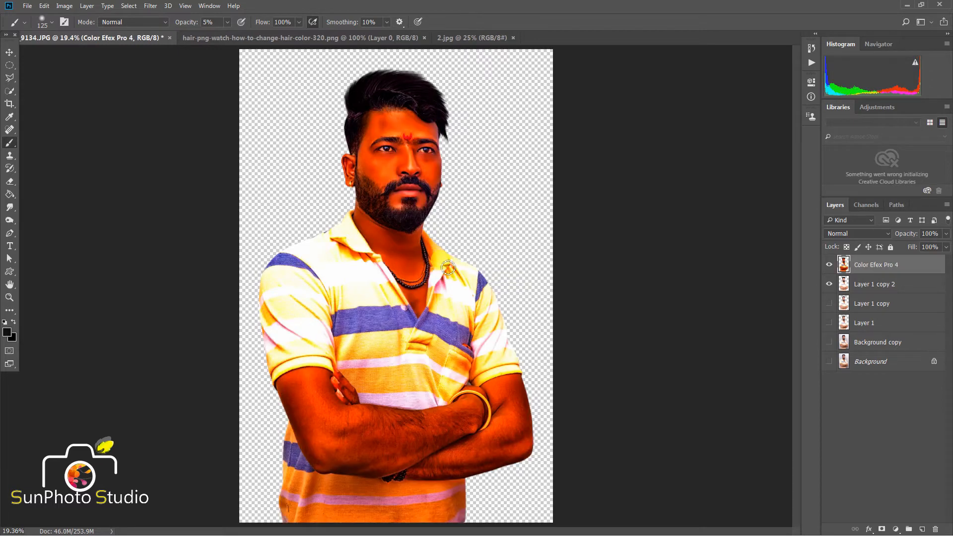
Step: Erase the Color Efex Pro 4 layer over the man's face, ear and beard at 100% opacity
left_click(10, 181)
scroll(417, 174, "up", 3)
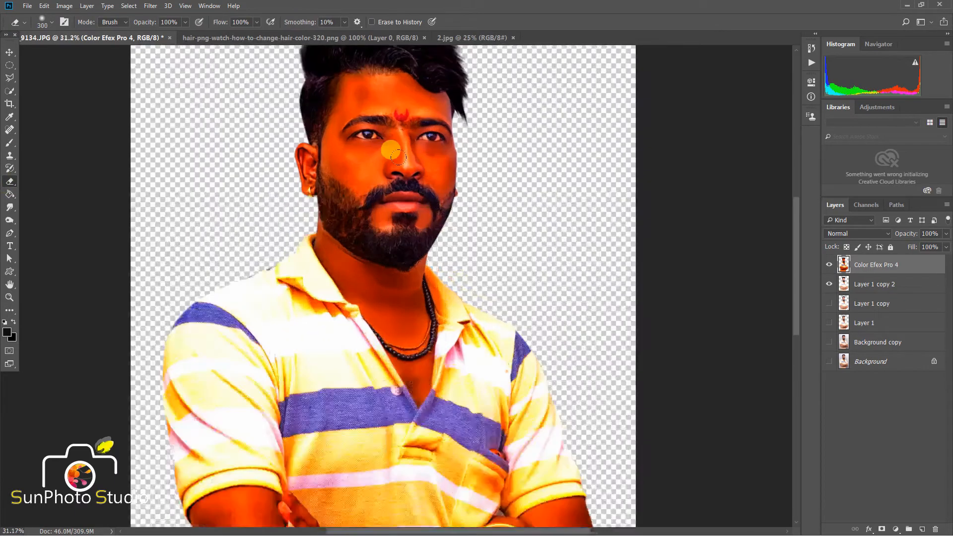
left_click_drag(372, 141, 394, 224)
left_click_drag(347, 185, 319, 141)
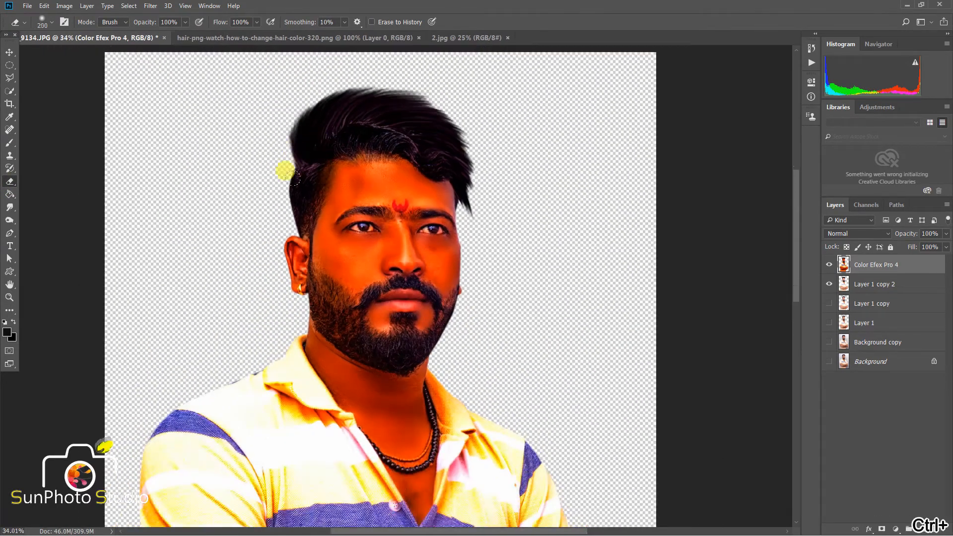
key("bracketright")
key("bracketright")
mouse_move(293, 248)
left_mouse_down()
mouse_move(288, 224)
mouse_move(295, 261)
mouse_move(304, 231)
mouse_move(300, 159)
mouse_move(296, 145)
mouse_move(279, 145)
mouse_move(369, 116)
mouse_move(371, 81)
mouse_move(433, 128)
mouse_move(316, 107)
mouse_move(433, 173)
mouse_move(273, 156)
mouse_move(353, 161)
mouse_move(454, 203)
mouse_move(324, 157)
mouse_move(309, 182)
mouse_move(305, 202)
mouse_move(408, 227)
mouse_move(462, 210)
mouse_move(426, 288)
mouse_move(436, 288)
mouse_move(436, 252)
mouse_move(356, 266)
mouse_move(279, 255)
mouse_move(446, 294)
mouse_move(299, 273)
mouse_move(297, 251)
mouse_move(316, 295)
mouse_move(376, 308)
mouse_move(425, 308)
mouse_move(330, 296)
mouse_move(290, 264)
mouse_move(321, 341)
mouse_move(311, 322)
mouse_move(363, 356)
mouse_move(370, 322)
mouse_move(421, 332)
mouse_move(404, 345)
mouse_move(418, 462)
left_mouse_up()
key("bracketright")
key("bracketleft")
key("bracketleft")
key("bracketleft")
key("bracketleft")
Step: Erase the Color Efex Pro 4 layer over the neck and chest inside the collar, adjusting the eraser size along the edges
scroll(405, 410, "down", 4)
scroll(409, 437, "up", 7)
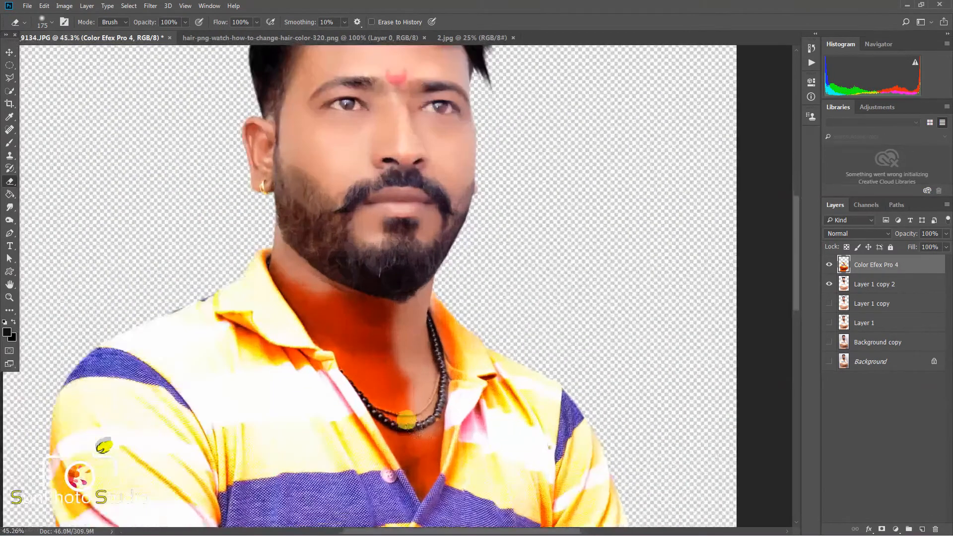
key("bracketleft")
key("bracketleft")
mouse_move(419, 397)
left_mouse_down()
mouse_move(425, 477)
mouse_move(429, 462)
mouse_move(430, 471)
mouse_move(420, 497)
mouse_move(390, 430)
mouse_move(411, 454)
mouse_move(373, 407)
mouse_move(381, 414)
mouse_move(377, 400)
mouse_move(383, 412)
mouse_move(363, 368)
mouse_move(368, 389)
mouse_move(337, 330)
mouse_move(342, 354)
mouse_move(310, 311)
mouse_move(313, 324)
mouse_move(296, 307)
mouse_move(274, 251)
mouse_move(281, 243)
mouse_move(409, 418)
mouse_move(390, 296)
mouse_move(402, 347)
mouse_move(379, 281)
left_mouse_up()
key("bracketleft")
key("bracketleft")
key("bracketright")
key("bracketright")
key("bracketright")
key("bracketright")
Step: Erase the Color Efex Pro 4 layer over both crossed arms and the hands, enlarging the eraser to 250 px for the remaining skin
scroll(357, 187, "down", 4)
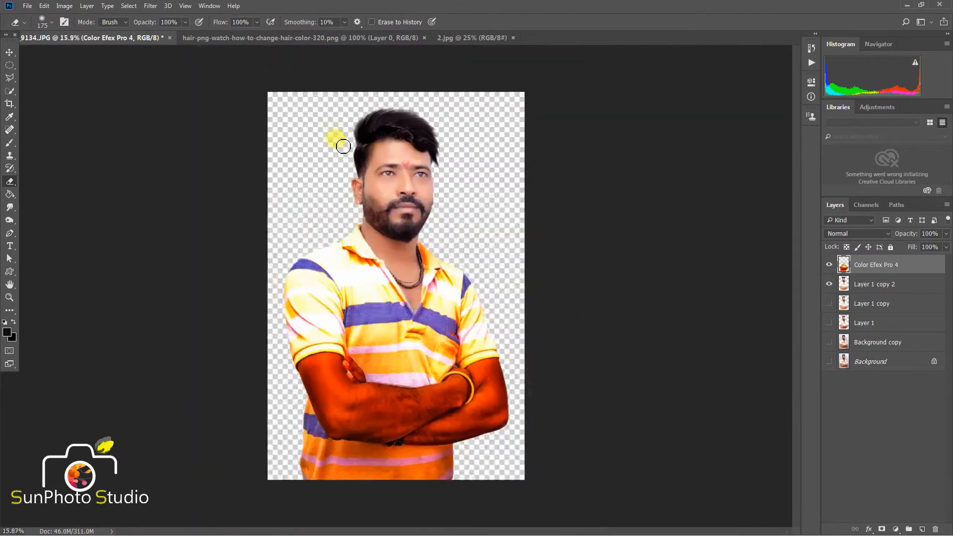
scroll(351, 406, "up", 2)
scroll(571, 388, "up", 2)
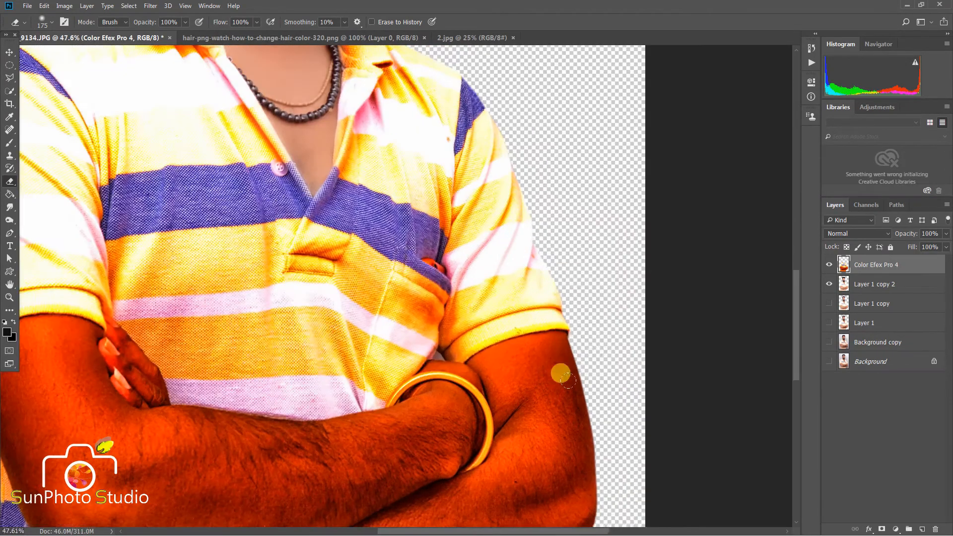
mouse_move(570, 352)
left_mouse_down()
mouse_move(575, 397)
mouse_move(562, 384)
mouse_move(558, 342)
mouse_move(537, 343)
mouse_move(560, 341)
mouse_move(510, 342)
mouse_move(423, 380)
mouse_move(431, 364)
mouse_move(488, 402)
mouse_move(474, 385)
mouse_move(566, 385)
mouse_move(539, 340)
left_mouse_up()
scroll(558, 377, "down", 2)
mouse_move(560, 384)
left_mouse_down()
mouse_move(570, 411)
mouse_move(581, 409)
mouse_move(558, 428)
mouse_move(550, 406)
mouse_move(559, 419)
mouse_move(551, 455)
mouse_move(521, 463)
mouse_move(538, 404)
mouse_move(536, 415)
mouse_move(519, 364)
mouse_move(514, 376)
mouse_move(472, 390)
mouse_move(469, 379)
mouse_move(442, 397)
mouse_move(322, 388)
mouse_move(315, 352)
mouse_move(294, 356)
mouse_move(287, 341)
mouse_move(298, 341)
mouse_move(270, 334)
mouse_move(229, 355)
mouse_move(301, 359)
mouse_move(253, 359)
mouse_move(340, 400)
mouse_move(219, 362)
mouse_move(297, 400)
mouse_move(258, 385)
mouse_move(272, 419)
mouse_move(369, 450)
mouse_move(508, 445)
mouse_move(527, 415)
mouse_move(374, 446)
mouse_move(288, 414)
mouse_move(396, 405)
mouse_move(464, 422)
mouse_move(298, 424)
mouse_move(366, 407)
mouse_move(341, 379)
mouse_move(434, 391)
mouse_move(455, 378)
mouse_move(319, 365)
mouse_move(304, 347)
left_mouse_up()
scroll(546, 407, "down", 3)
key("bracketright")
key("bracketright")
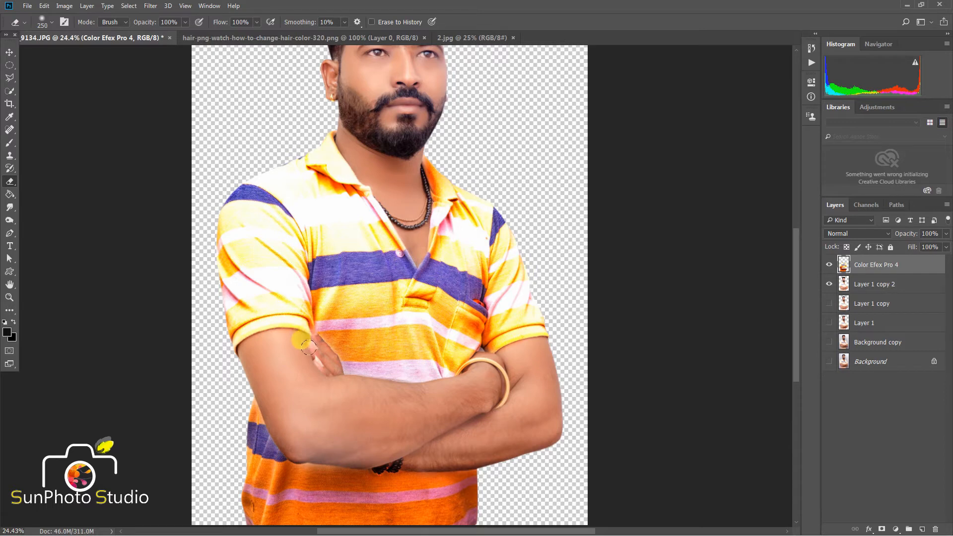
mouse_move(284, 413)
left_mouse_down()
mouse_move(302, 453)
mouse_move(275, 434)
mouse_move(259, 395)
left_mouse_up()
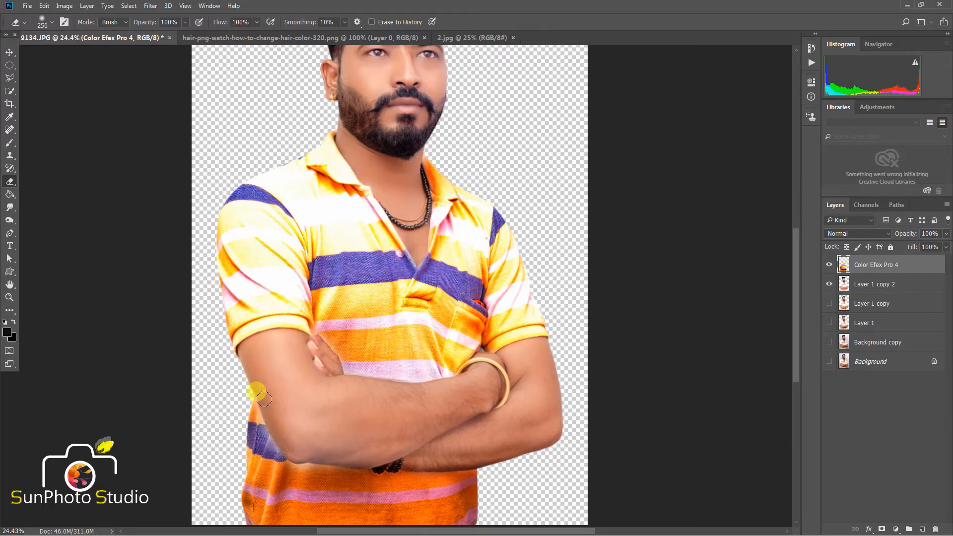
Step: Lower the Color Efex Pro 4 layer's opacity to 91% and merge it down into Layer 1 copy 2
scroll(368, 361, "down", 6)
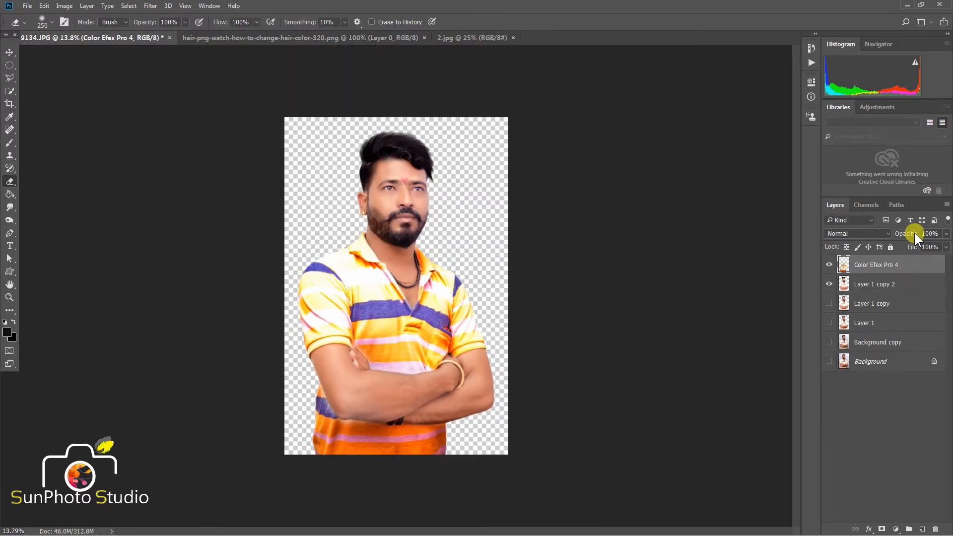
left_click_drag(898, 231, 896, 231)
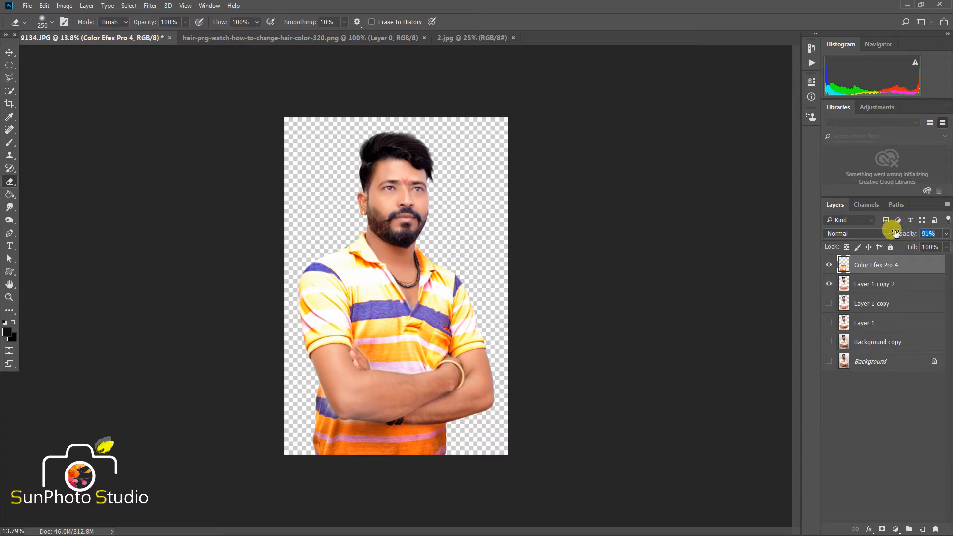
right_click(877, 263)
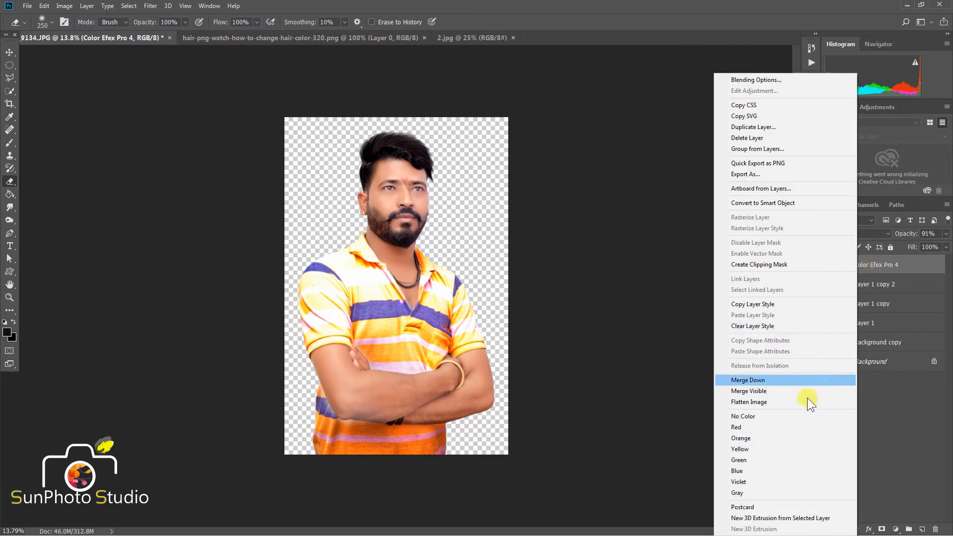
left_click(754, 380)
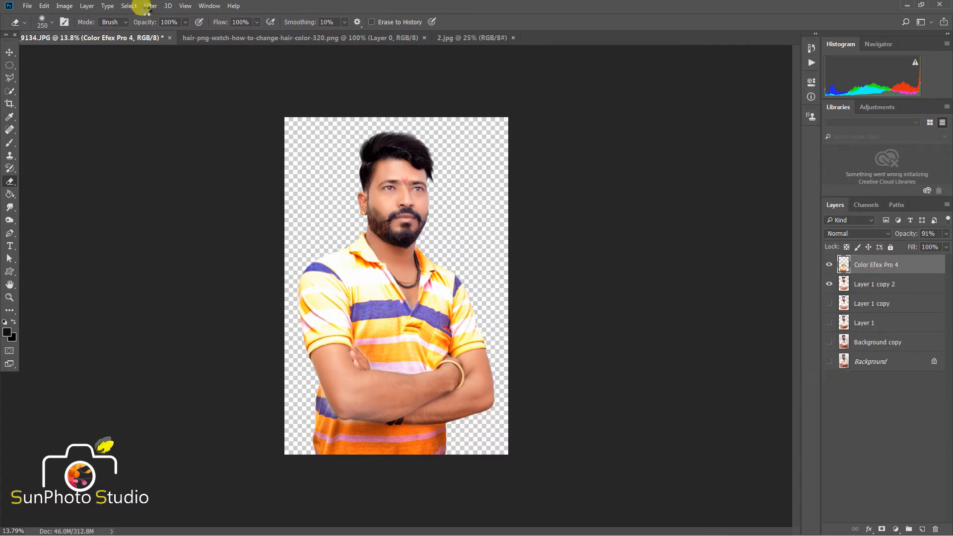
Step: Apply the Camera Raw filter to Layer 1 copy 2 with Exposure +0.15, Blacks +7 and Clarity +11
left_click(151, 6)
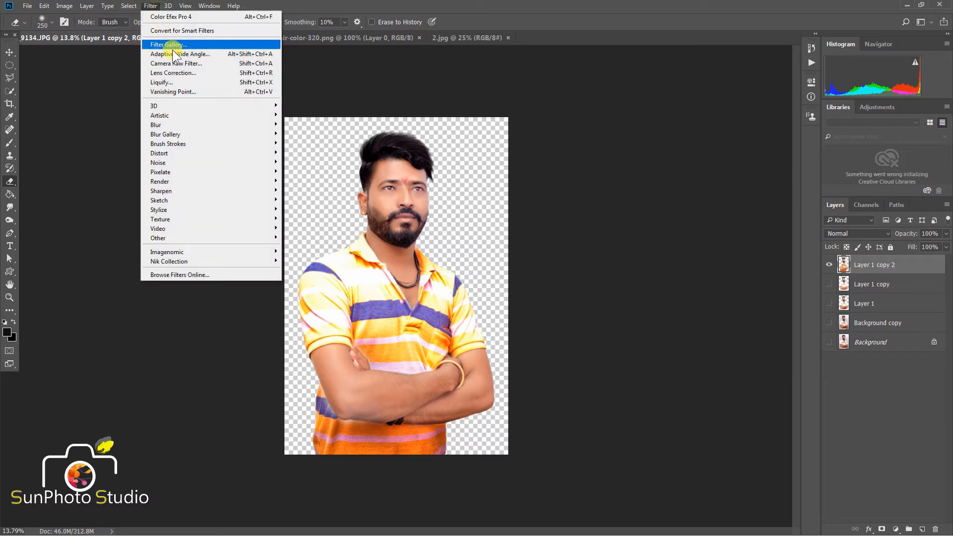
left_click(180, 62)
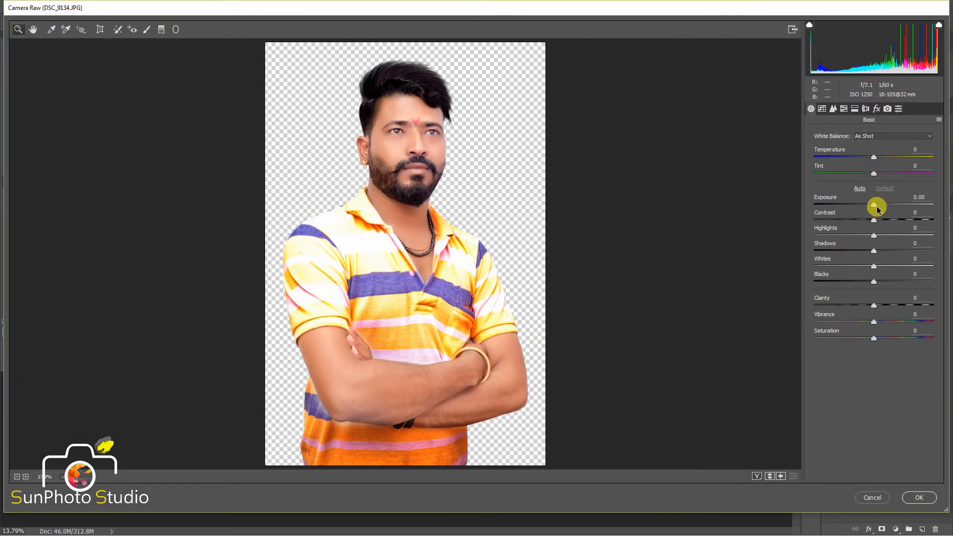
left_click_drag(877, 206, 876, 208)
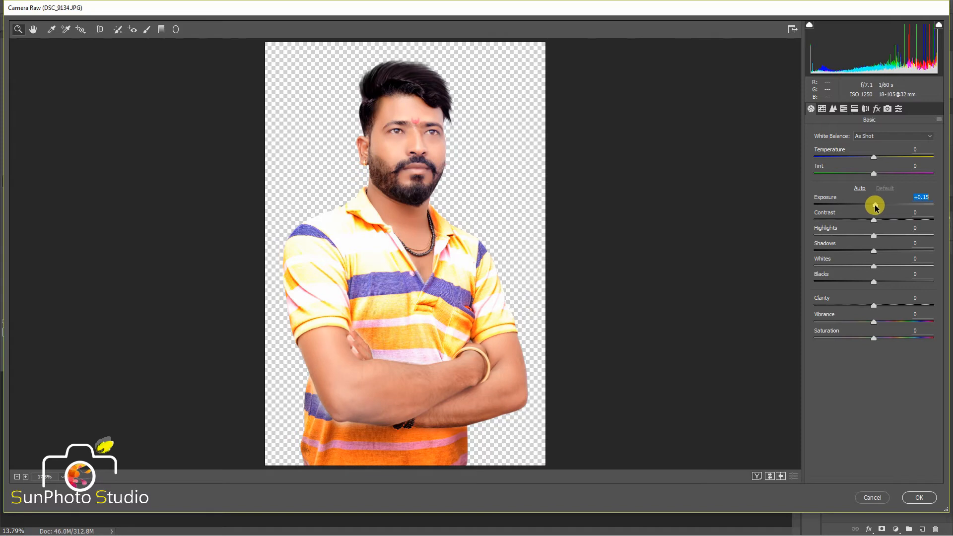
left_click(878, 284)
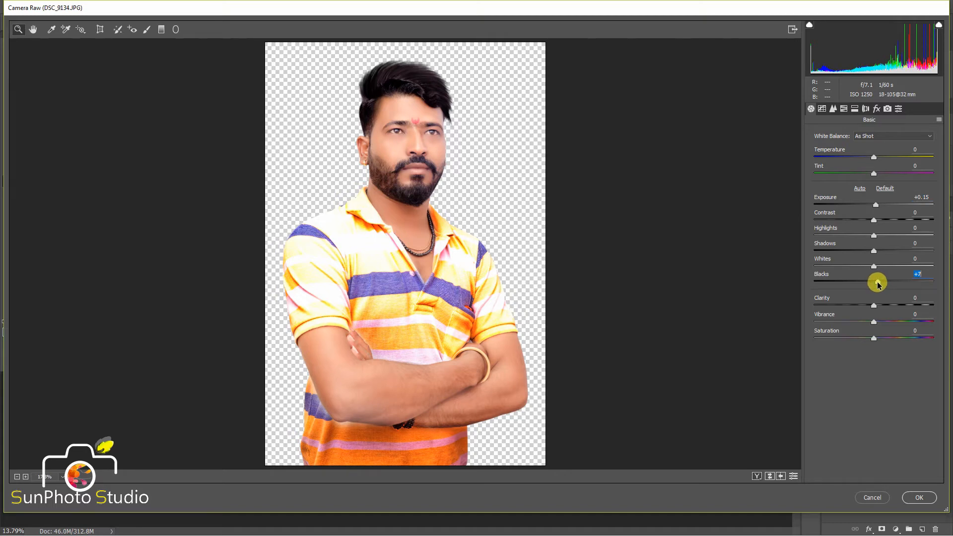
left_click_drag(875, 305, 883, 308)
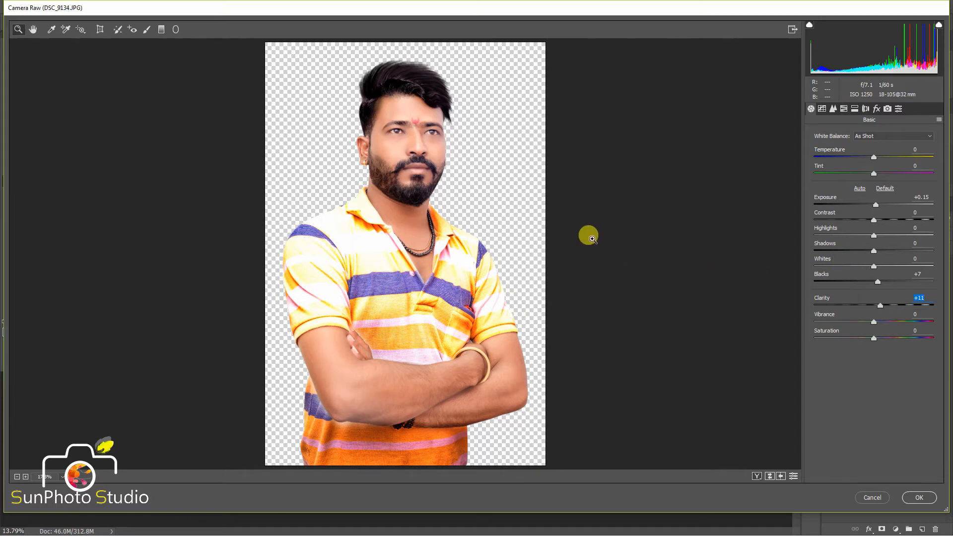
left_click(424, 171)
left_click(398, 204)
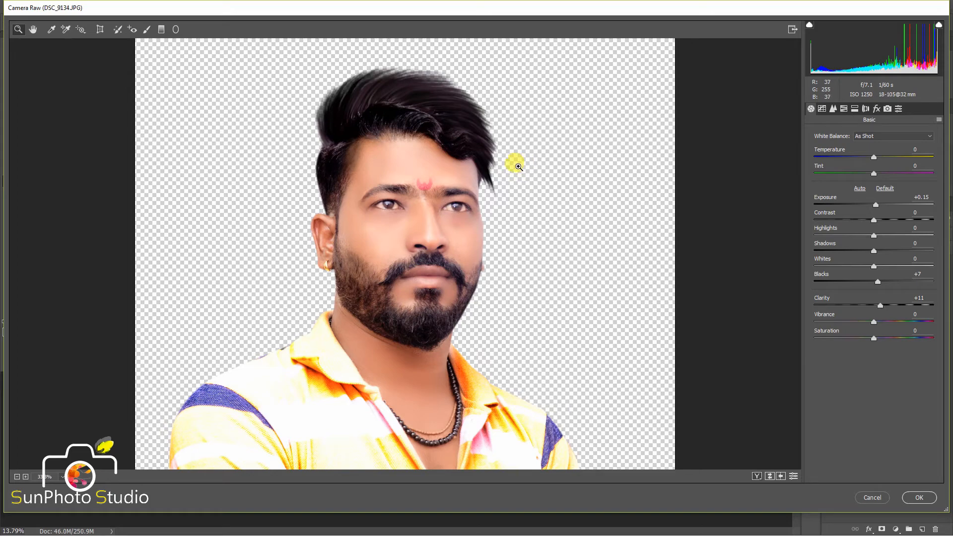
left_click(919, 497)
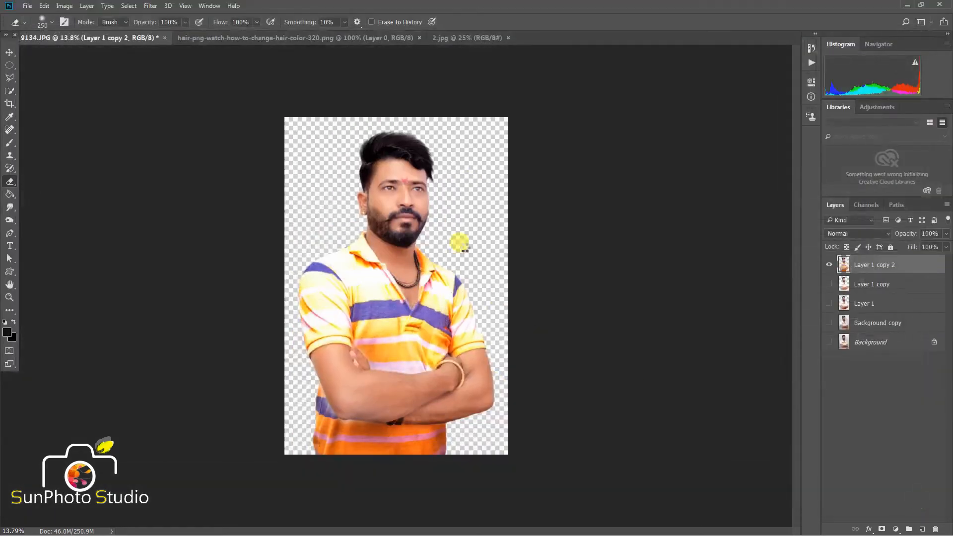
Step: Examine the man's face, hair and shirt up close, in the Camera Raw filter and on the canvas
scroll(397, 184, "up", 3)
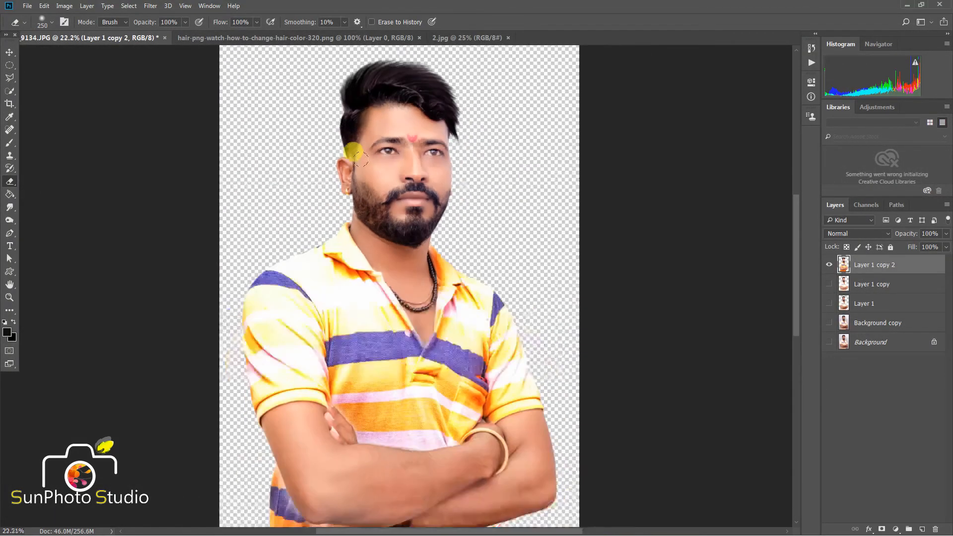
scroll(354, 151, "down", 2)
left_click(151, 5)
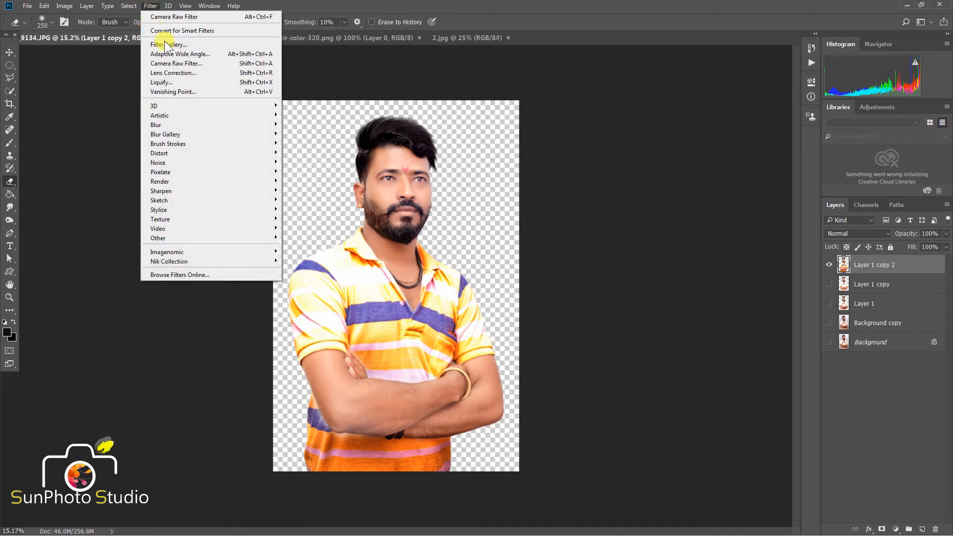
left_click(176, 63)
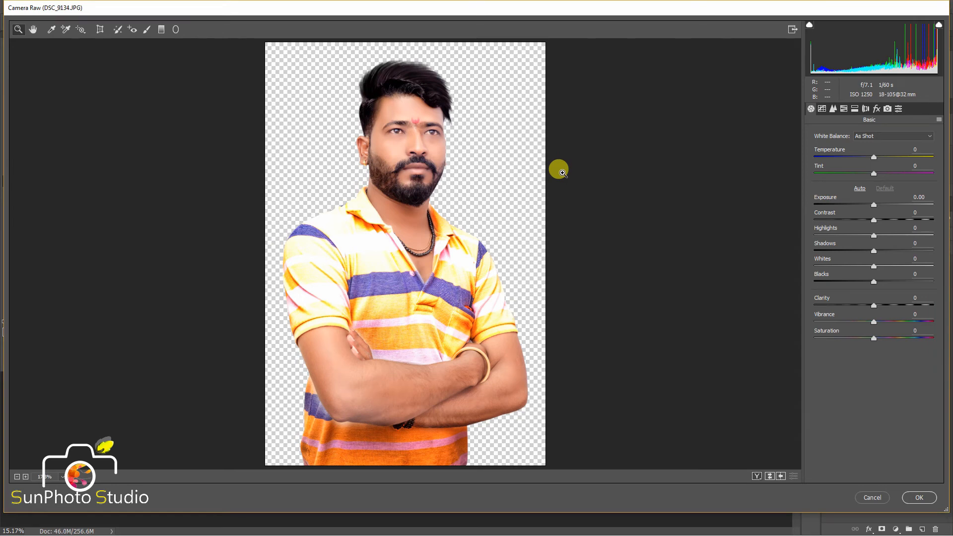
left_click(400, 127)
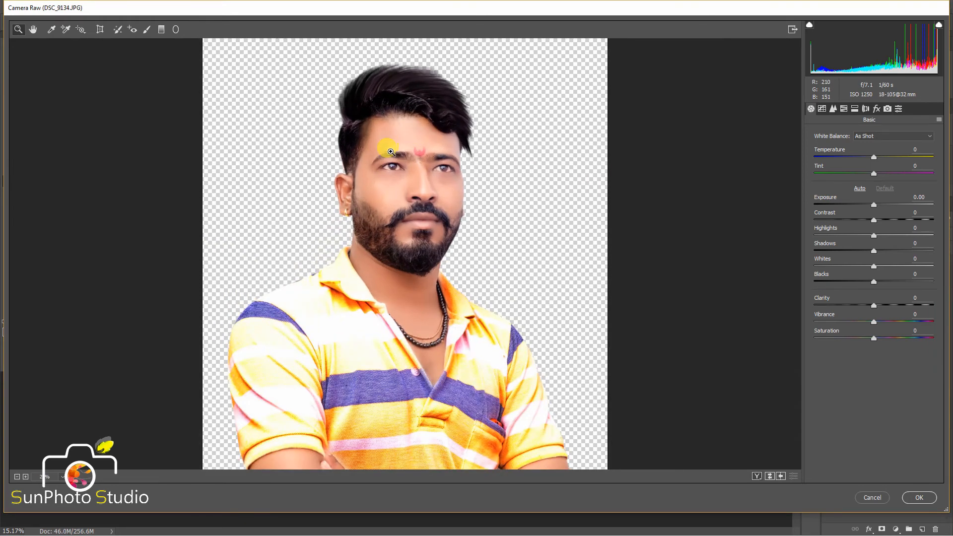
left_click(391, 151)
left_click(406, 215)
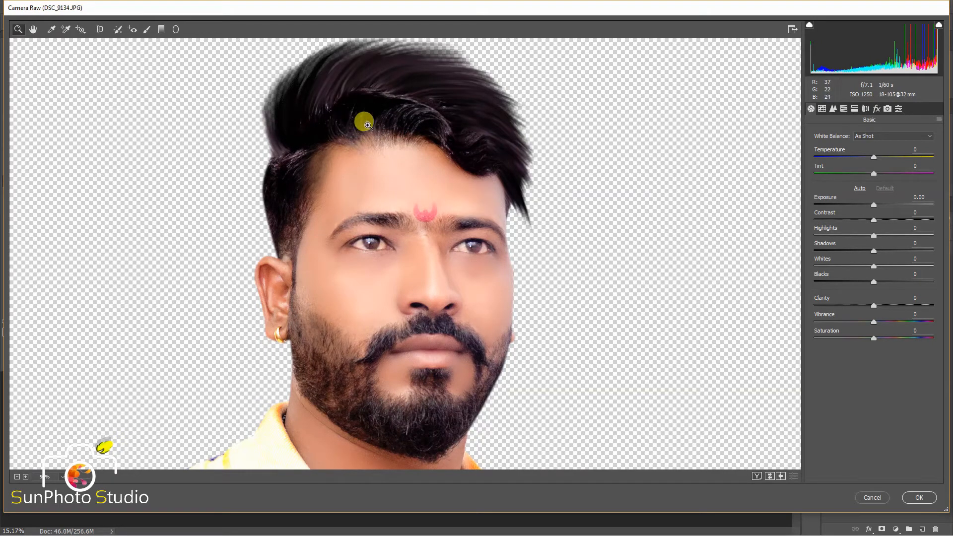
left_click(918, 497)
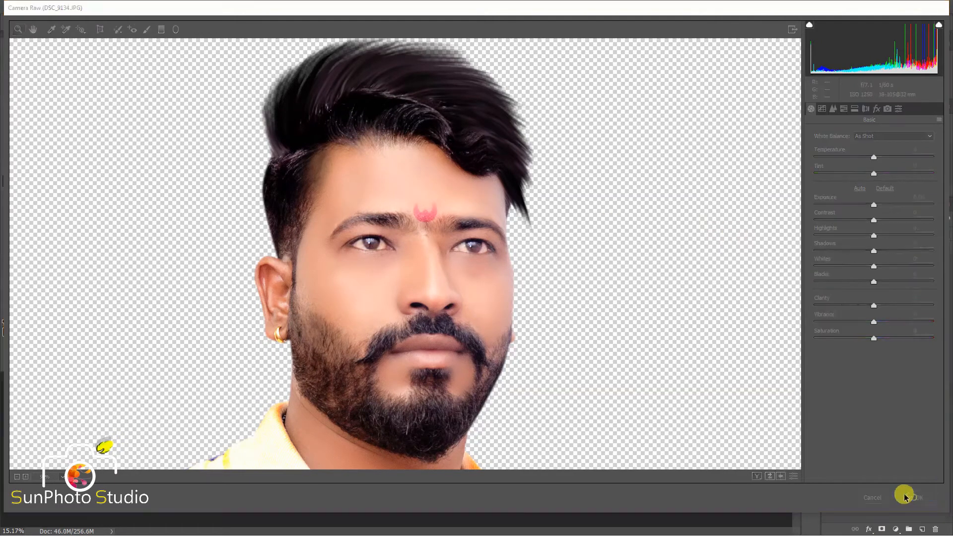
scroll(375, 191, "up", 9)
scroll(370, 159, "down", 9)
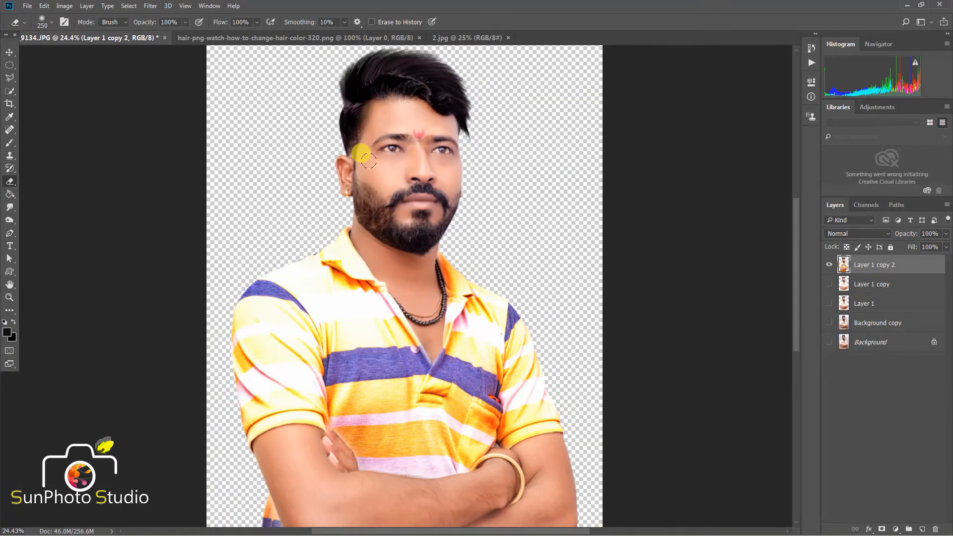
scroll(370, 158, "up", 2)
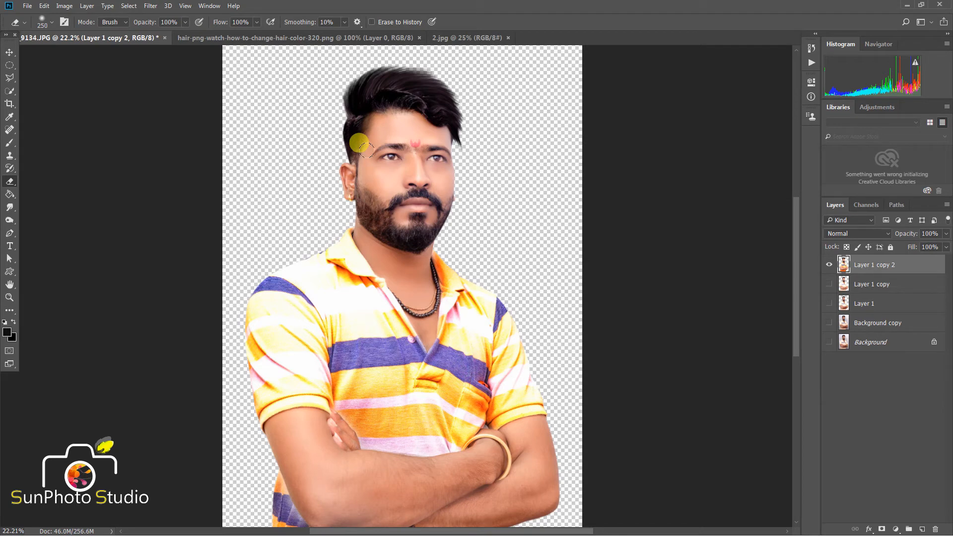
scroll(365, 148, "down", 3)
scroll(362, 106, "up", 4)
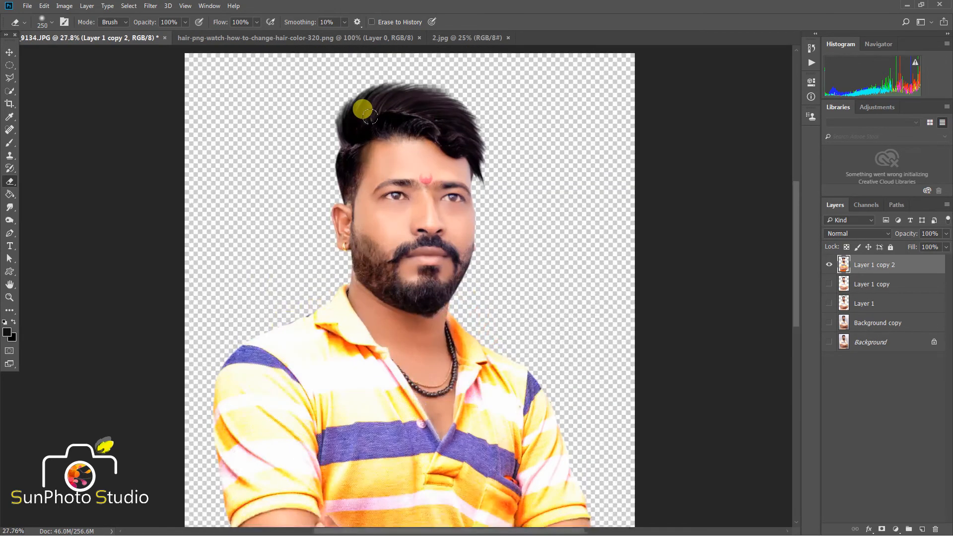
scroll(354, 107, "down", 2)
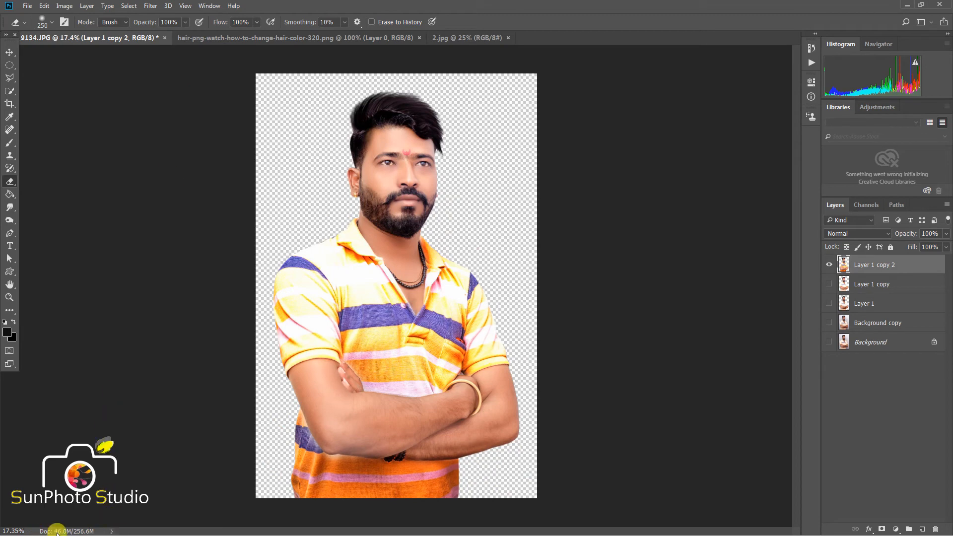
Step: Switch to File Explorer for a background picture and open the city skyline JPG in Photoshop
key("super")
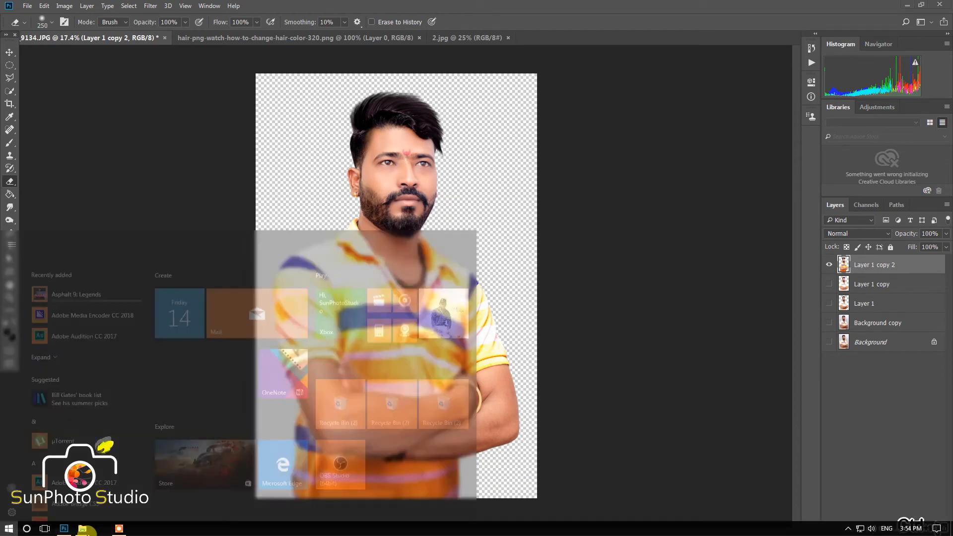
mouse_move(84, 529)
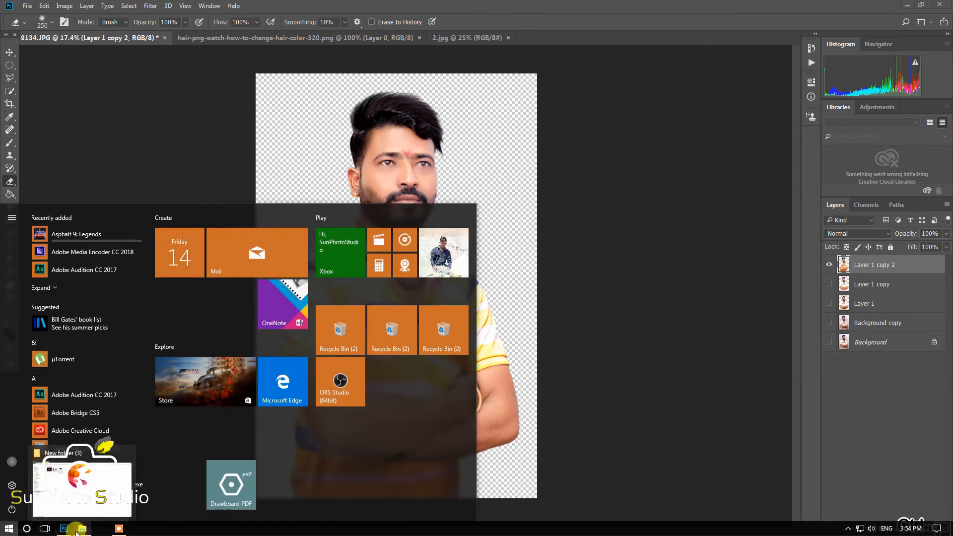
left_click(75, 523)
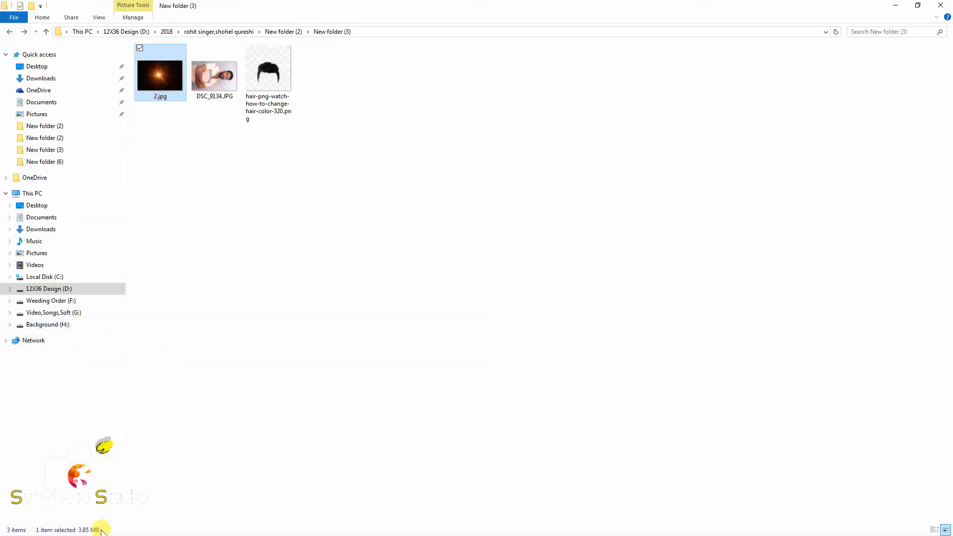
key("ctrl+Escape")
left_click(121, 529)
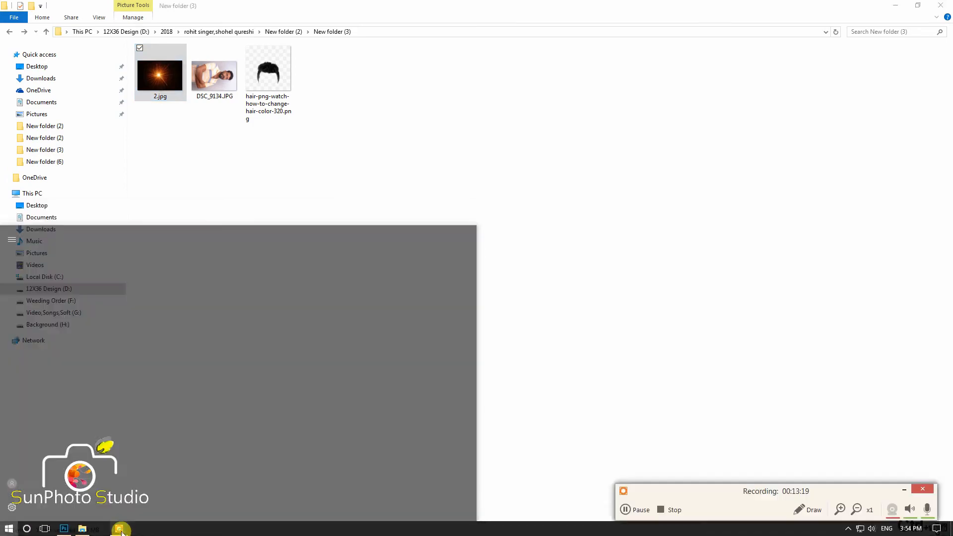
left_click(627, 510)
left_click(438, 488)
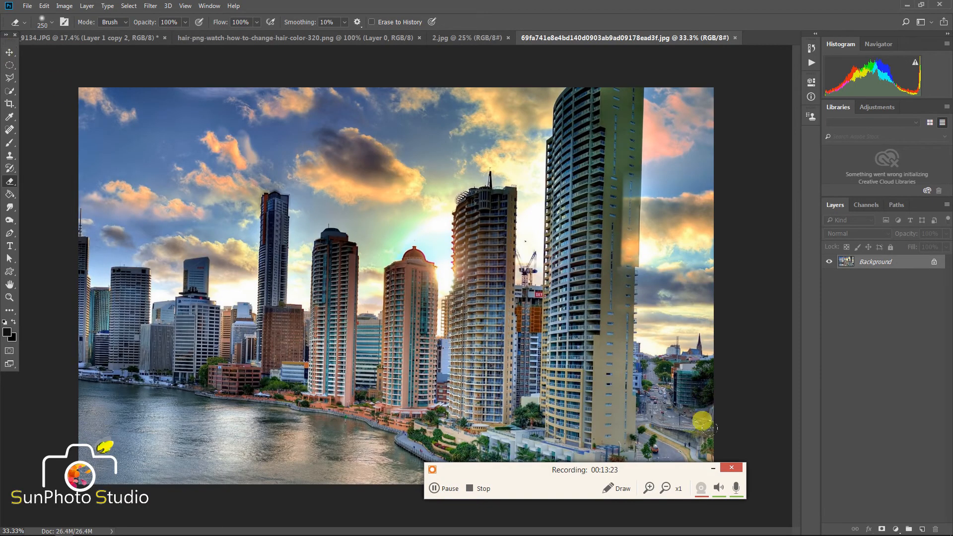
left_click(713, 469)
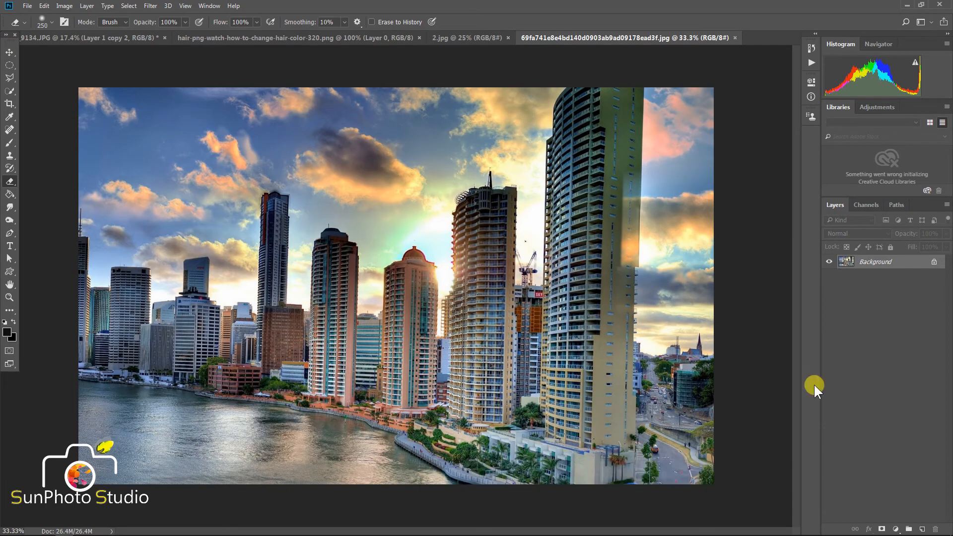
Step: Copy the city skyline picture into the man's document as a new layer above Layer 1 copy 2
left_click(9, 52)
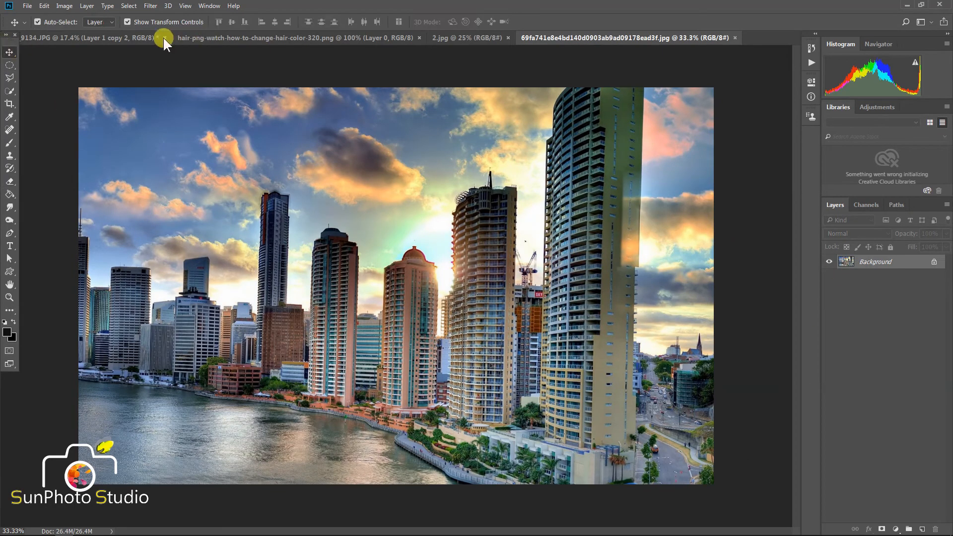
left_click(465, 36)
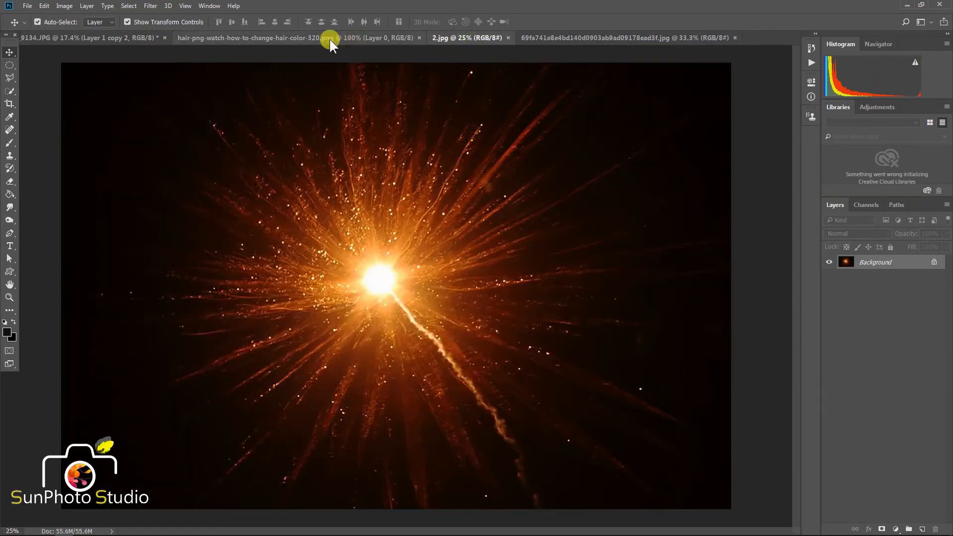
left_click(107, 39)
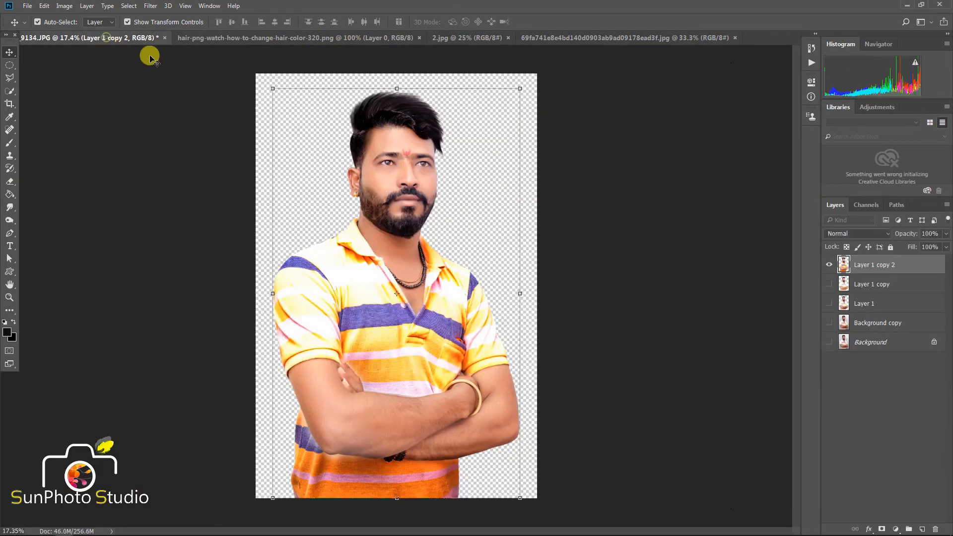
left_click(618, 37)
left_click_drag(468, 237, 471, 284)
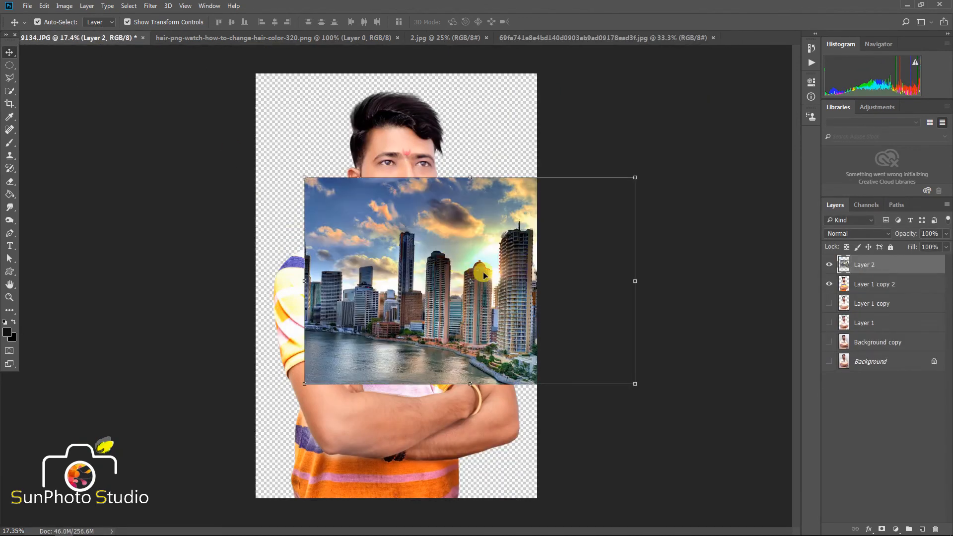
Step: Enlarge the skyline layer to about 231% and position it to cover the whole canvas
scroll(484, 272, "down", 2)
left_click_drag(553, 343, 865, 471)
left_click_drag(650, 406, 504, 332)
key("Return")
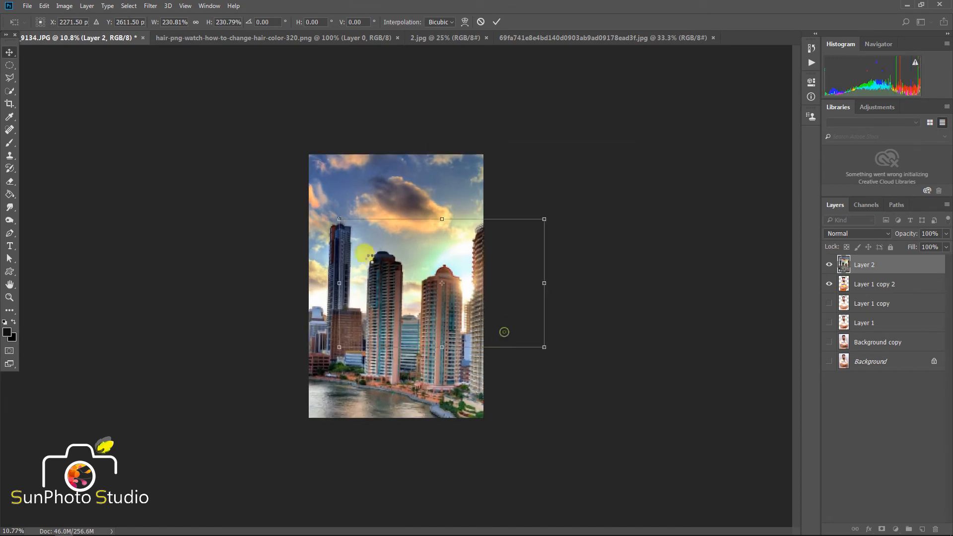
Step: Place the skyline layer beneath Layer 1 copy 2 and crop away the parts that extend beyond the canvas
left_click_drag(869, 273, 871, 289)
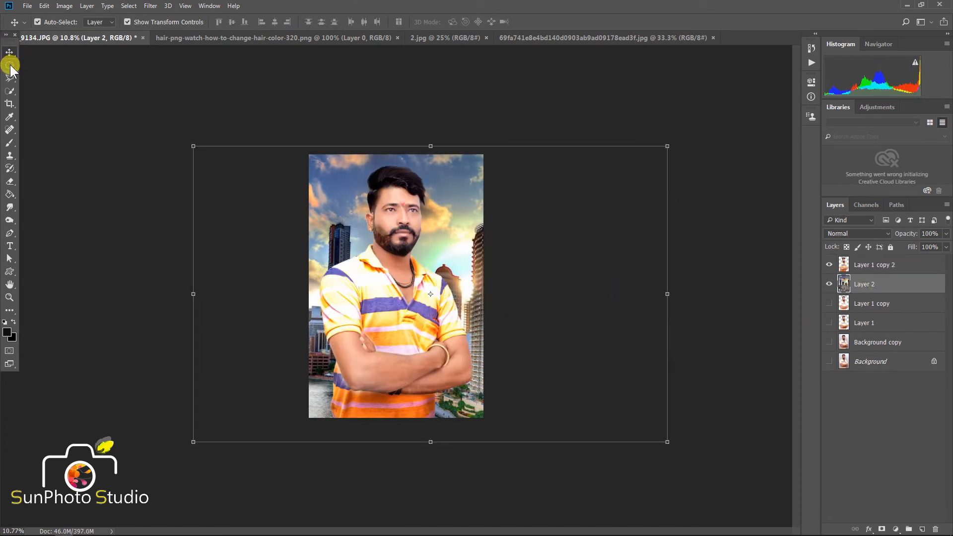
key("c")
double_click(409, 227)
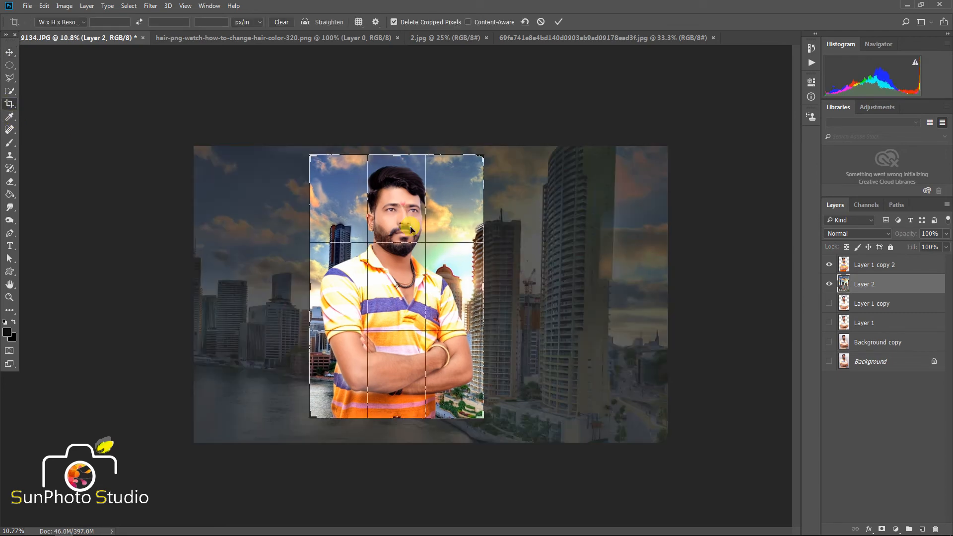
Step: Scale the man on Layer 1 copy 2 down to about 69%, keeping him at the canvas's lower-left area
left_click(855, 270)
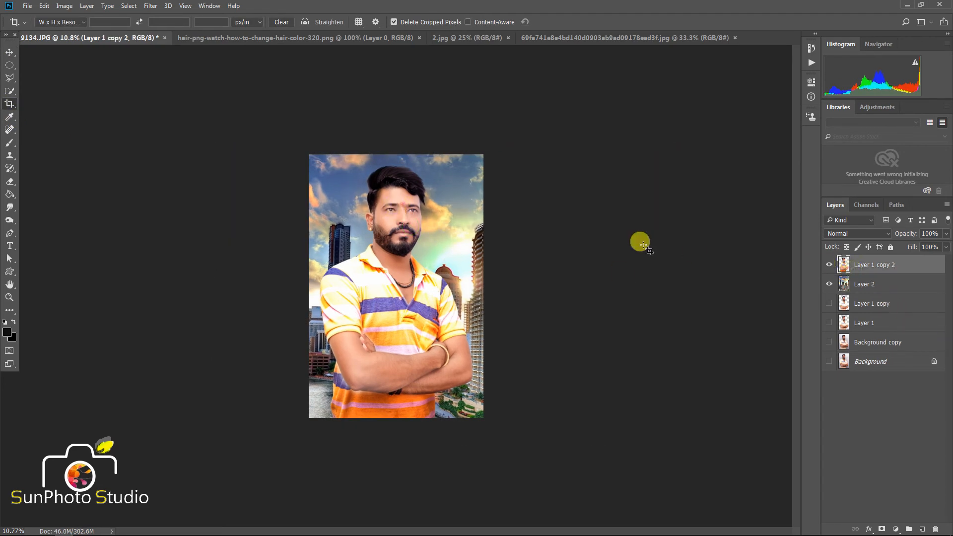
key("v")
left_click_drag(474, 164, 425, 243)
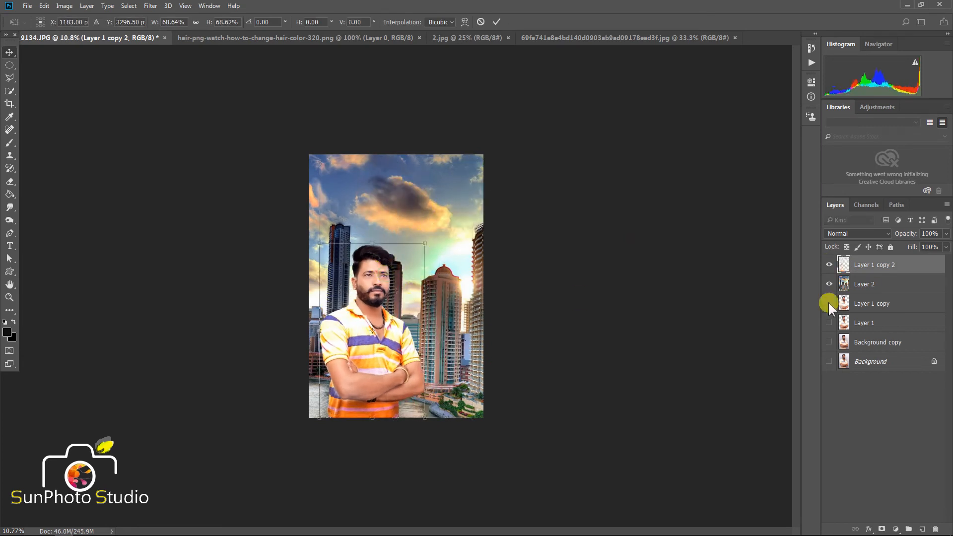
key("Return")
Step: Apply a Camera Raw filter to the skyline on Layer 2 with exposure -0.20, whites -69, blacks +42, clarity +26 and vibrance +52
left_click(873, 287)
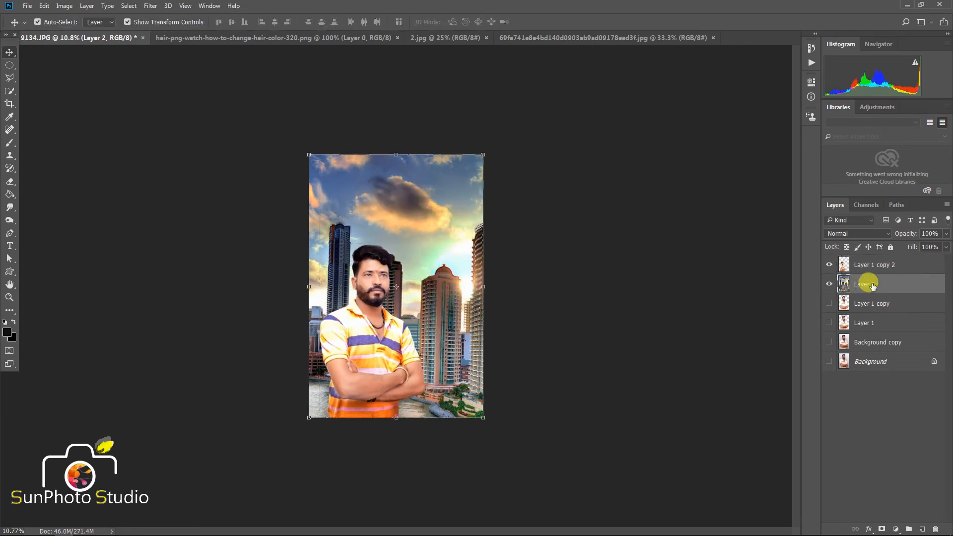
left_click(151, 6)
left_click(175, 64)
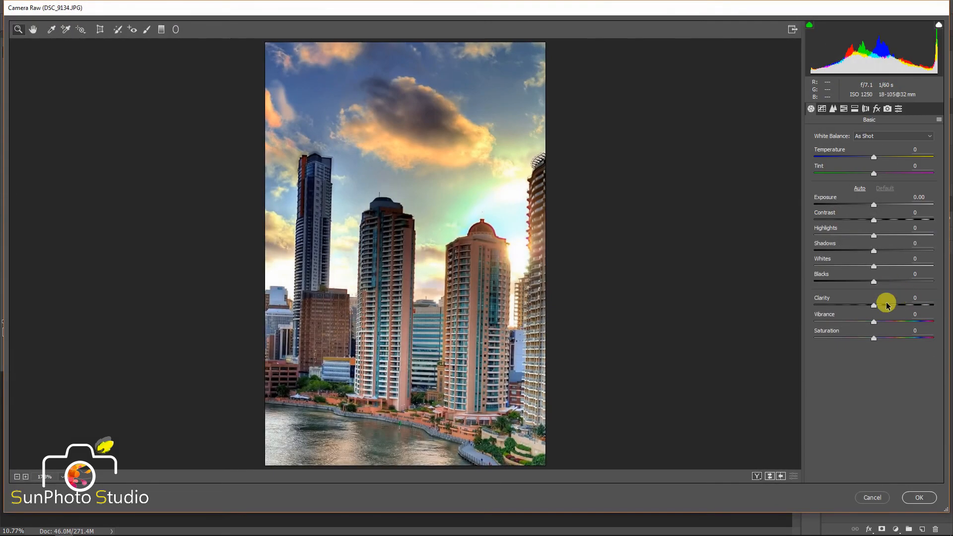
left_click(889, 304)
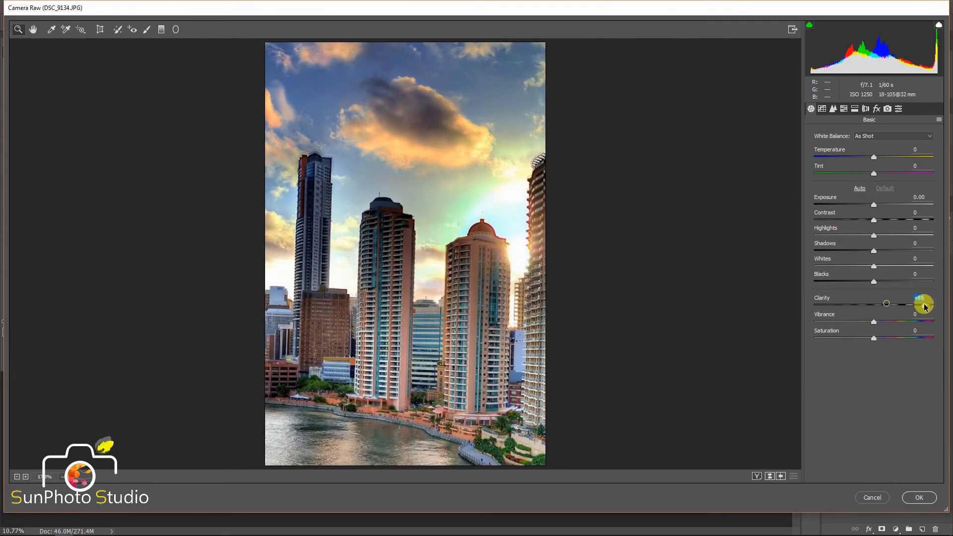
left_click_drag(880, 282, 898, 281)
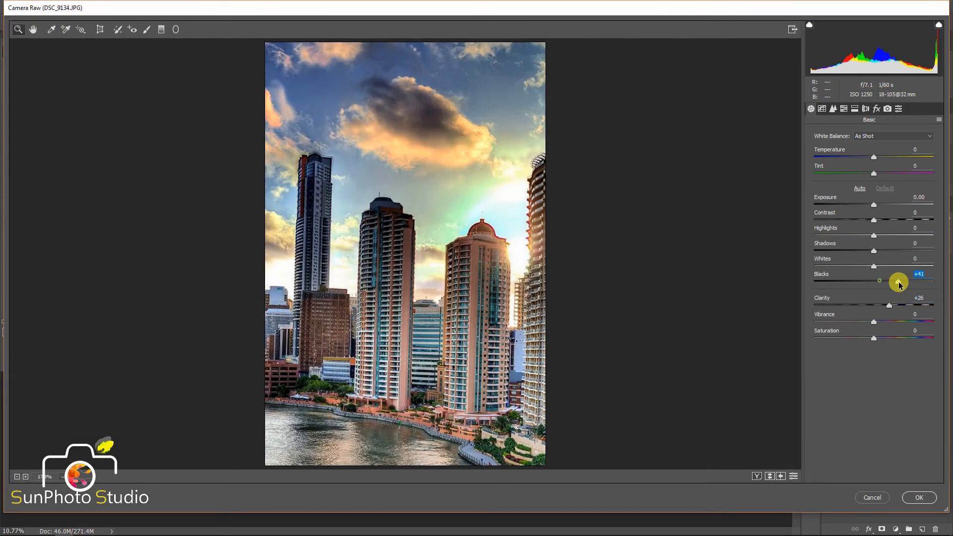
mouse_move(894, 322)
left_mouse_down()
mouse_move(921, 323)
mouse_move(905, 321)
left_mouse_up()
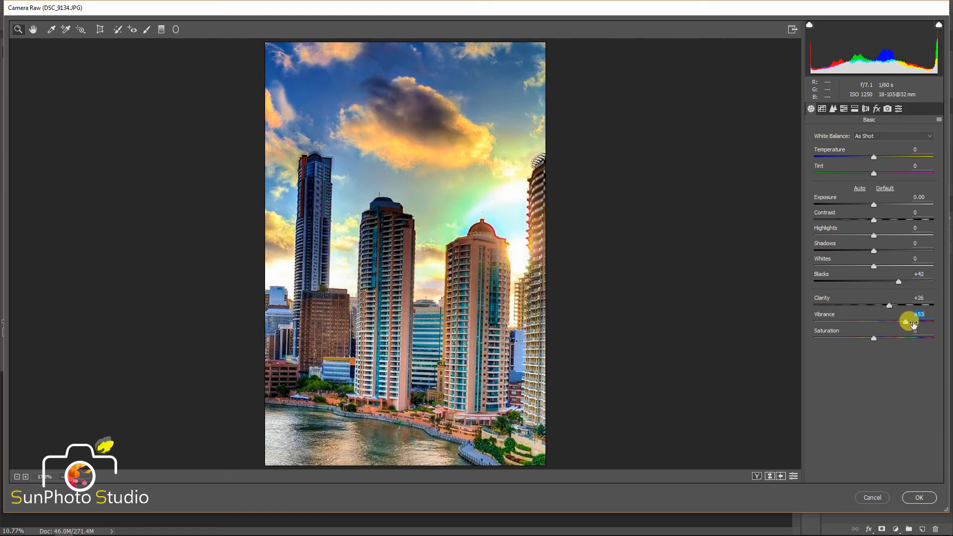
left_click_drag(874, 266, 833, 268)
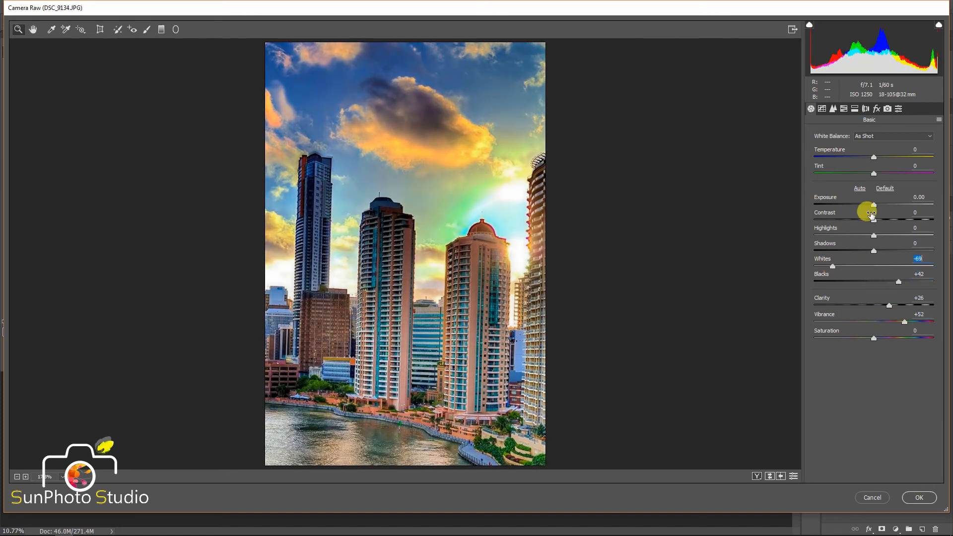
left_click_drag(874, 205, 871, 205)
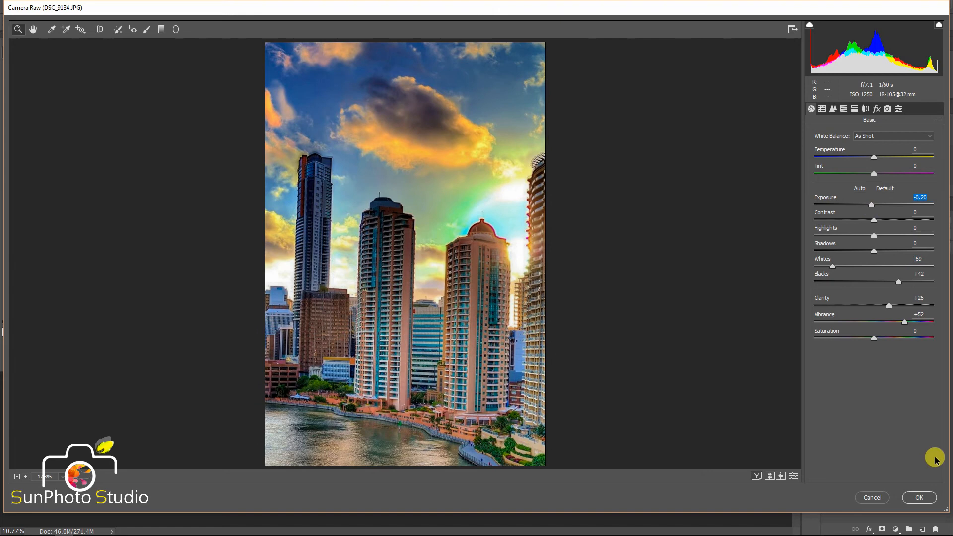
left_click(919, 497)
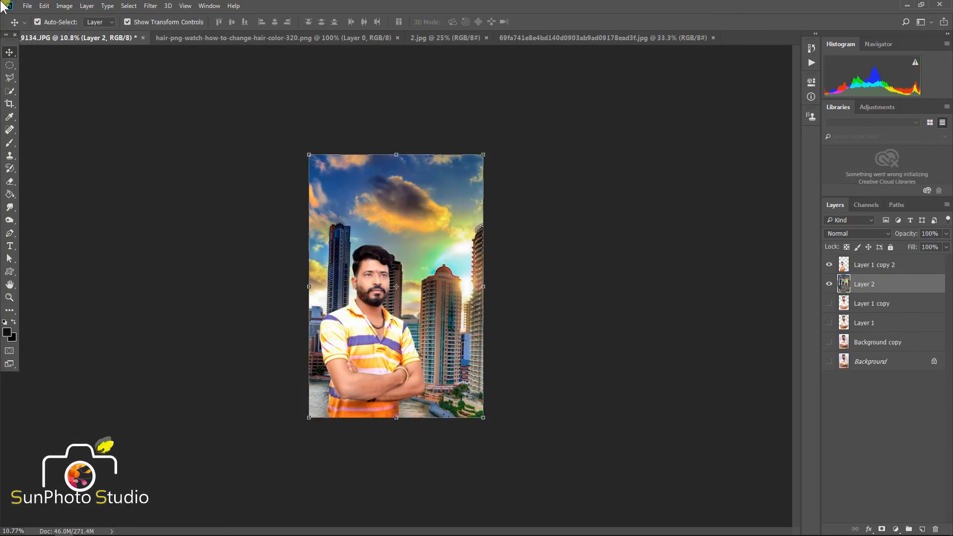
Step: Start a 66 px Tilt-Shift blur on the skyline layer and place its focus centre below the canvas, with the transition line at mid-height
left_click(151, 6)
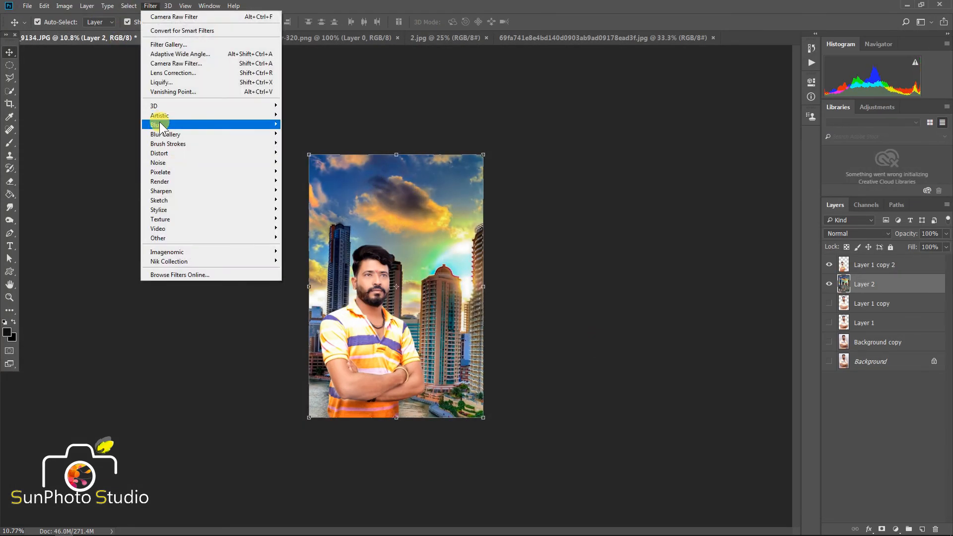
mouse_move(207, 134)
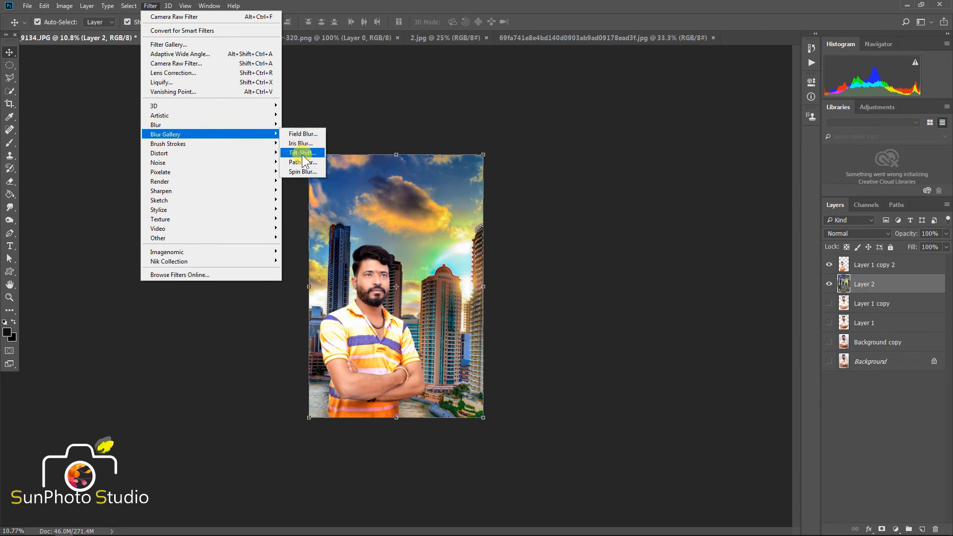
left_click(303, 154)
left_click_drag(419, 321, 385, 479)
left_click_drag(385, 288, 381, 499)
left_click_drag(855, 111, 860, 112)
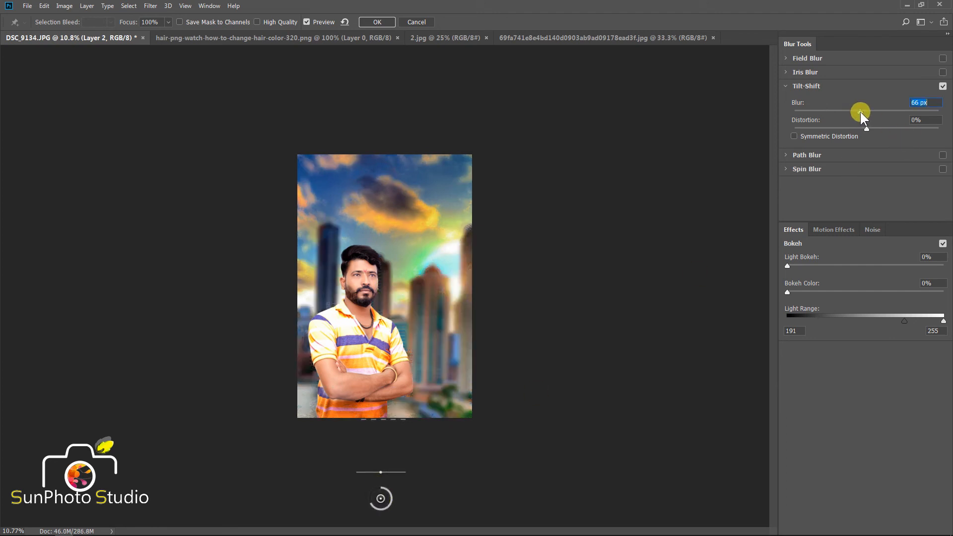
left_click_drag(392, 408, 411, 286)
left_click_drag(399, 473, 377, 525)
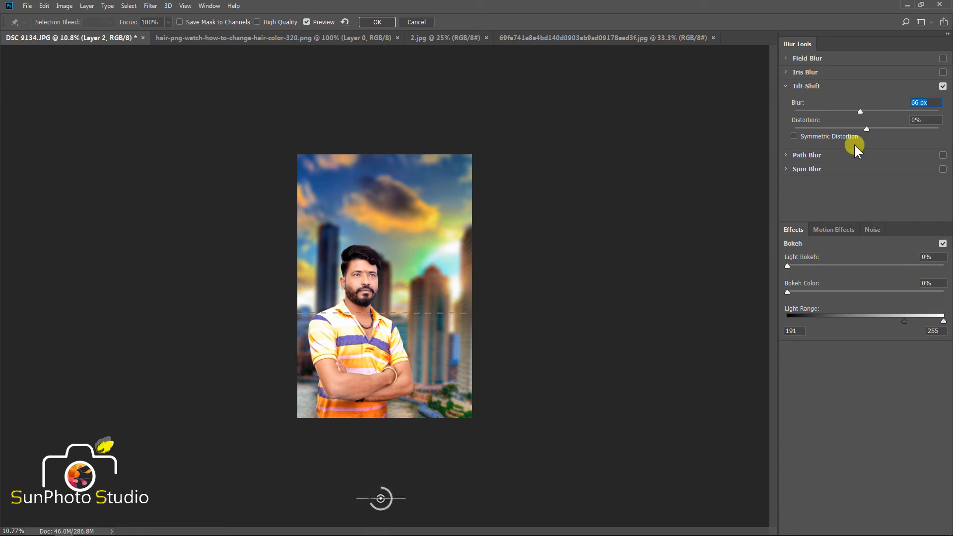
Step: Try light bokeh strengths from 99% down to 34% with a 173–174 light range and blur amounts of 34 and 129 px
left_click(851, 110)
left_click(913, 265)
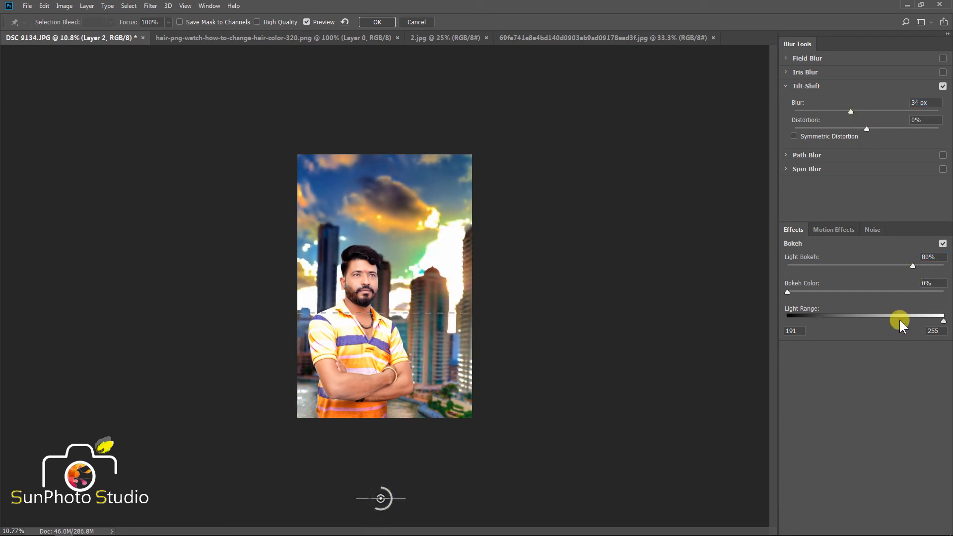
left_click_drag(900, 320, 864, 320)
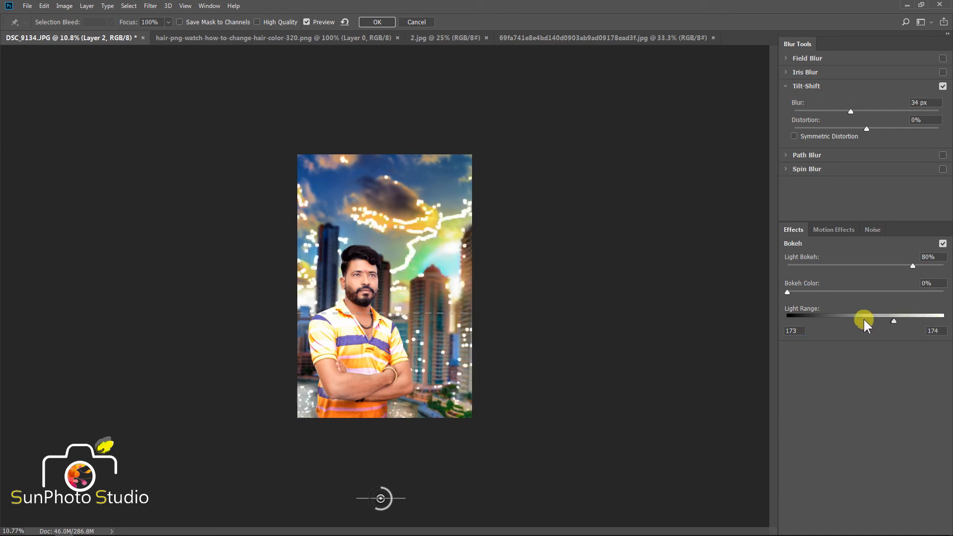
left_click_drag(913, 265, 943, 270)
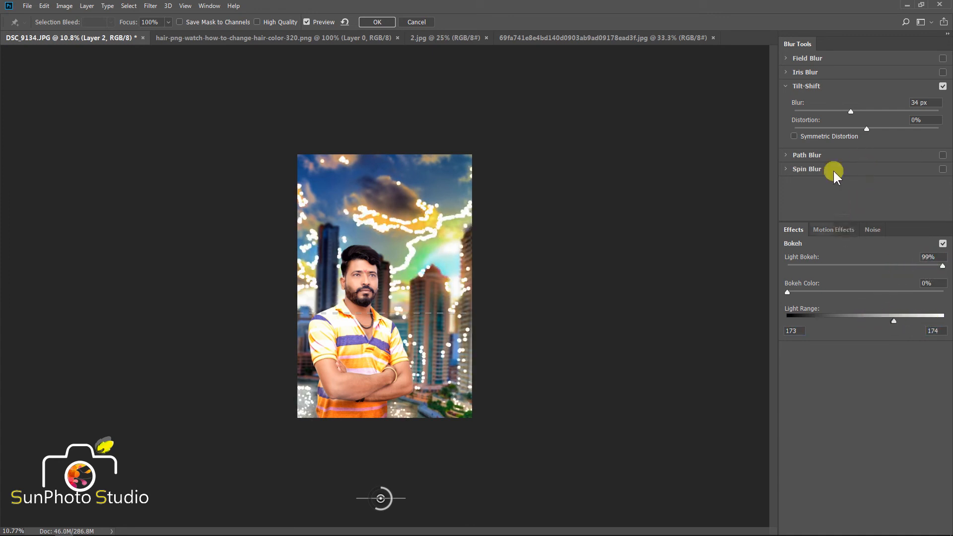
left_click(877, 112)
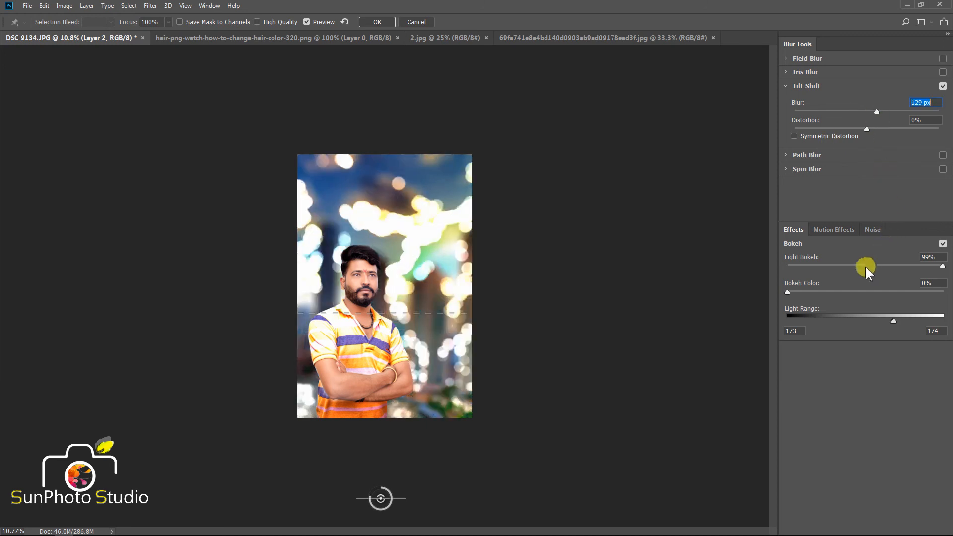
left_click(852, 266)
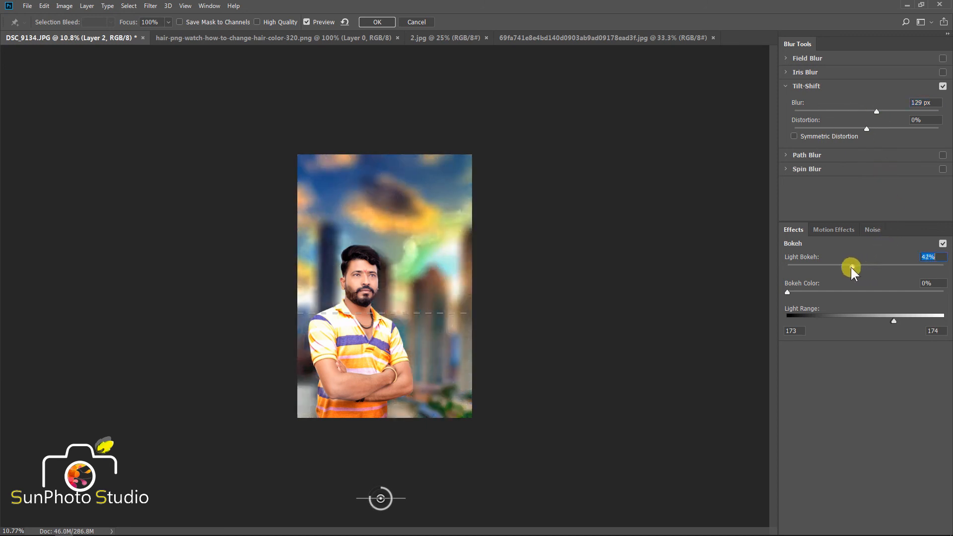
left_click_drag(851, 267, 842, 270)
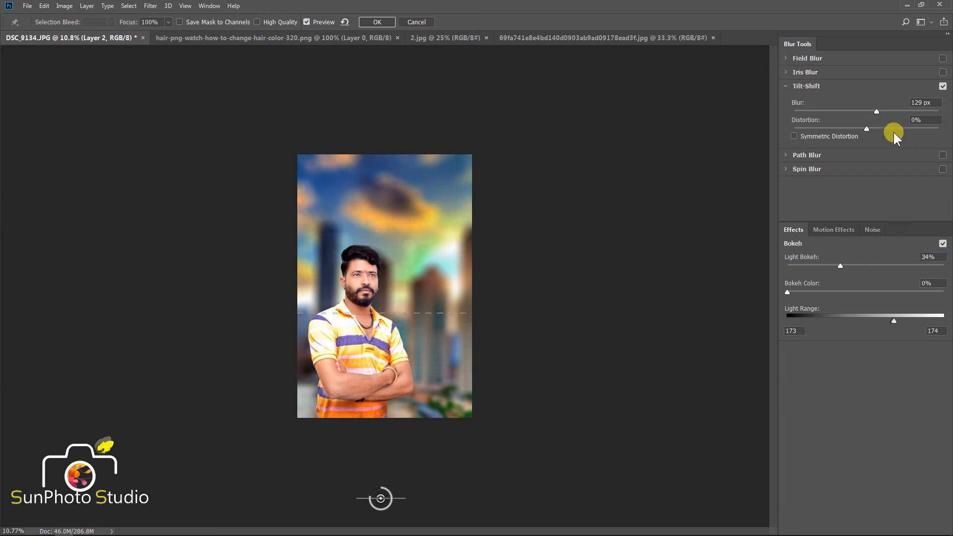
Step: Set the Tilt-Shift blur to 36 px, reduce the light bokeh to 0% and apply the filter
left_click(853, 111)
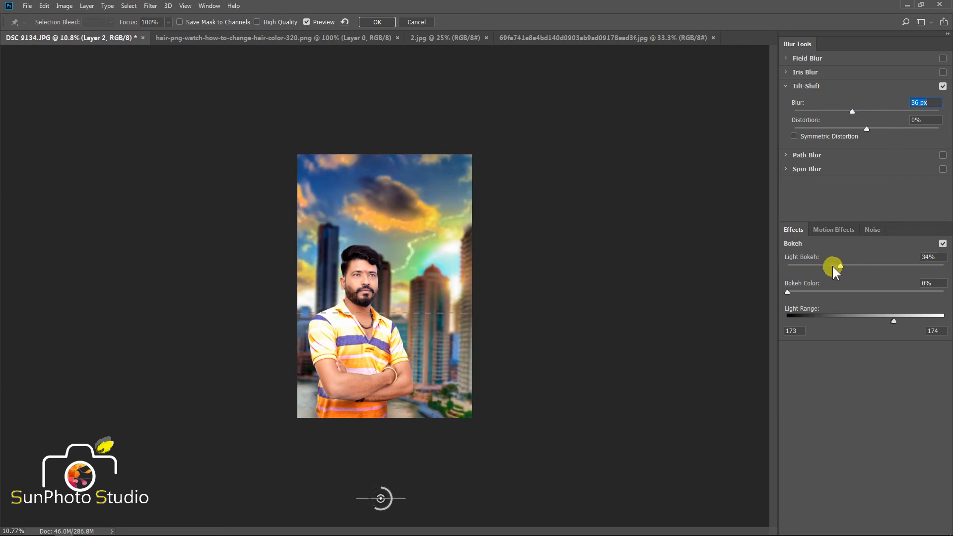
left_click_drag(834, 267, 751, 263)
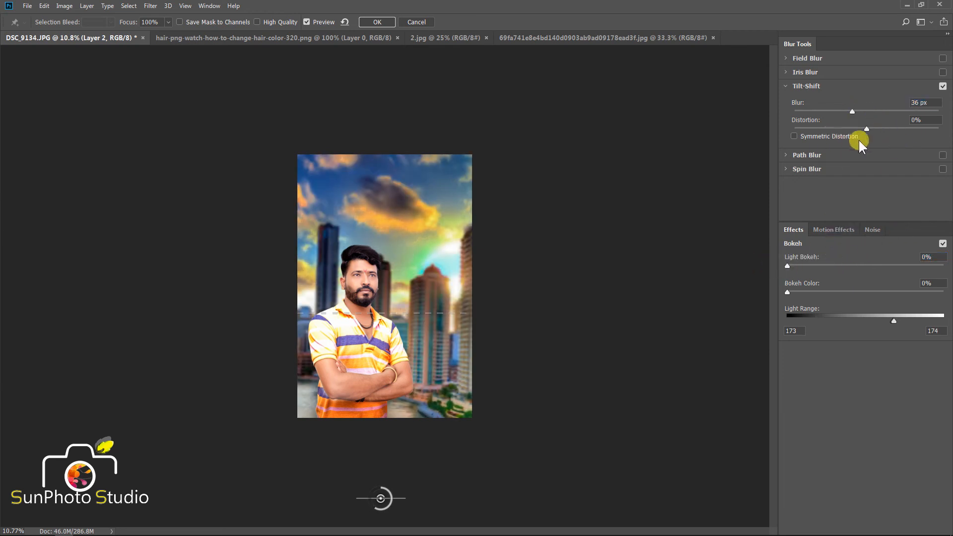
left_click(383, 22)
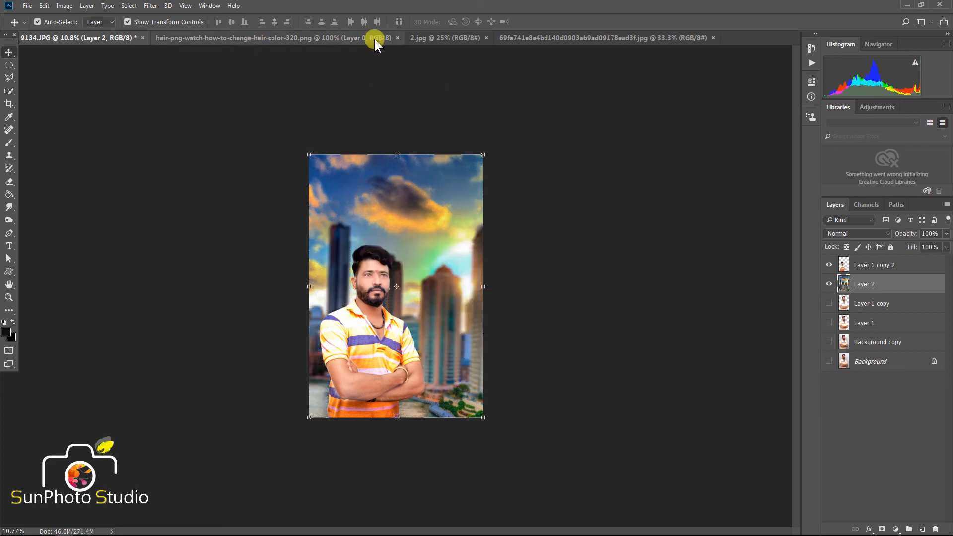
Step: Copy the firework picture from 2.jpg into the man's document as a layer above Layer 2 and set its blend mode to Screen
left_click(429, 35)
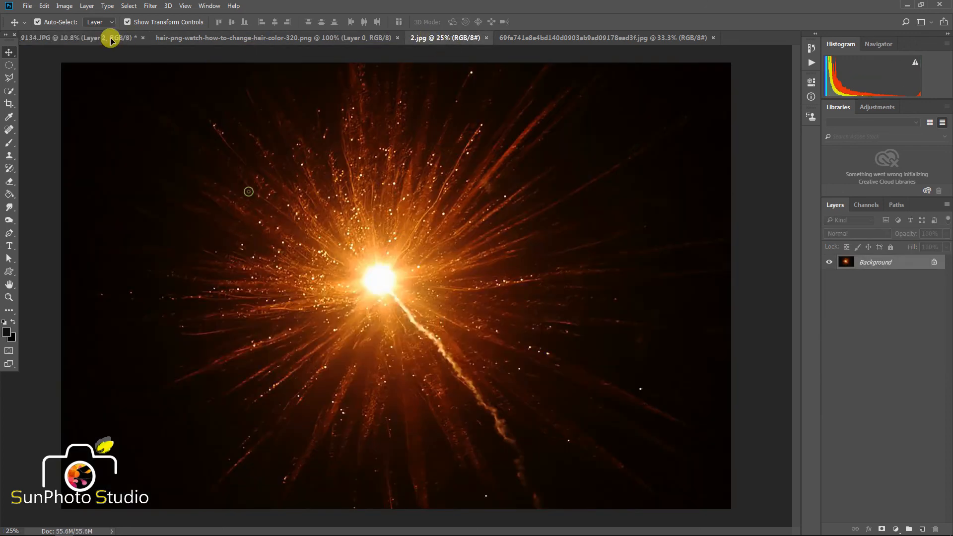
left_click(75, 35)
left_click_drag(75, 36, 375, 225)
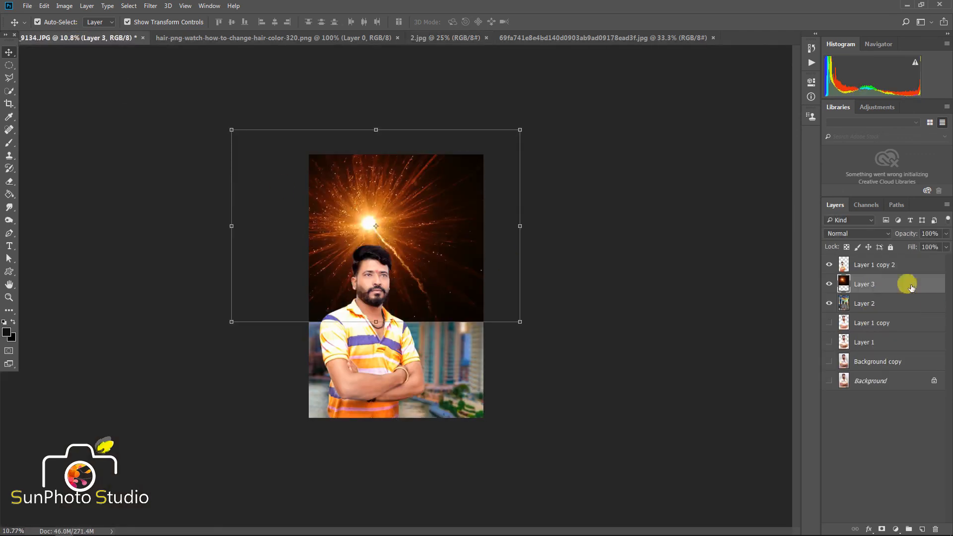
left_click(862, 236)
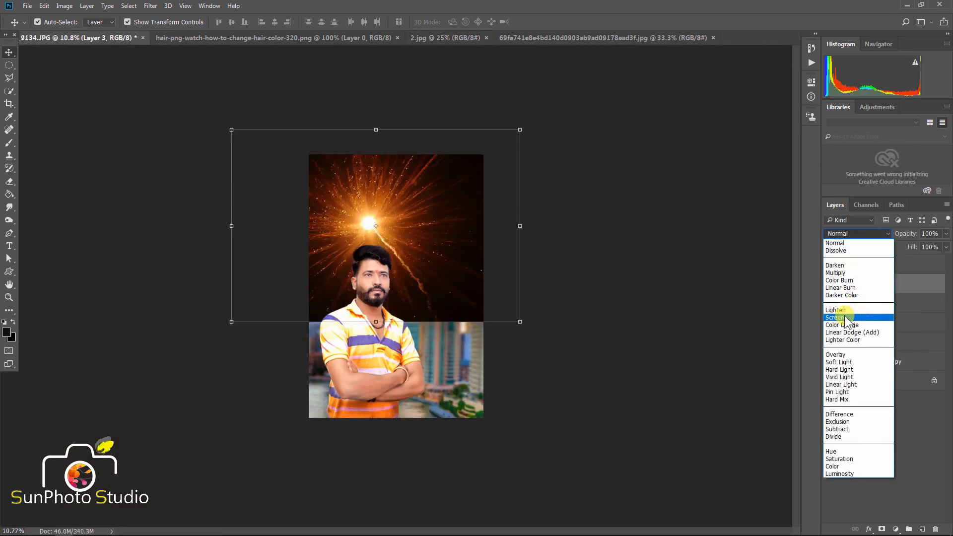
left_click(844, 315)
Step: Apply a strong Gaussian Blur to the firework layer, turning its sparks into a soft glow
mouse_move(172, 125)
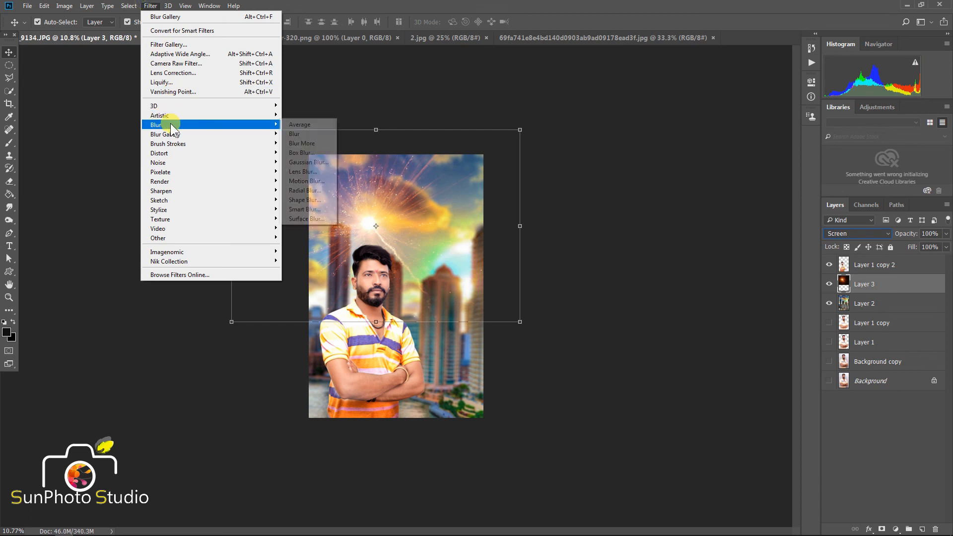
left_click(304, 159)
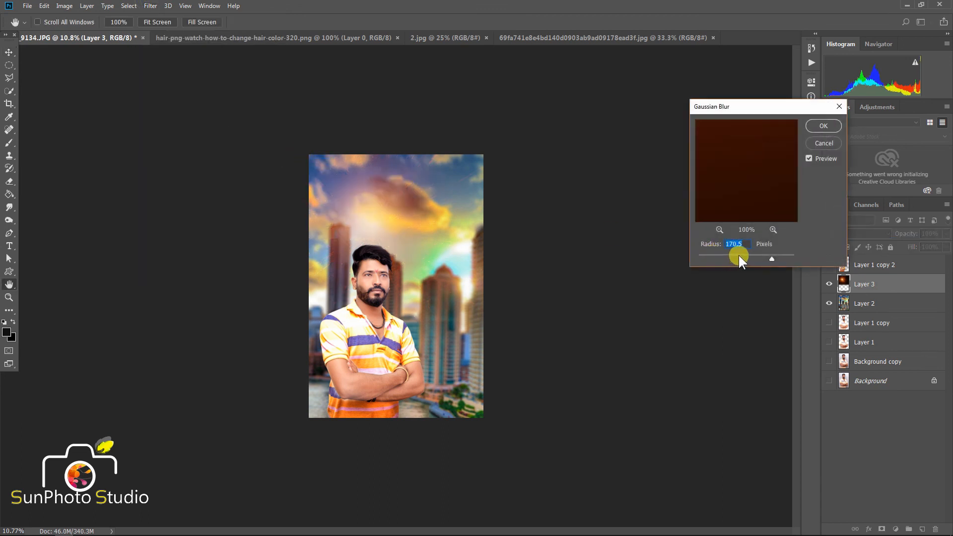
left_click_drag(767, 259, 766, 255)
left_click(823, 127)
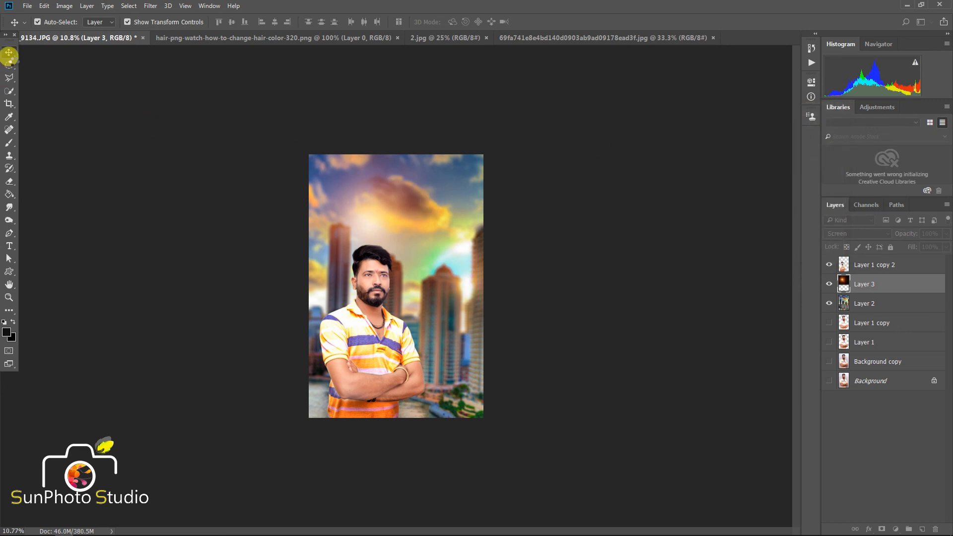
Step: Move the blurred glow on Layer 3 beside the man's head, near the sun in the skyline
left_click(373, 294)
left_click_drag(372, 295, 469, 262)
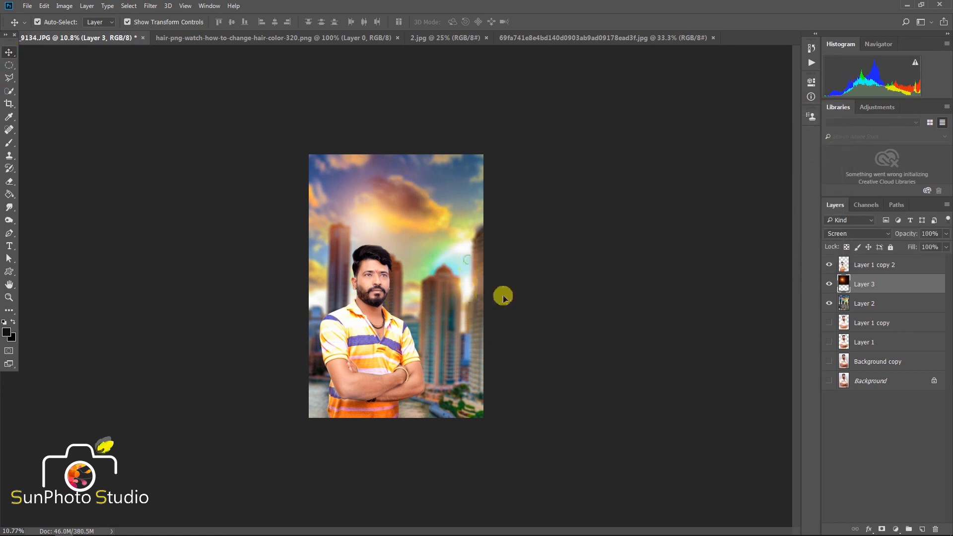
left_click_drag(504, 297, 491, 250)
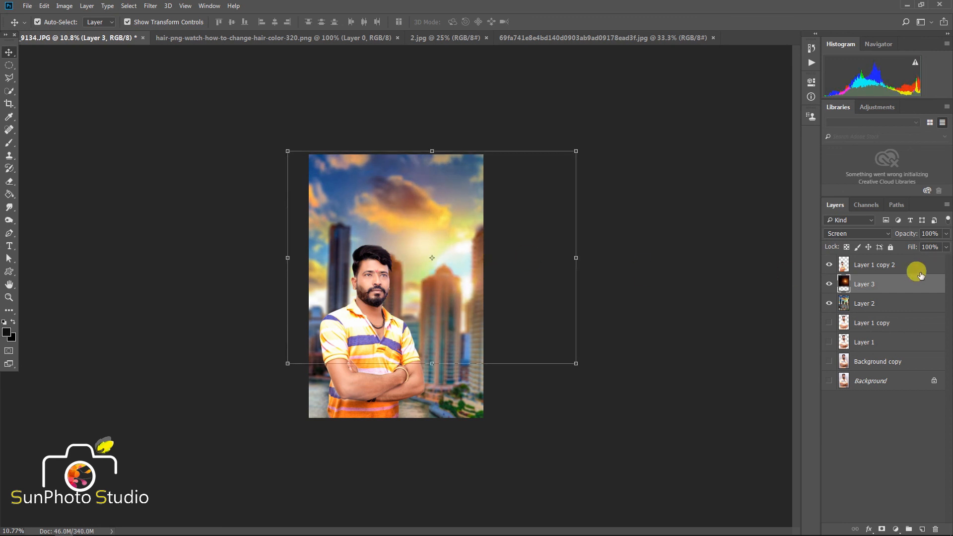
Step: Duplicate the glow layer, place the copy above Layer 1 copy 2 and enlarge it to about 102%
key("ctrl+j")
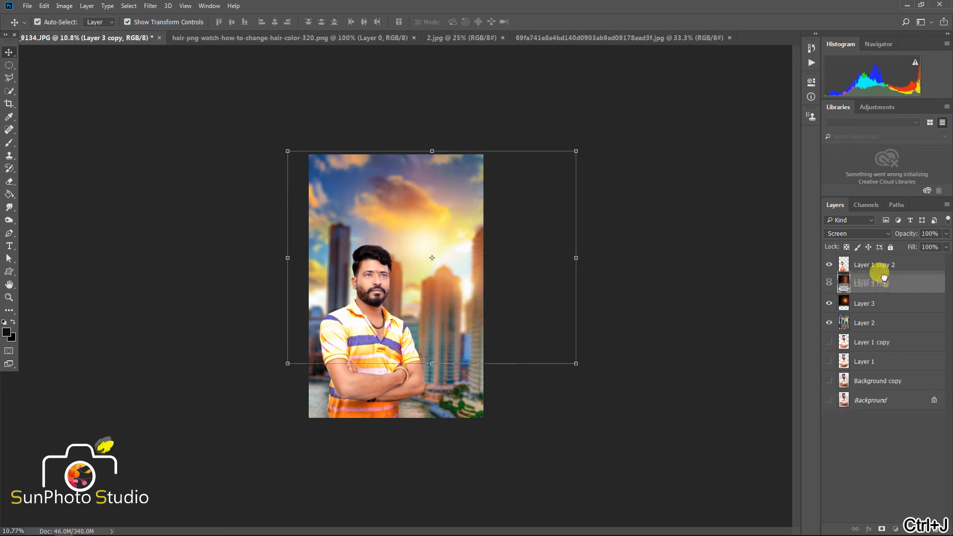
left_click_drag(881, 258, 879, 259)
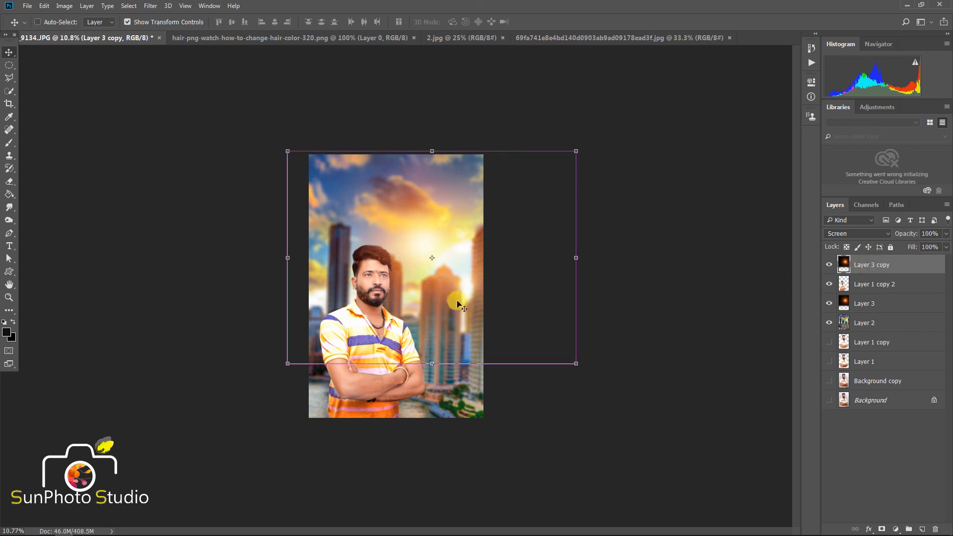
left_click_drag(576, 364, 581, 367)
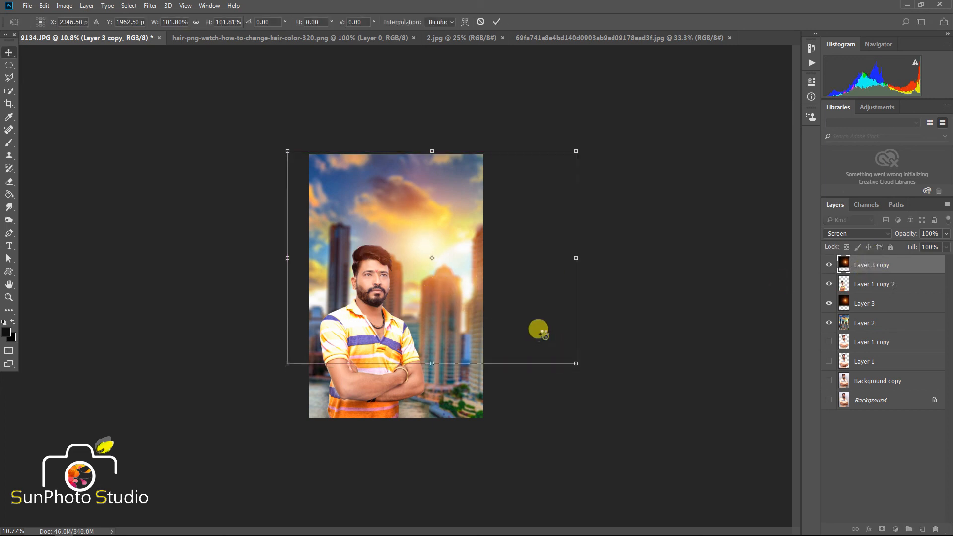
key("Return")
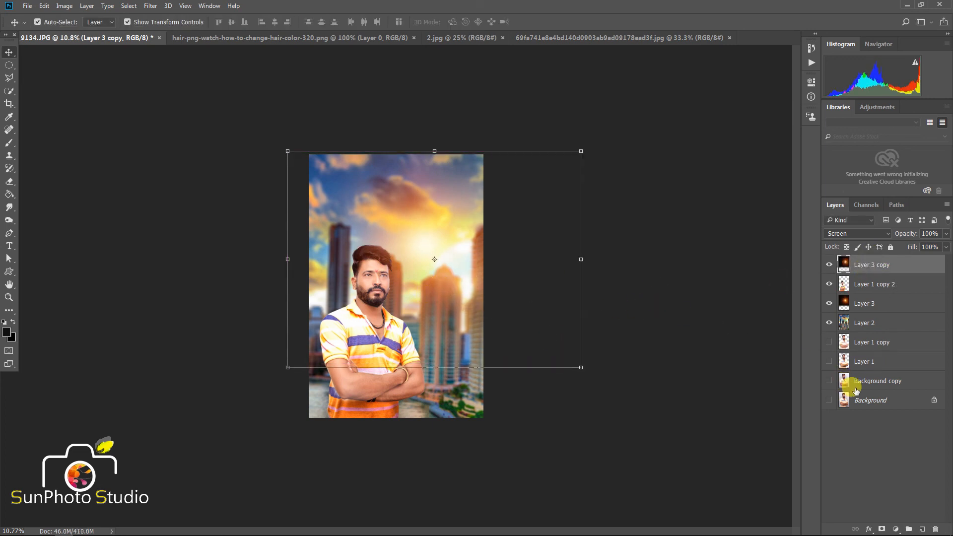
Step: Group all layers above Background, show Background and hide the group to compare the composite with the original photo
left_click(855, 388, "shift")
left_click(906, 529)
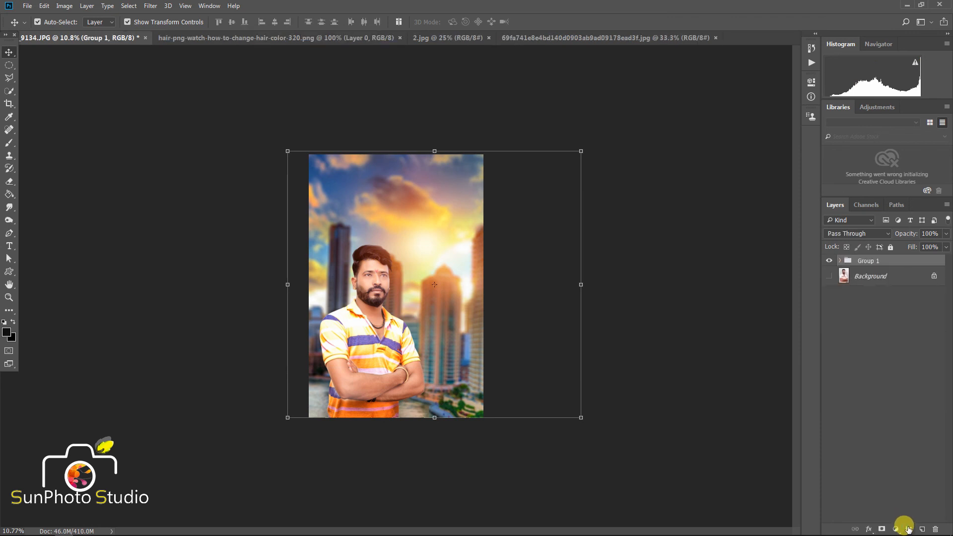
key("ctrl+z")
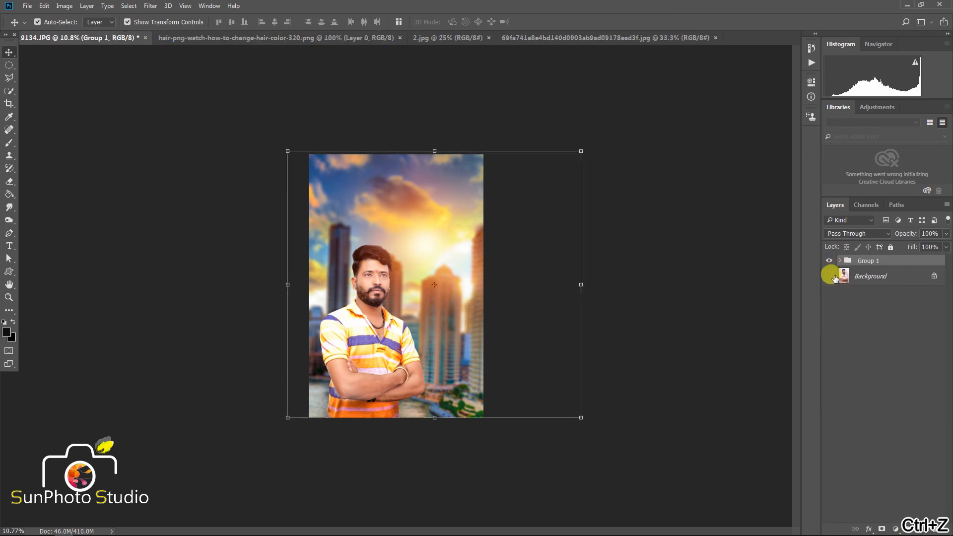
left_click(829, 262)
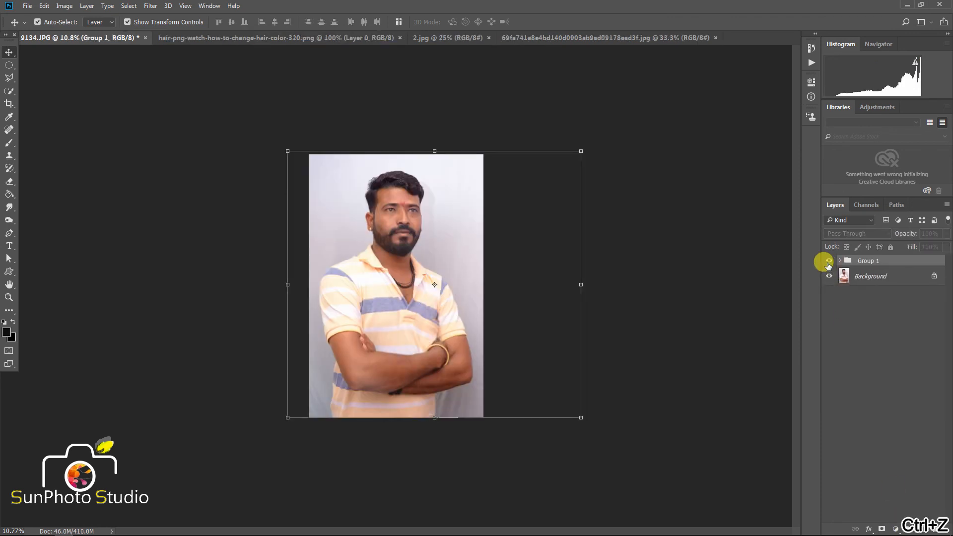